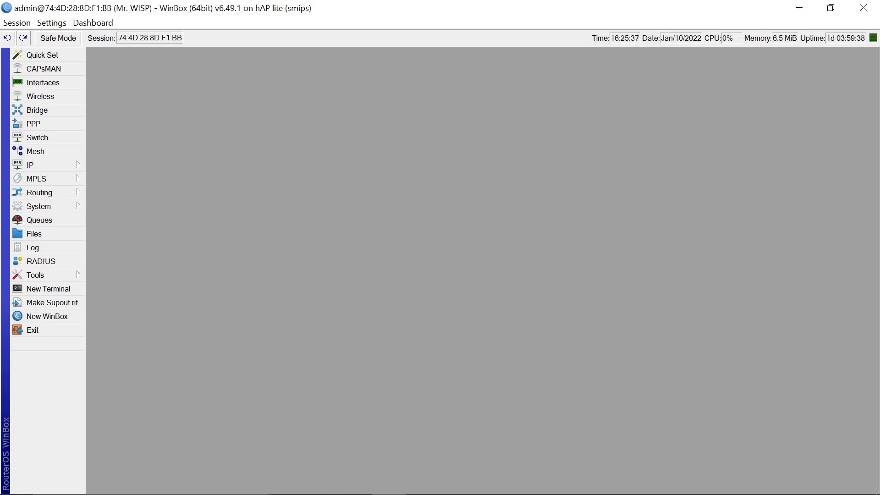
- Open the firewall configuration, check the address lists, and bring up the mangle rules
click(54, 165)
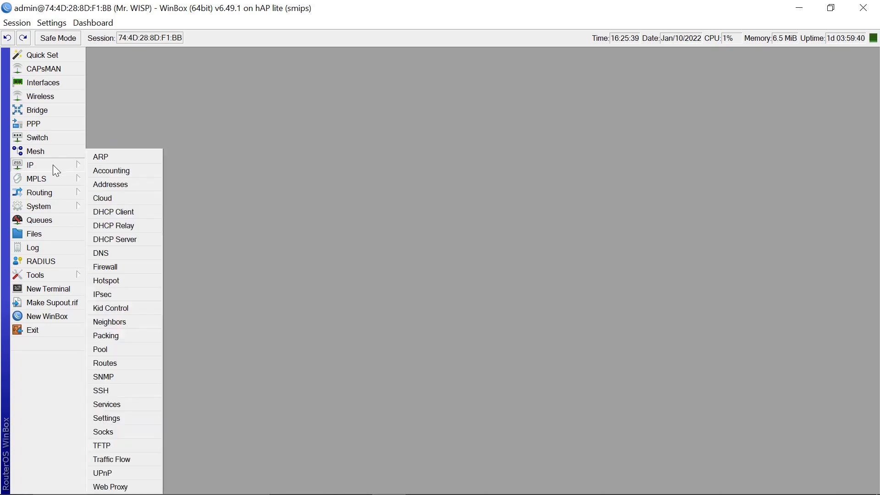
click(114, 268)
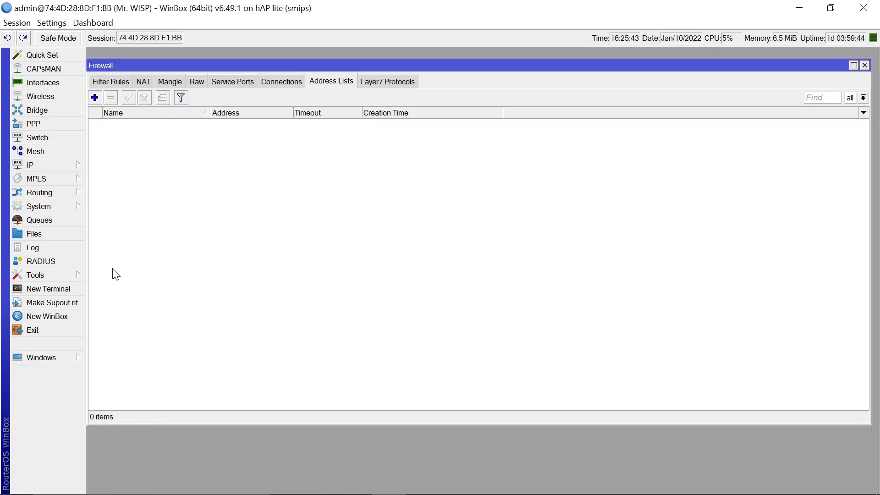
click(169, 78)
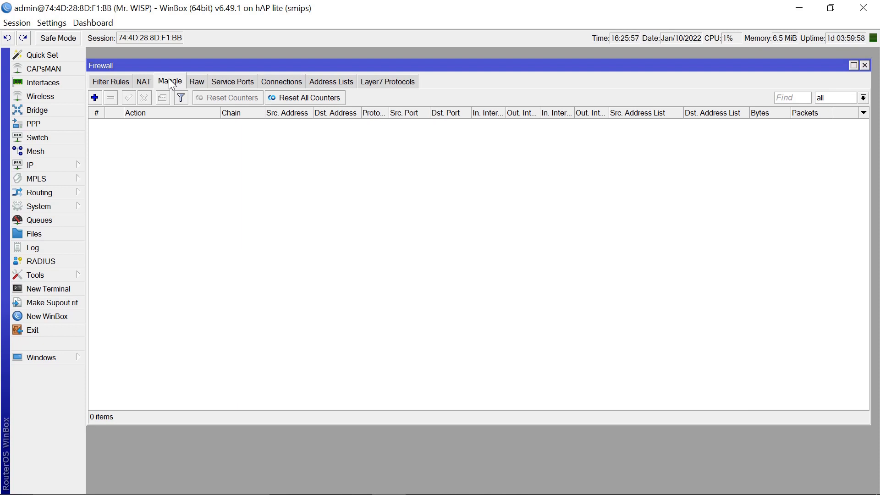
click(331, 82)
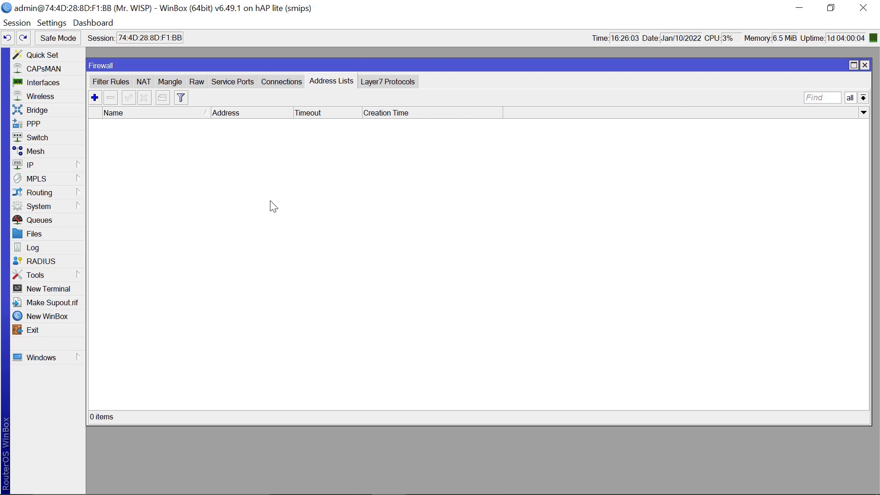
click(168, 81)
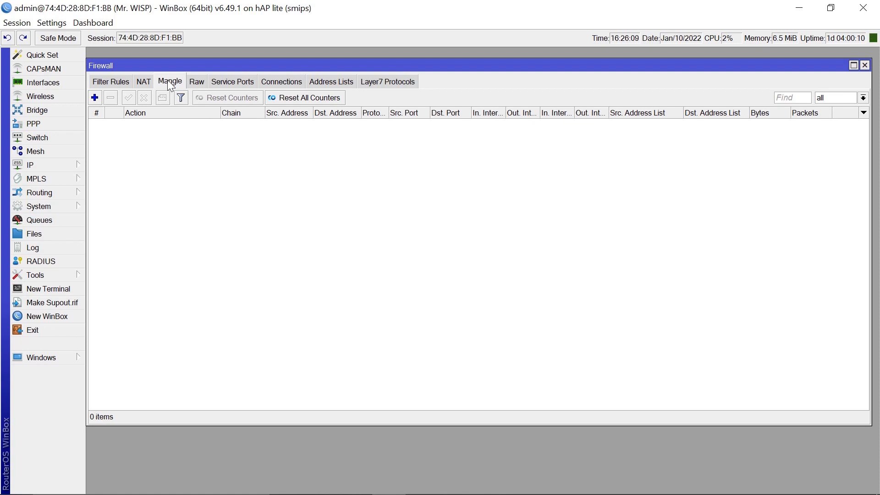
click(318, 80)
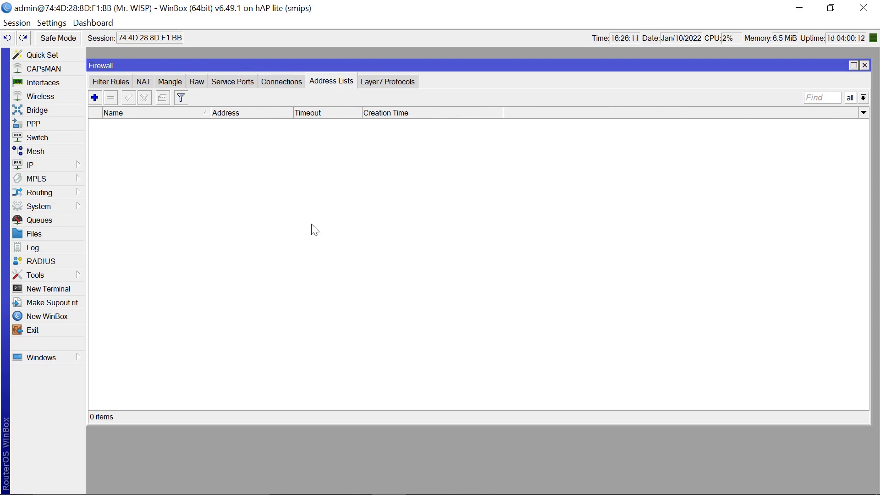
click(173, 86)
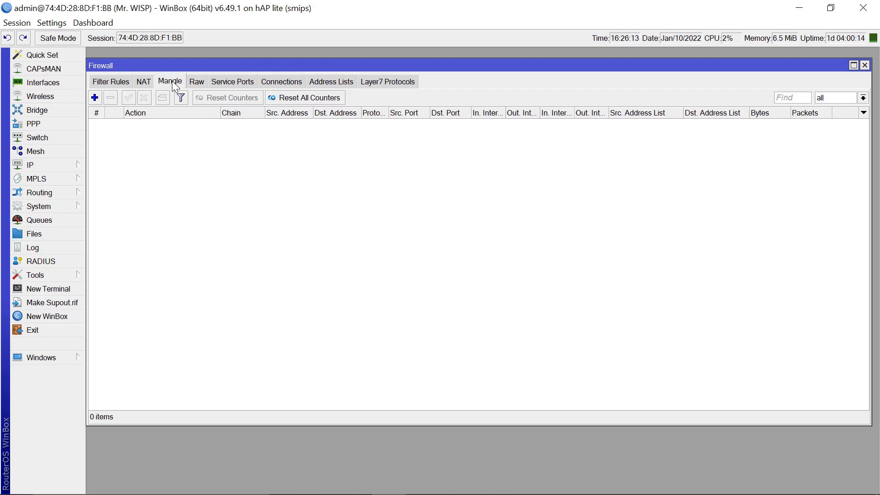
- Create a new mangle rule on the prerouting chain that matches the content facebook.com
click(94, 98)
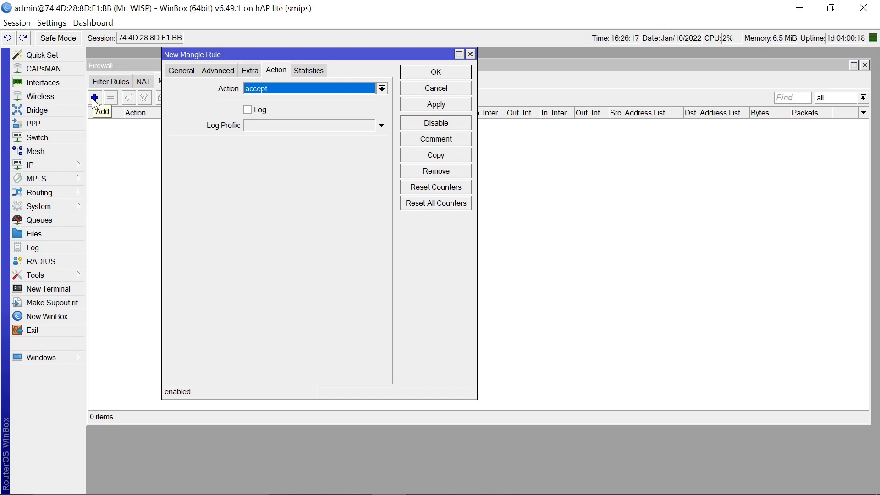
click(170, 75)
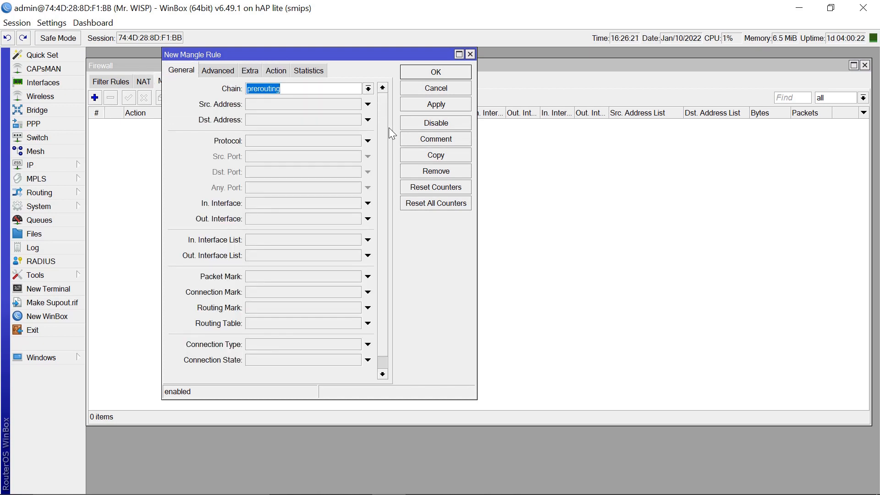
click(217, 73)
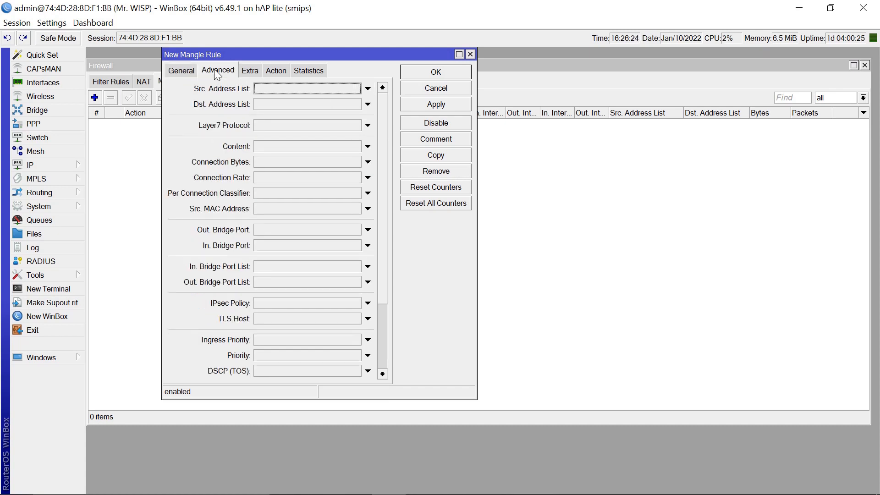
click(270, 146)
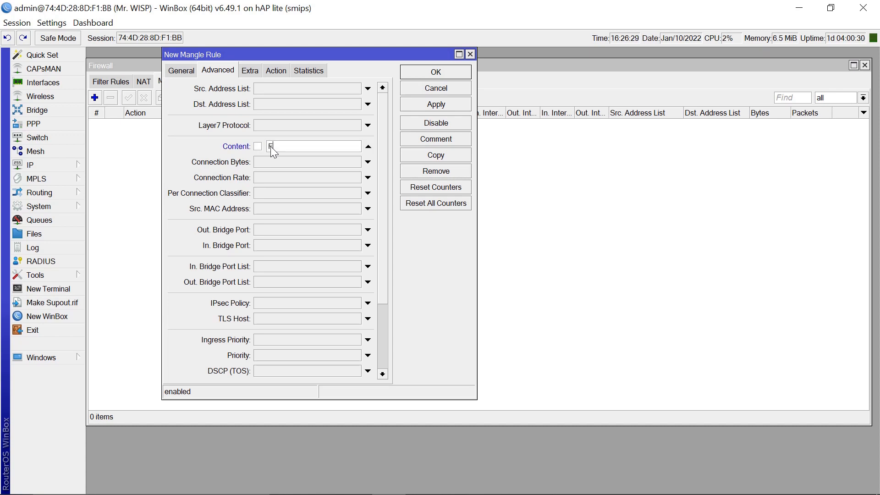
text(Facebook.com)
key(Delete)
text(f)
- Set the rule's action to add dst to address list, using address list "Facebook servers" and timeout 30d 00:00:00
click(275, 70)
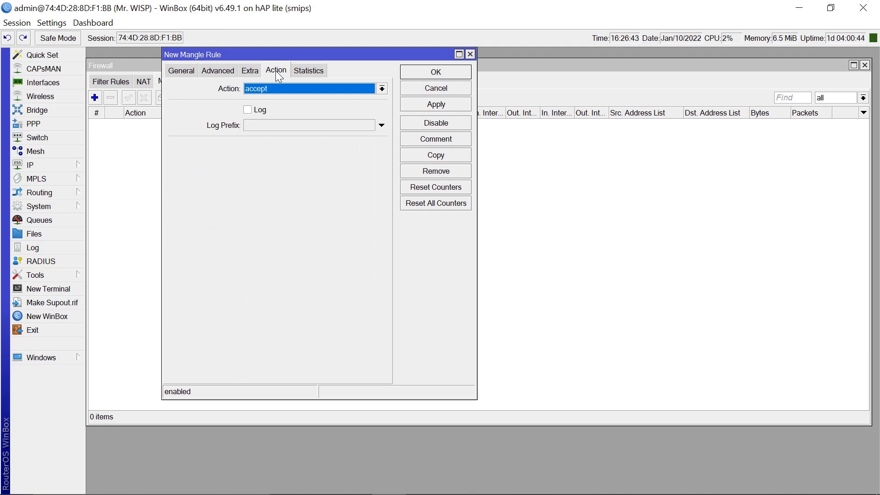
click(383, 89)
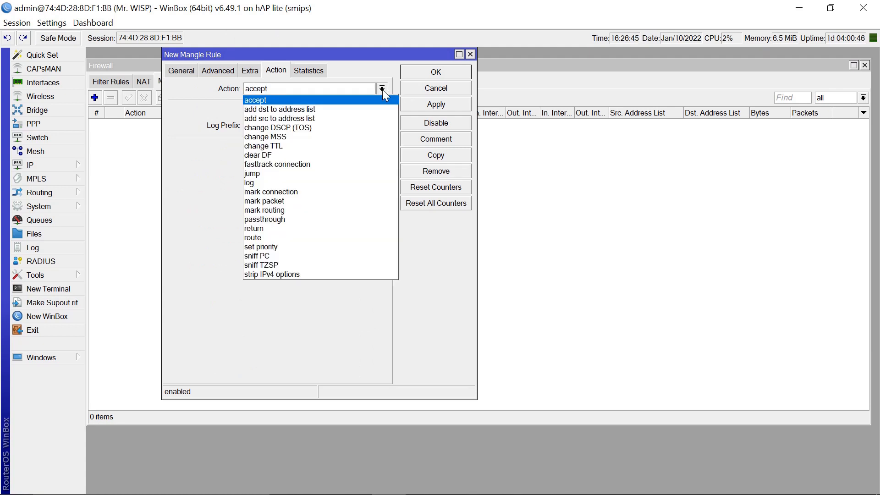
click(286, 109)
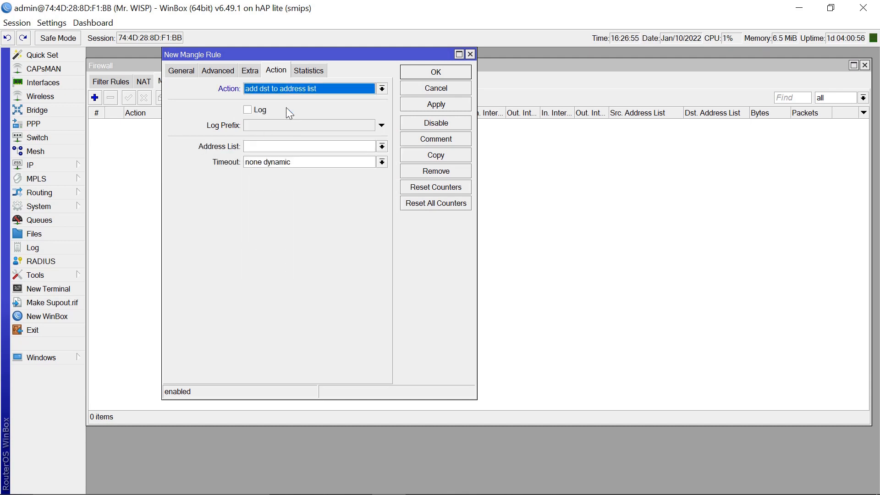
click(278, 147)
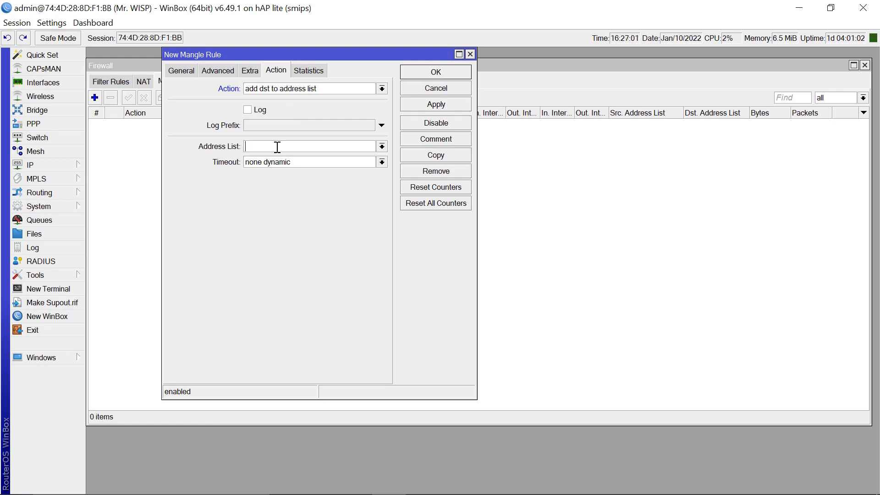
text(Facebook servers)
click(313, 163)
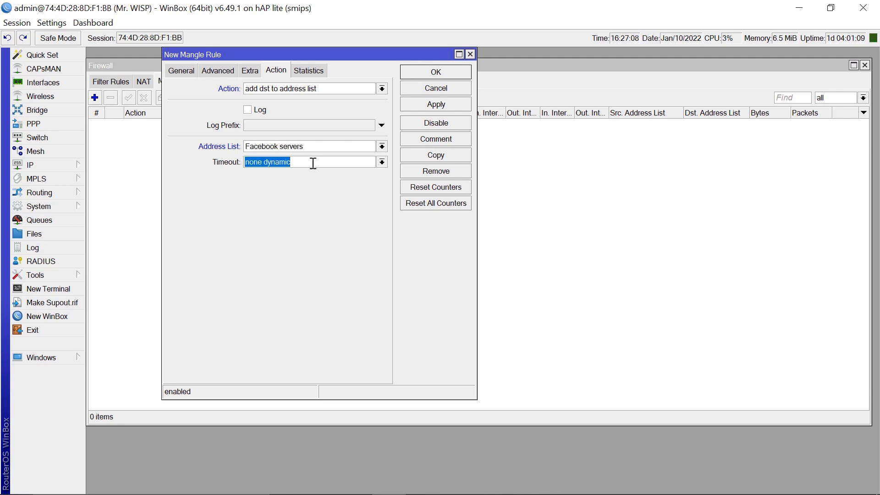
text(30d)
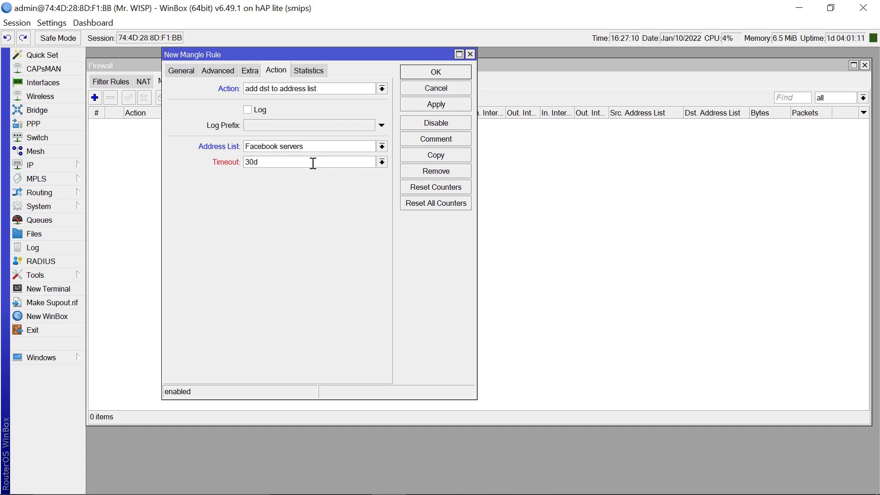
text( 00:00:00)
- Add the comment "Facebook IPs" to the new mangle rule and save the rule
click(438, 141)
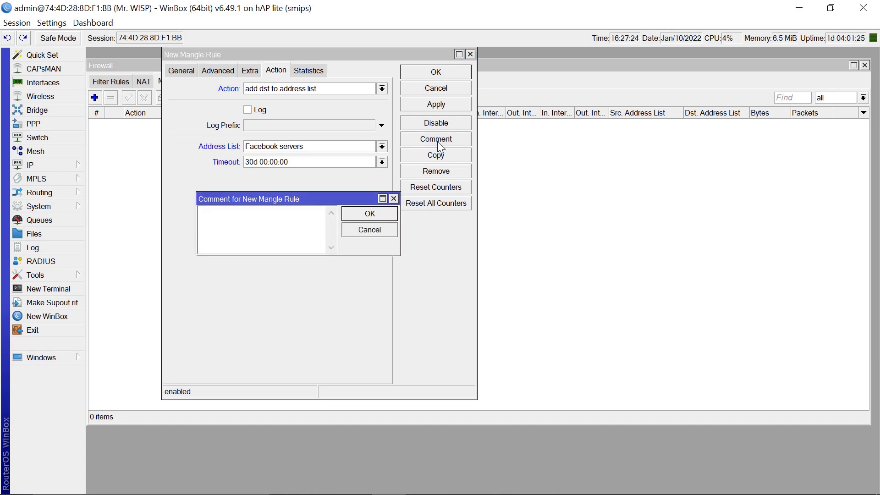
text(Facebook IPs)
click(370, 216)
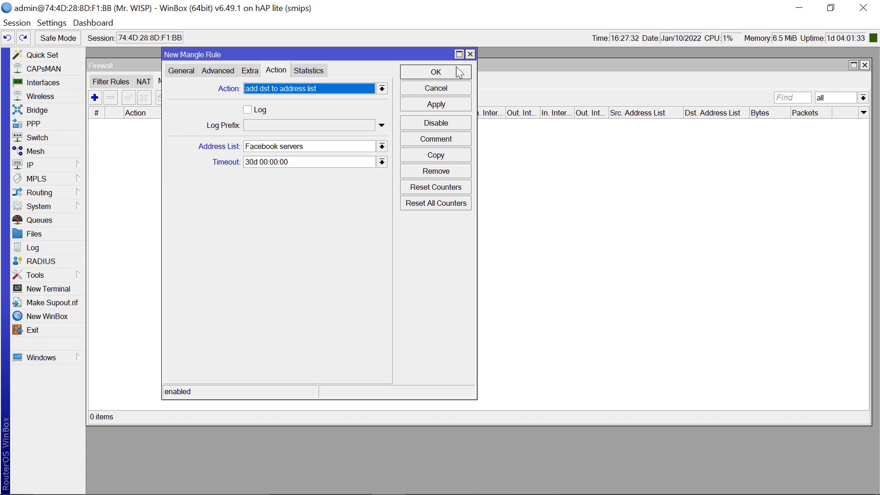
click(436, 72)
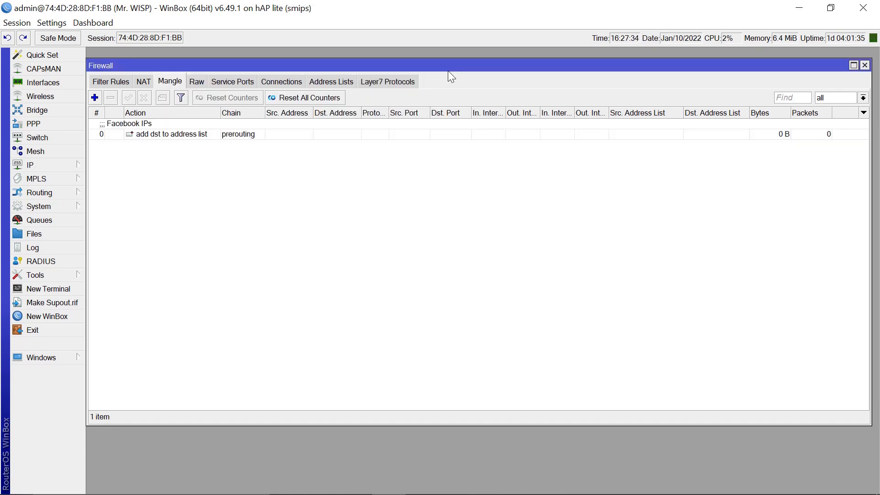
- Create another mangle rule on the prerouting chain that matches the content netflix.com
click(94, 97)
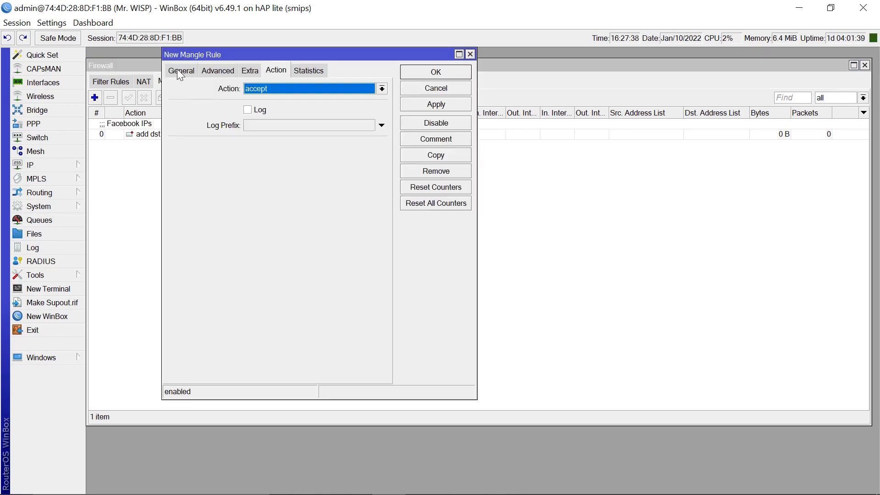
click(178, 71)
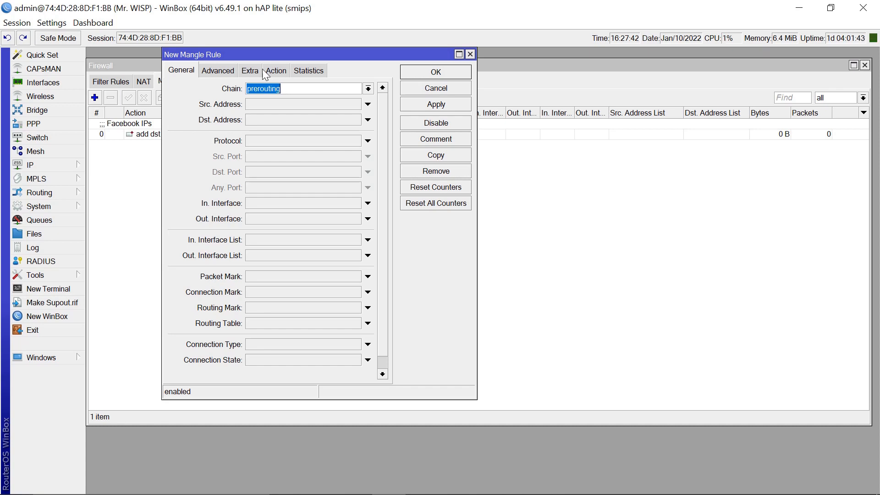
click(221, 73)
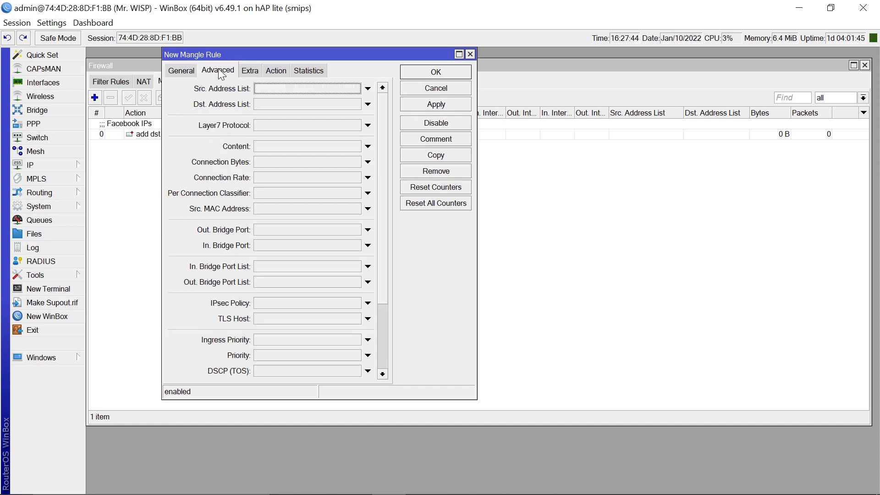
click(266, 148)
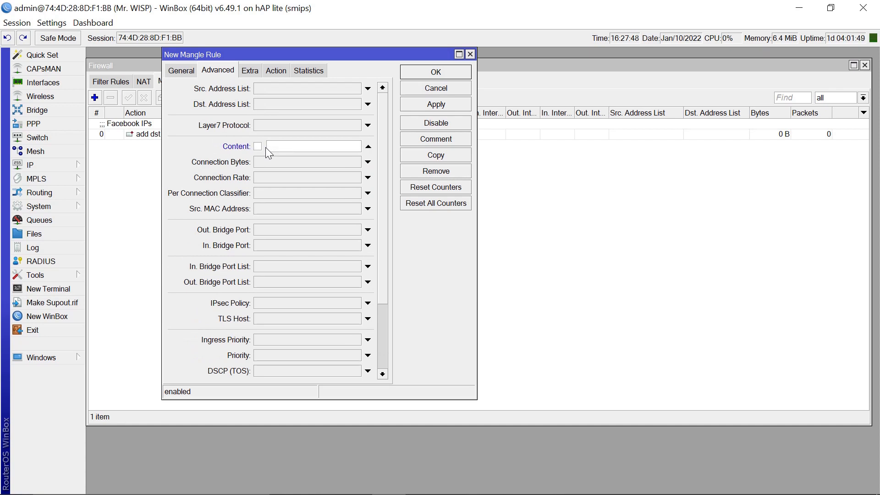
text(netflix.com)
- Set this rule's action to add dst to address list, using address list "Netflix servers" and timeout 30d 00:00:00
click(279, 71)
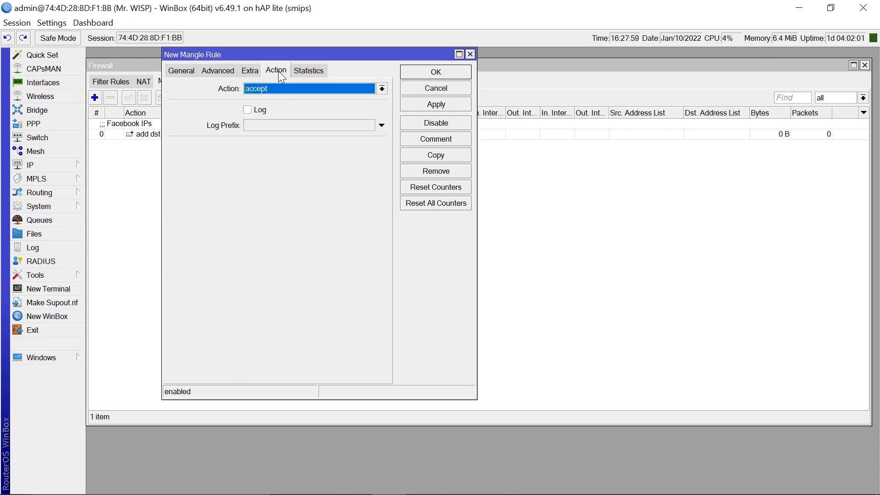
click(382, 89)
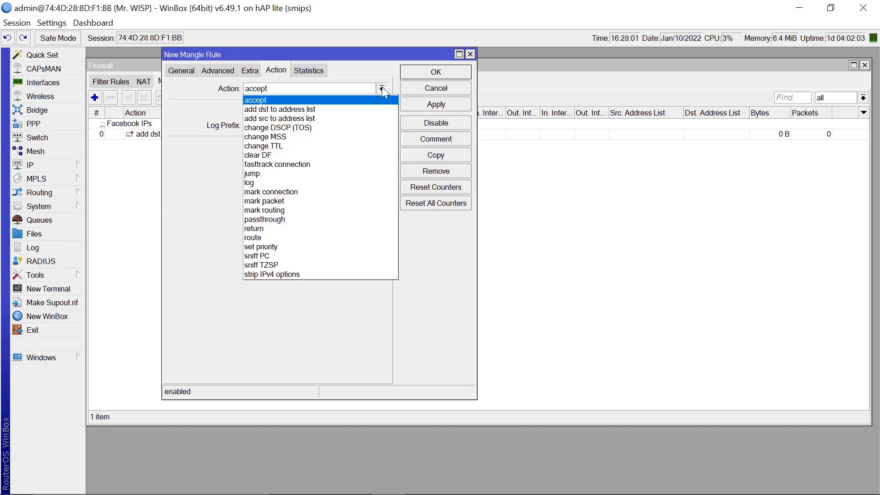
click(284, 110)
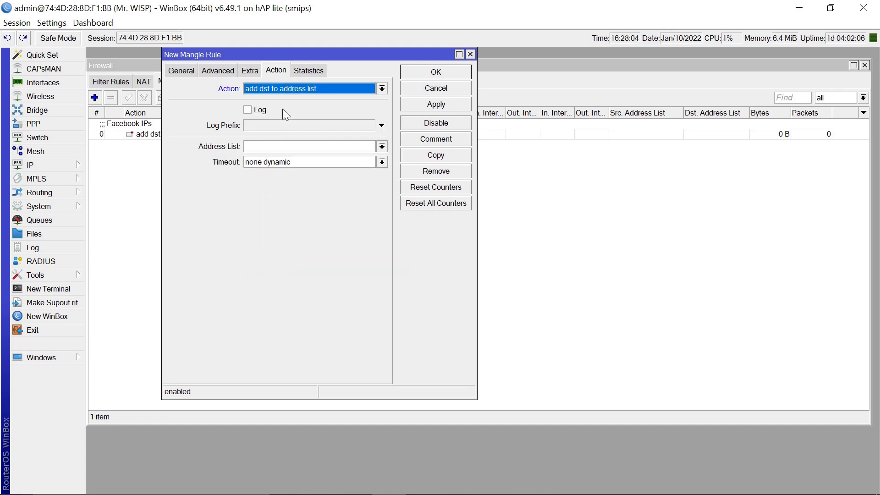
click(265, 147)
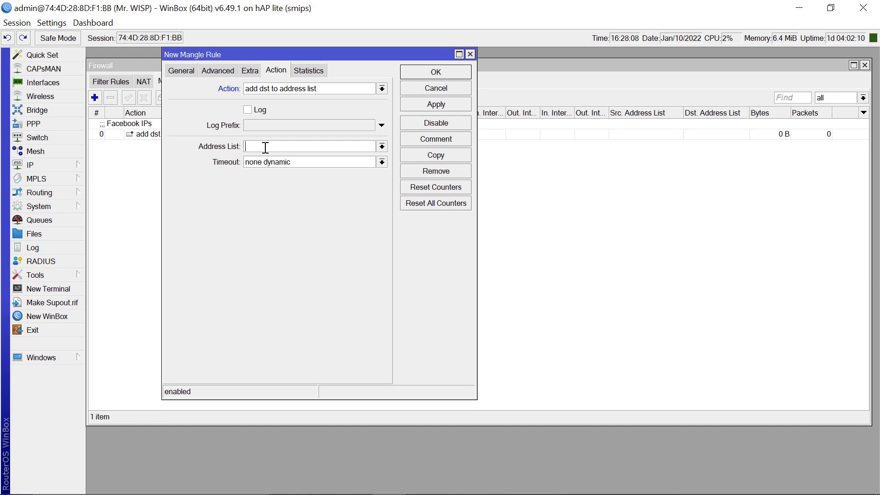
text(Netflix servers)
click(331, 162)
text(30d 00:)
text(00:)
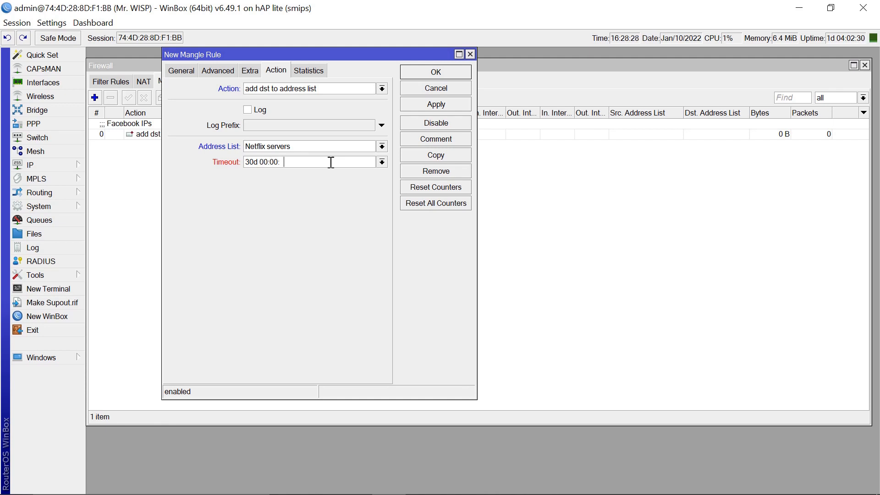
text(00)
- Add the comment "Netflix IPs" to the Netflix mangle rule and save the rule
click(448, 141)
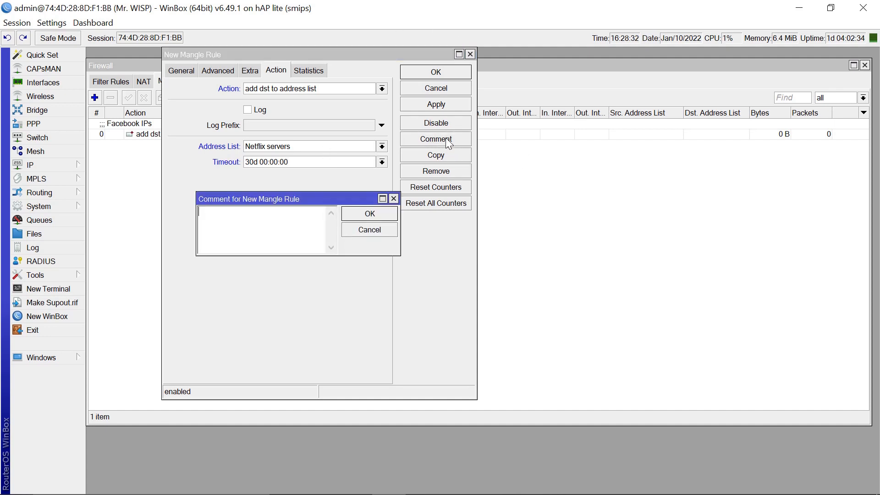
text(Netflix IPs)
click(376, 213)
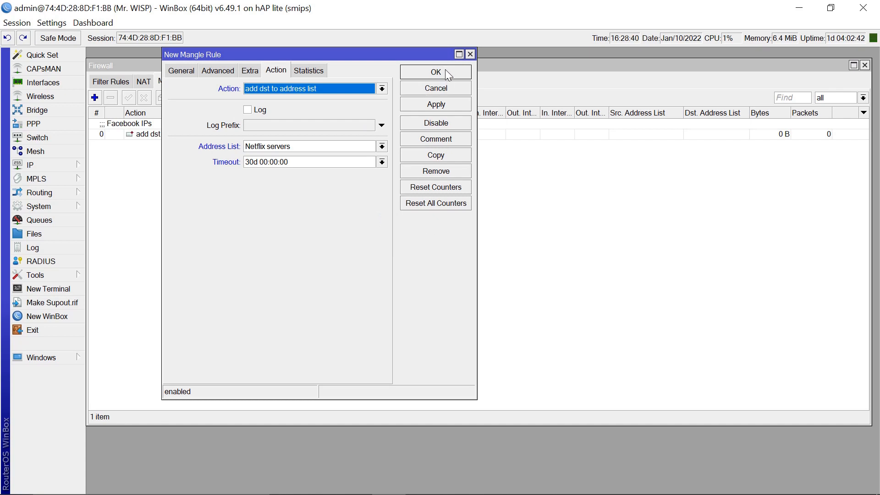
click(447, 74)
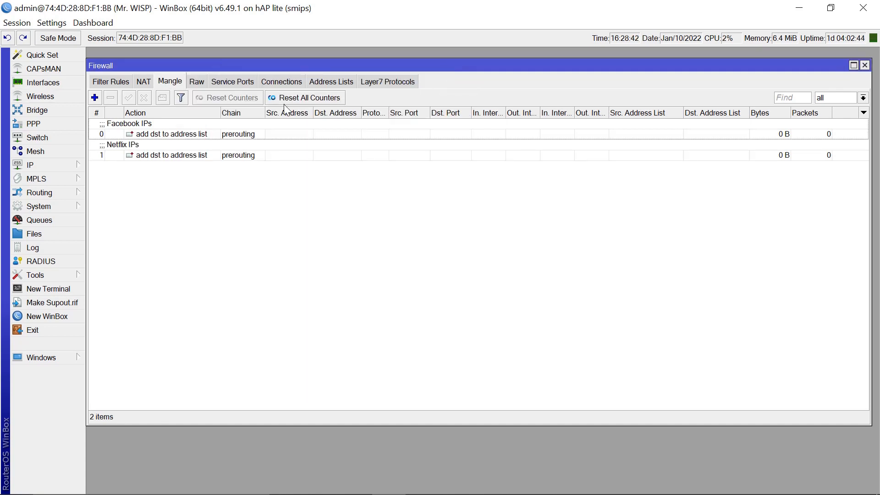
- Create another mangle rule on the prerouting chain that matches the content youtube.com
click(94, 98)
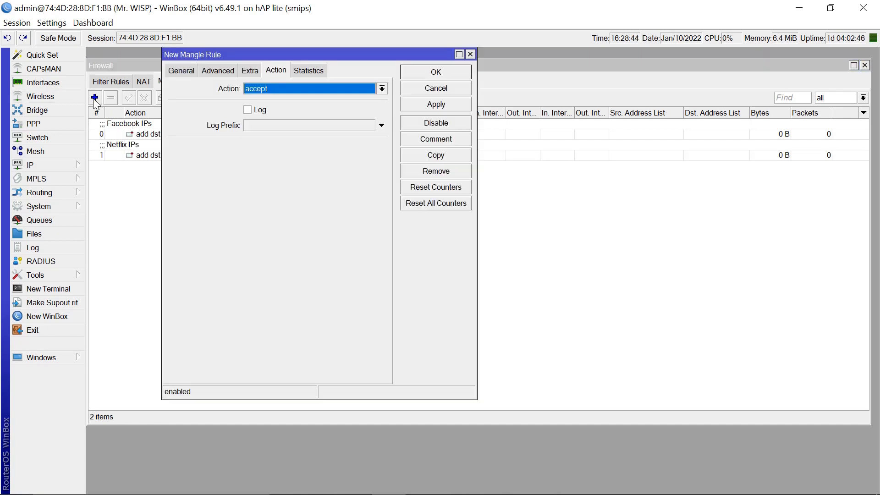
click(179, 72)
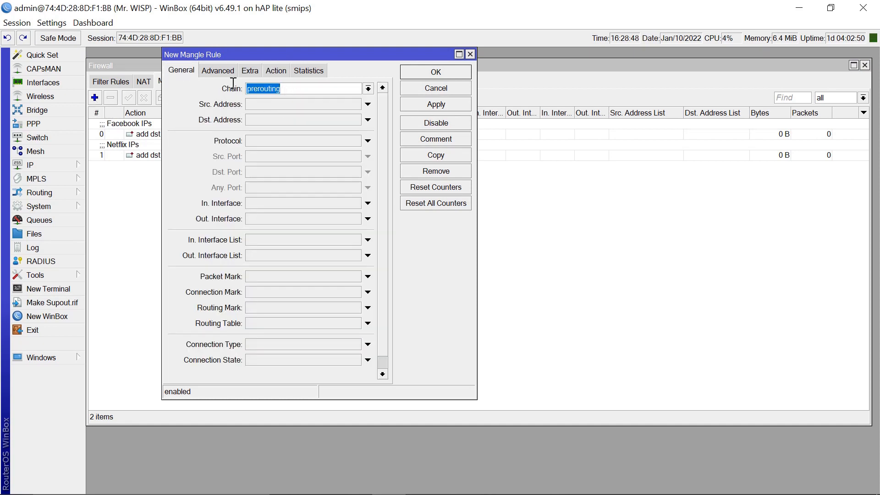
click(218, 71)
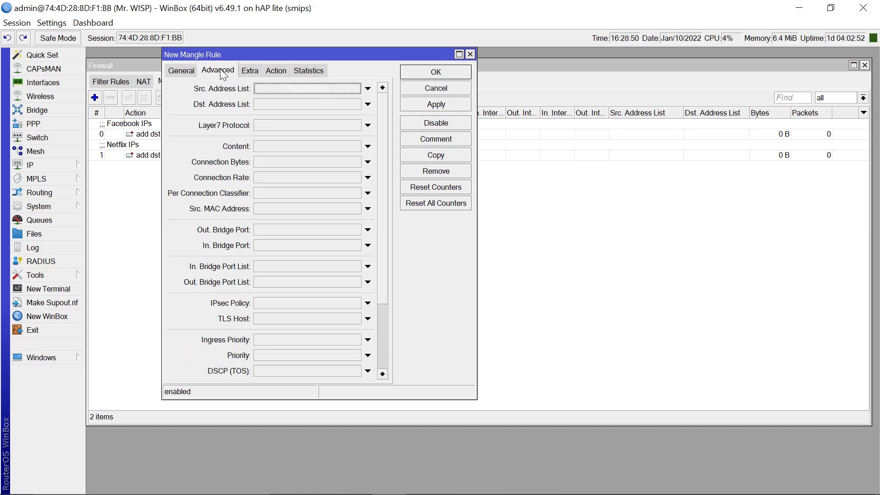
click(280, 147)
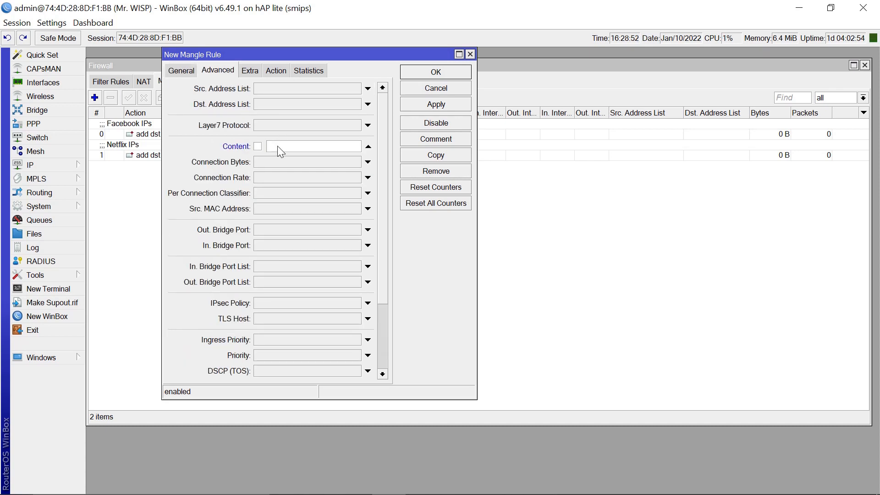
text(youtube.com)
- Set this rule's action to add dst to address list, using the address list "Youtube servers"
click(277, 70)
click(383, 89)
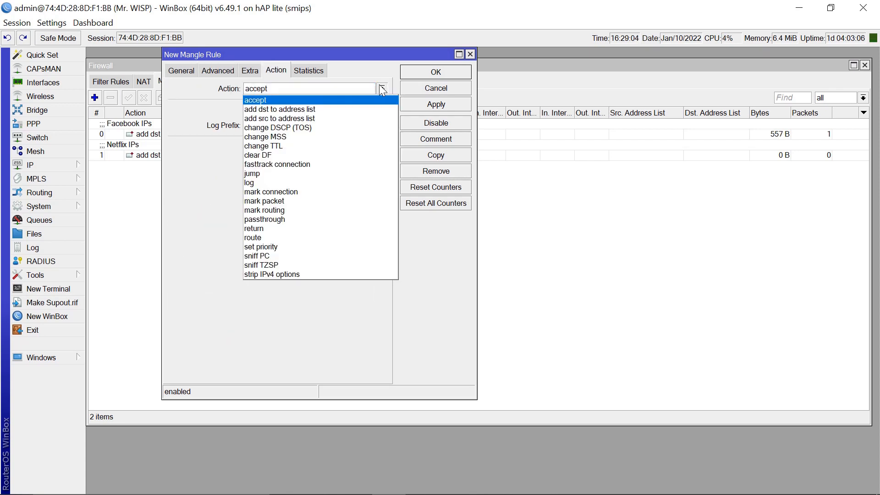
click(263, 110)
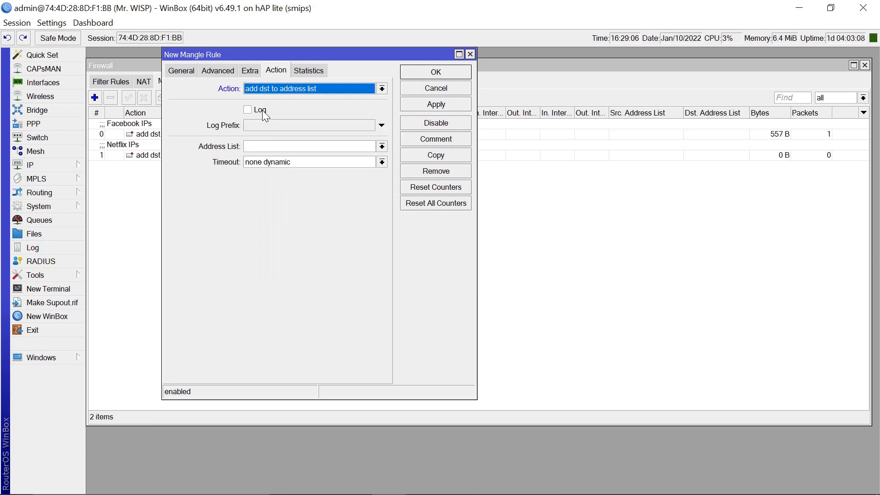
click(279, 147)
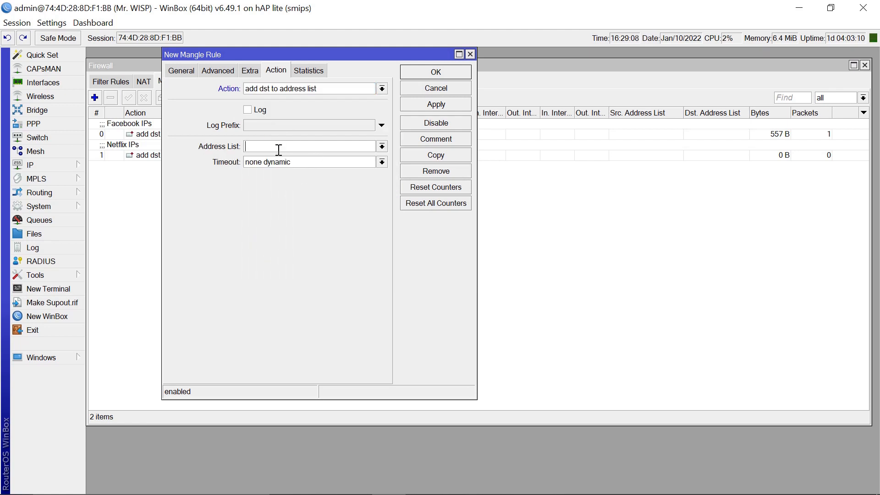
text(You)
text(tube ser)
text(seers)
key(BackSpace)
key(BackSpace)
key(BackSpace)
key(BackSpace)
key(BackSpace)
text(vers)
- Set the timeout of the "Youtube servers" address list action to 30d 00:00:00
click(332, 164)
double_click(333, 163)
text(30d 00)
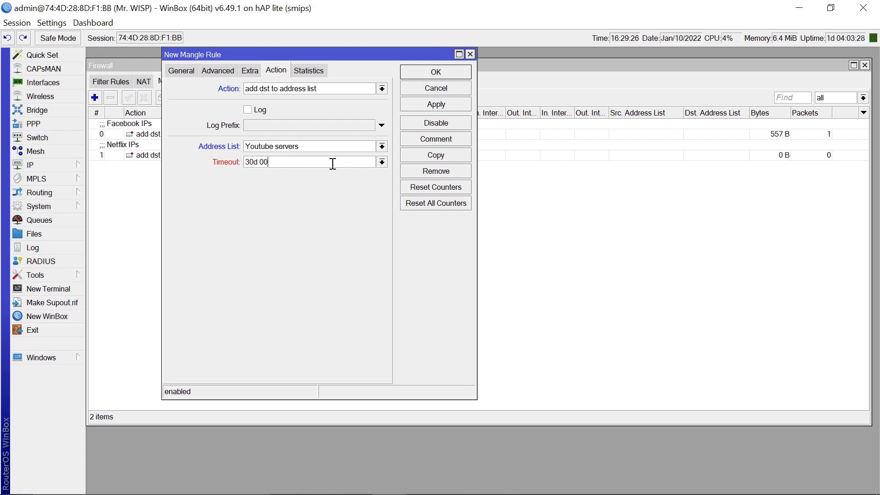
text(:00:00)
- Add the comment "Youtube IPs" to the YouTube mangle rule and save the rule
click(429, 142)
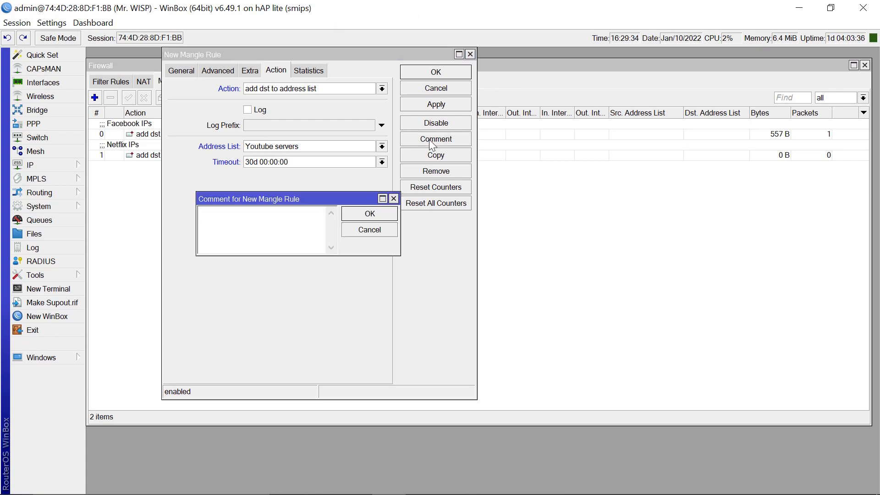
text(Youtube IPs)
click(378, 213)
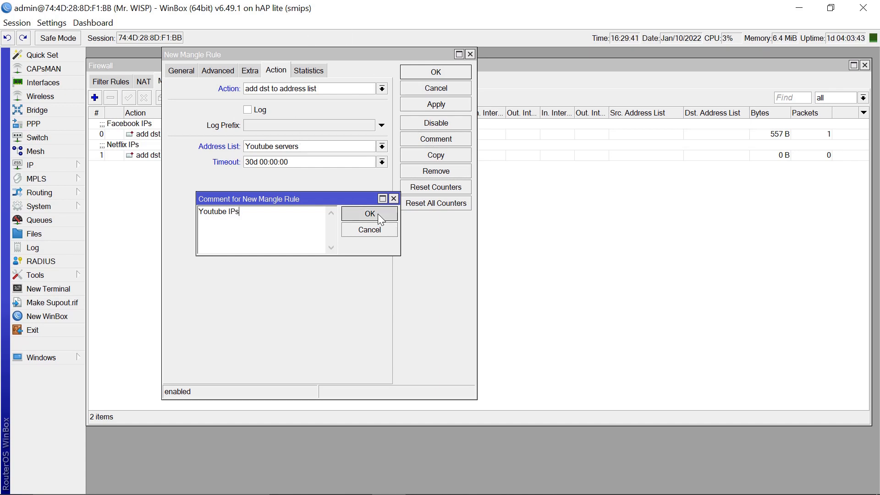
click(436, 72)
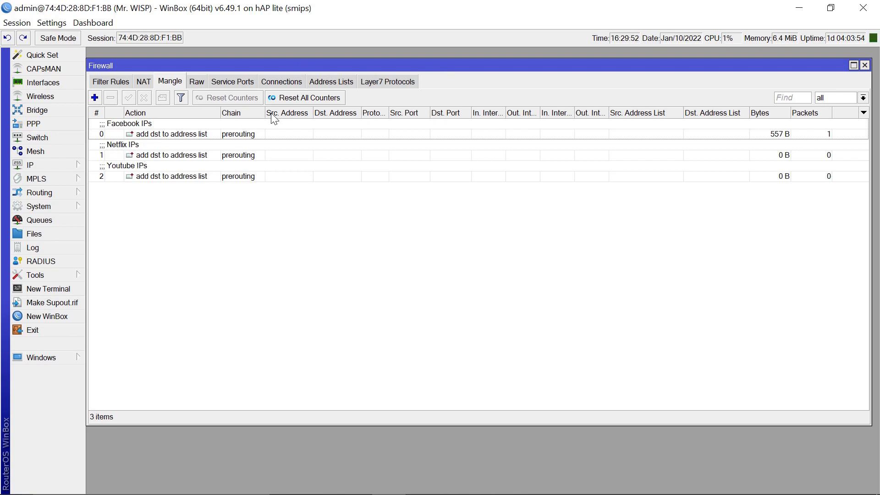
- Show the firewall address lists to check for collected server IPs
click(325, 88)
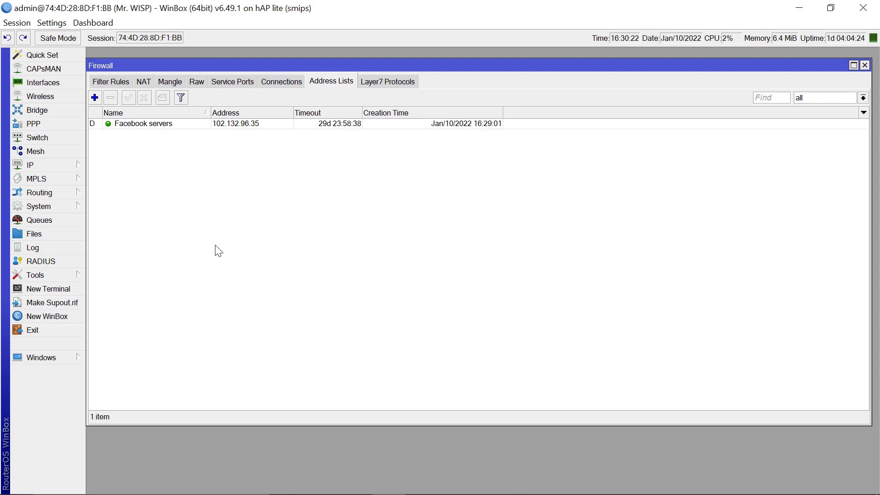
- Switch to Chrome, reload the Just For Laughs Gags page on Facebook and play the video "They Took It Out Without Asking" muted
mouse_move(468, 492)
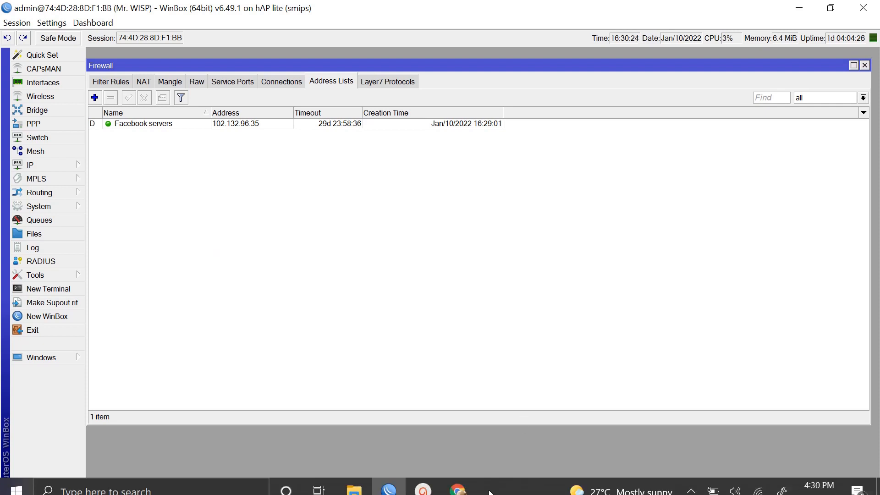
click(527, 405)
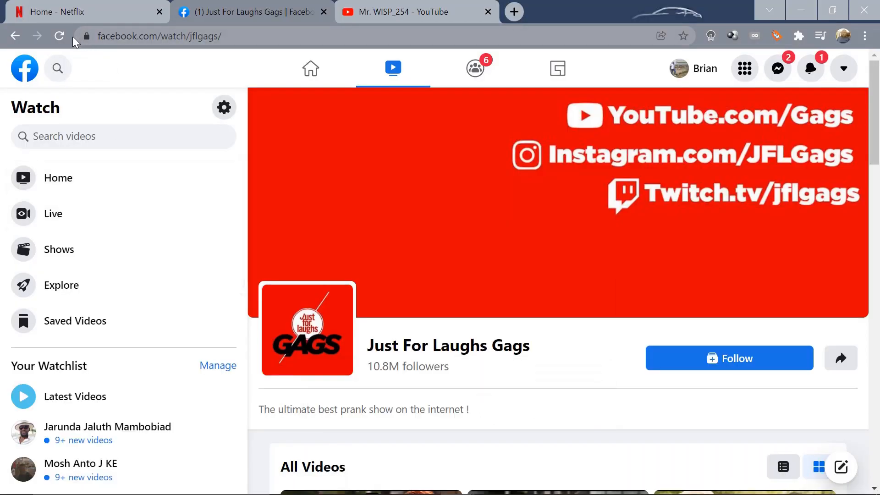
click(61, 37)
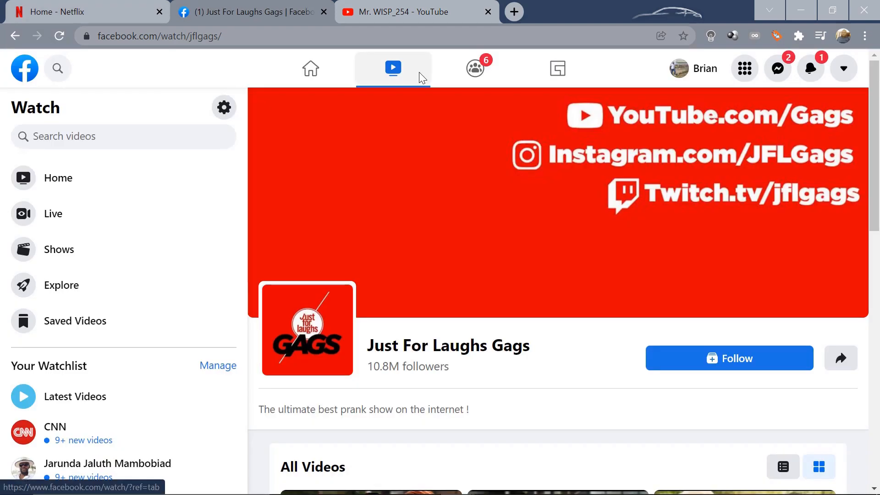
scroll(419, 72, down, 6)
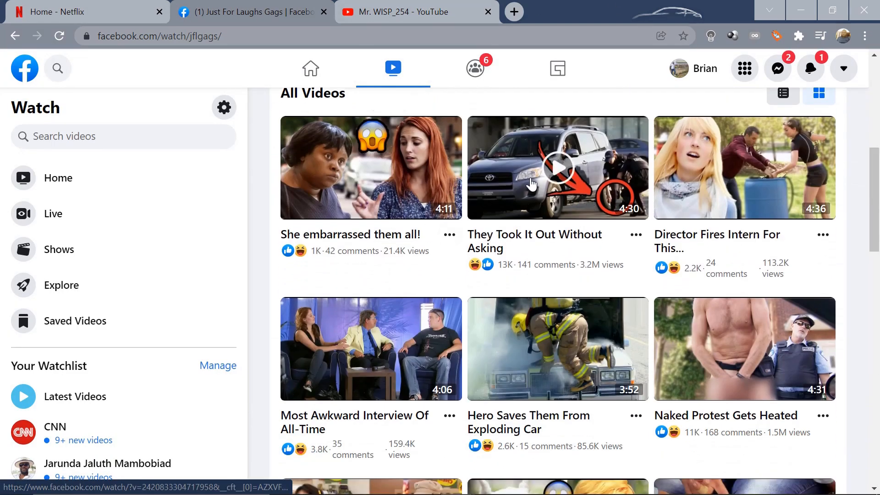
click(530, 183)
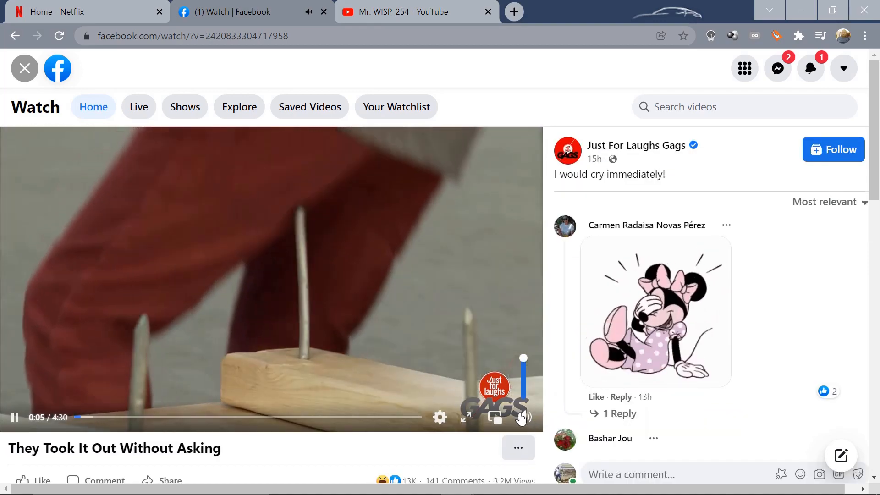
click(520, 416)
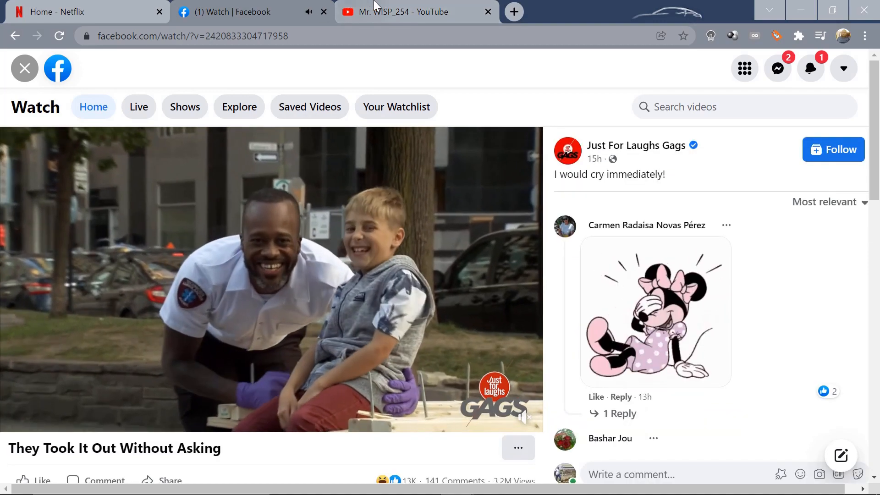
- Play the YouTube video "MikroTik: How to block traffic to Facebook and YouTube" from the channel's uploads with the sound muted
click(412, 11)
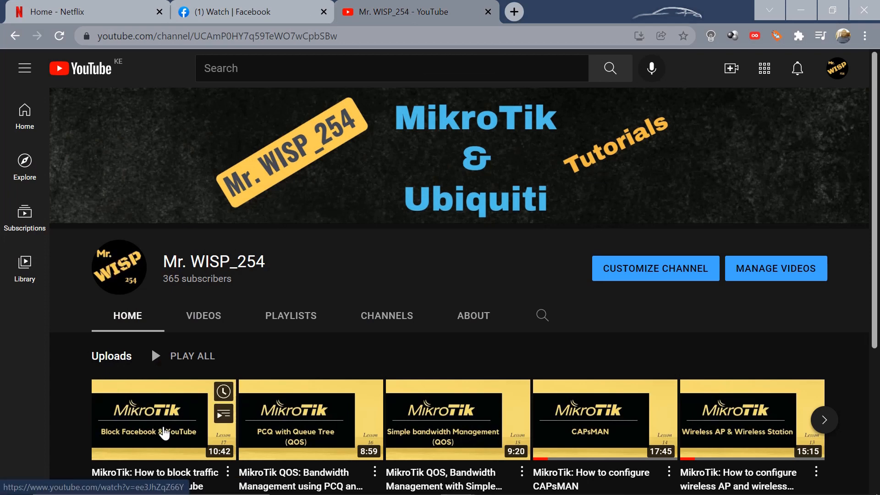
click(161, 430)
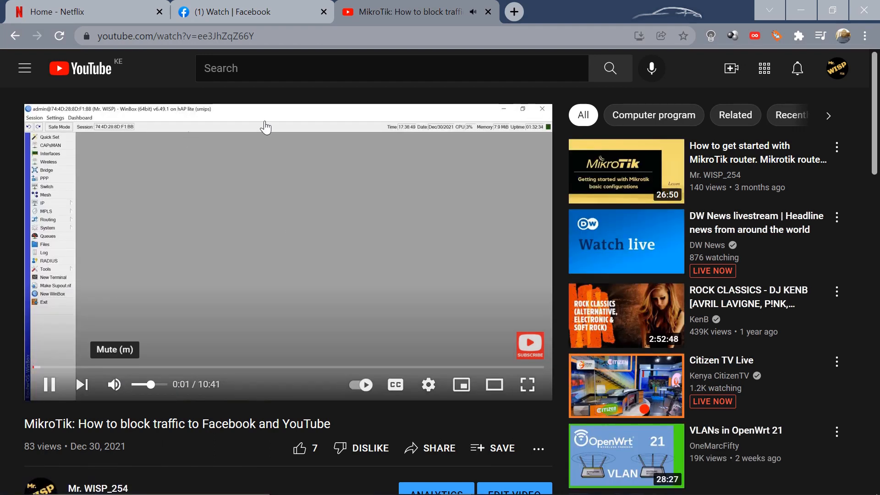
key(m)
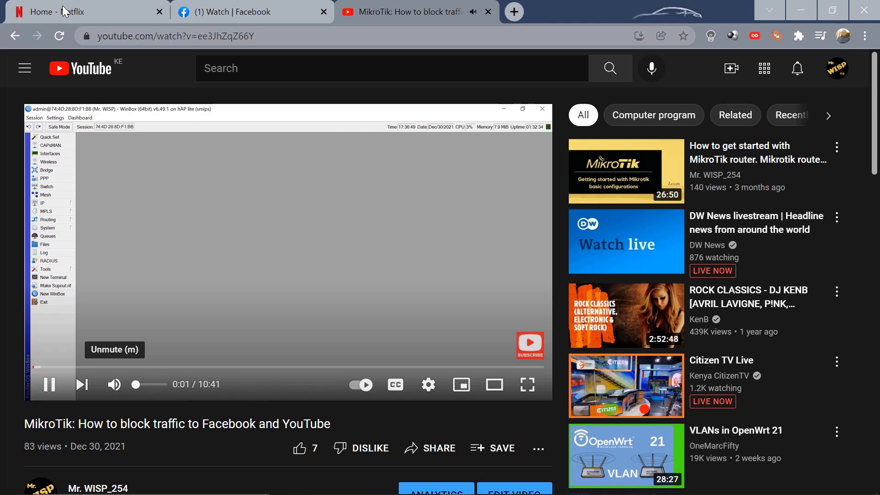
- Reload the Netflix home page and return from the YouTube video to the channel page
click(62, 5)
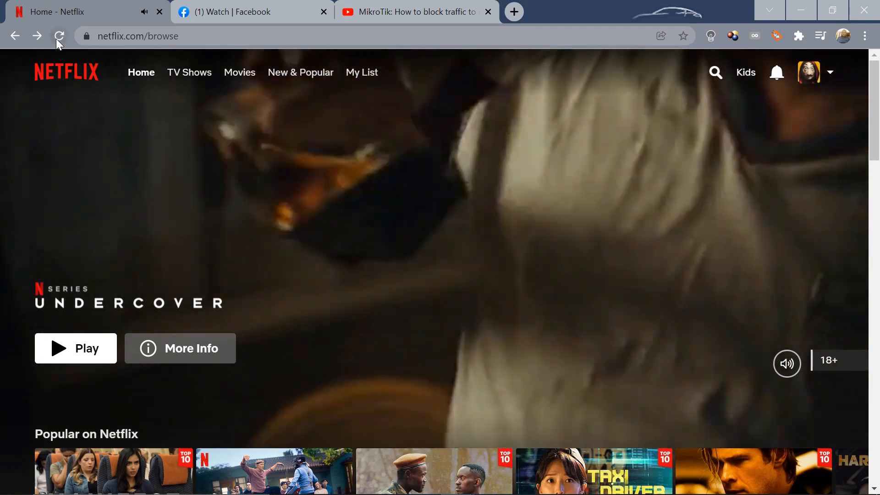
click(57, 39)
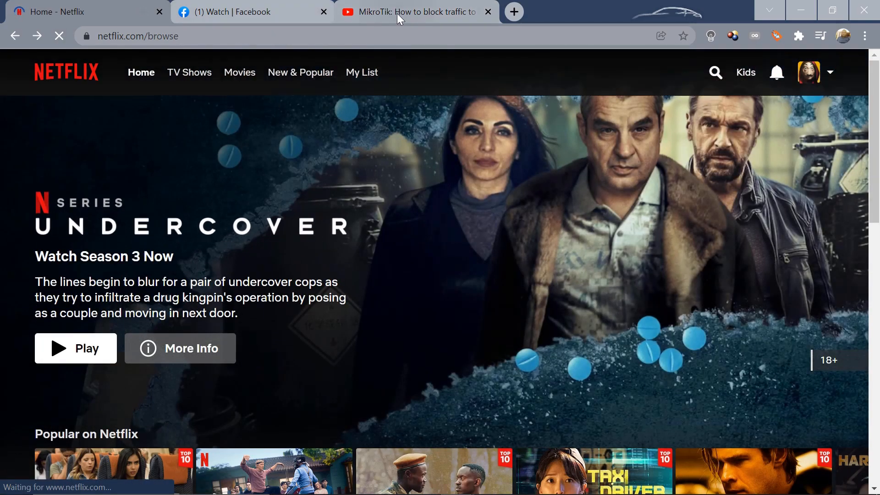
click(234, 13)
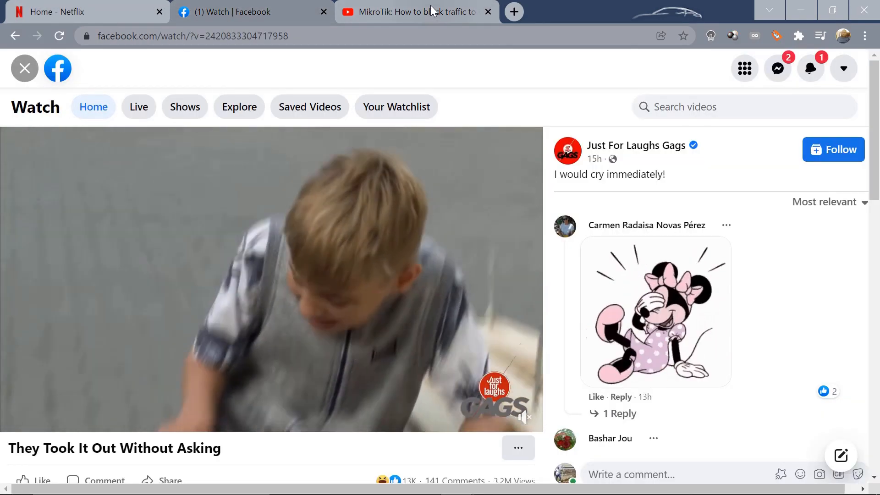
click(431, 11)
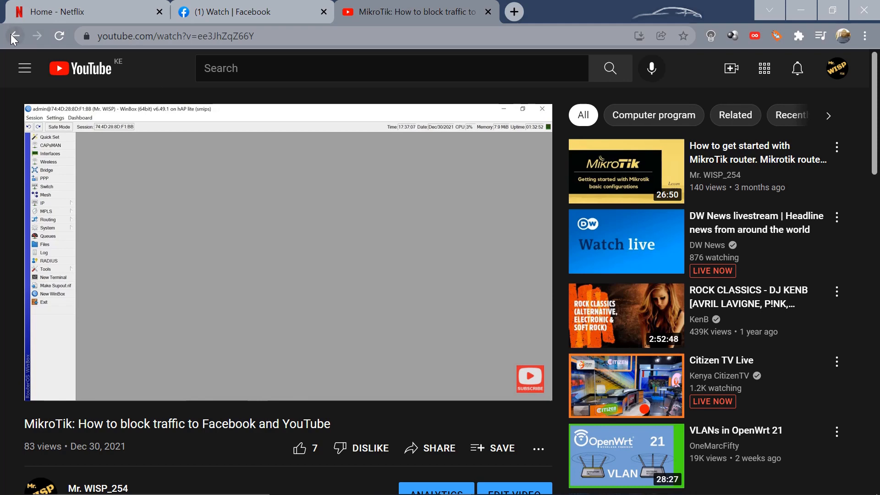
click(11, 35)
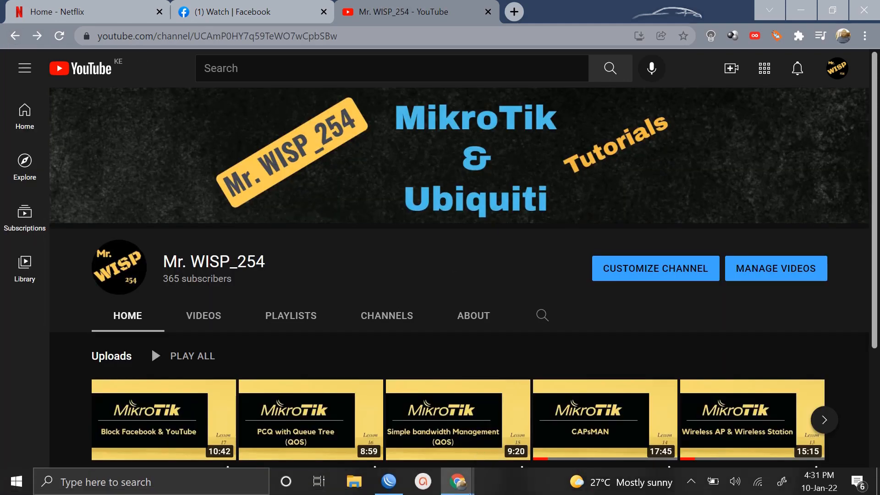
- Switch to WinBox and go through the Facebook, Netflix and YouTube server entries in the firewall address lists
click(389, 482)
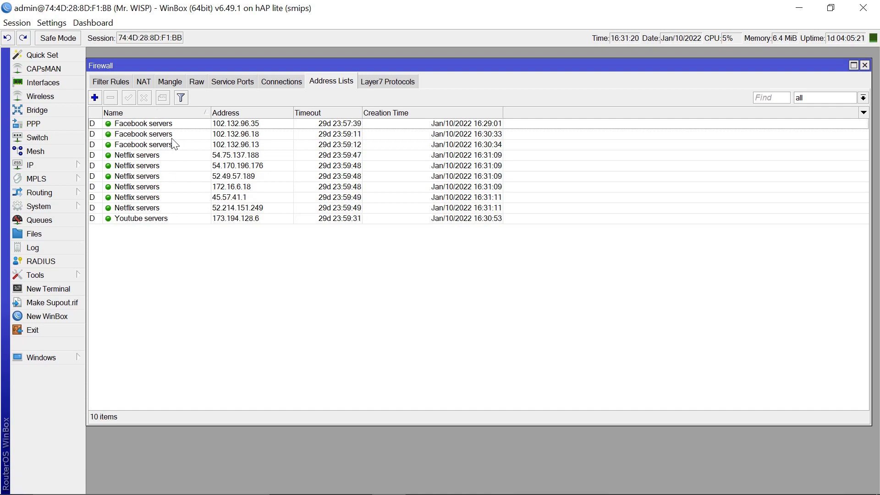
click(146, 128)
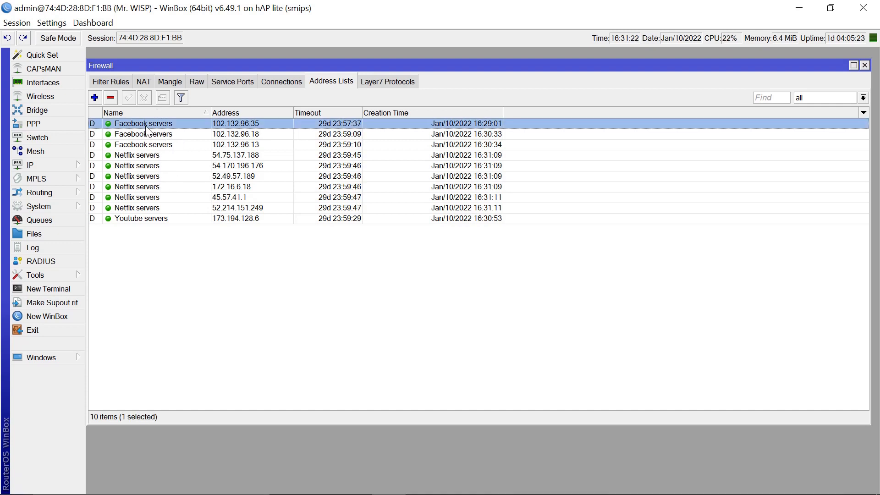
key(Down)
key(Down)
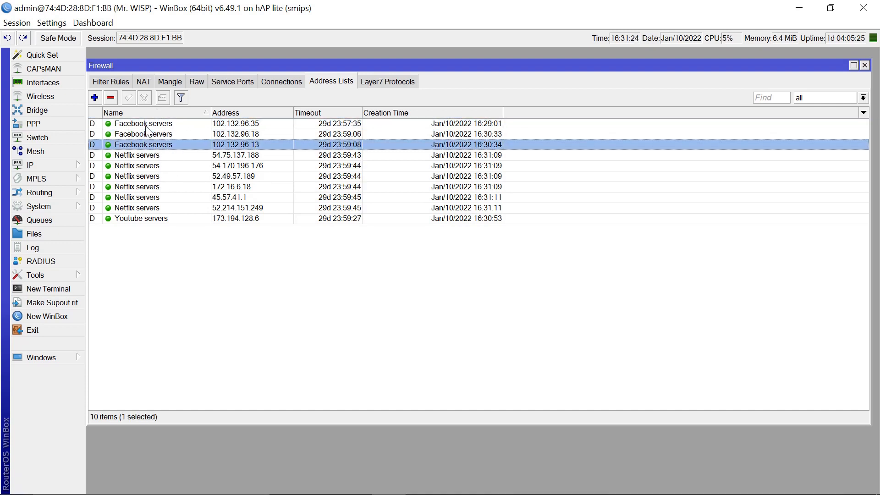
key(Down)
key(Down)
key(Down)
key(Down)
key(Down)
key(Down)
key(Down)
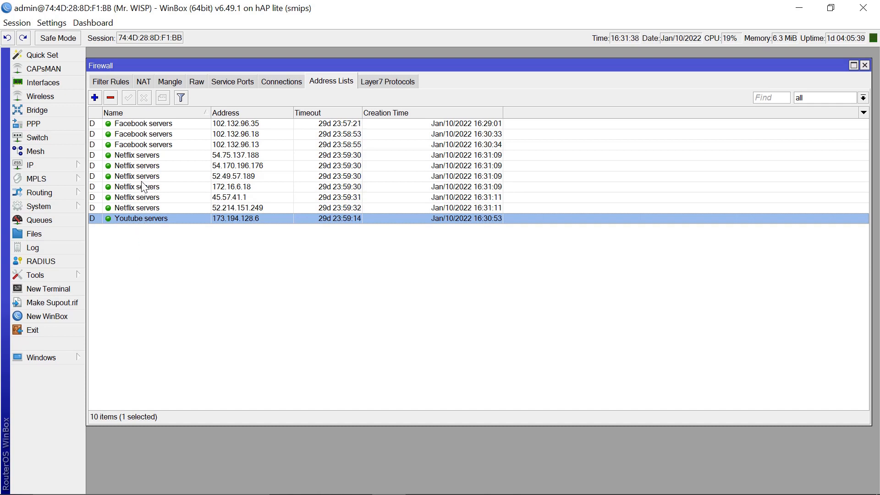
- Start a new prerouting mangle rule, look up the LAN network in the router's IP addresses and set the source address to 41.41.41.0/24
click(172, 84)
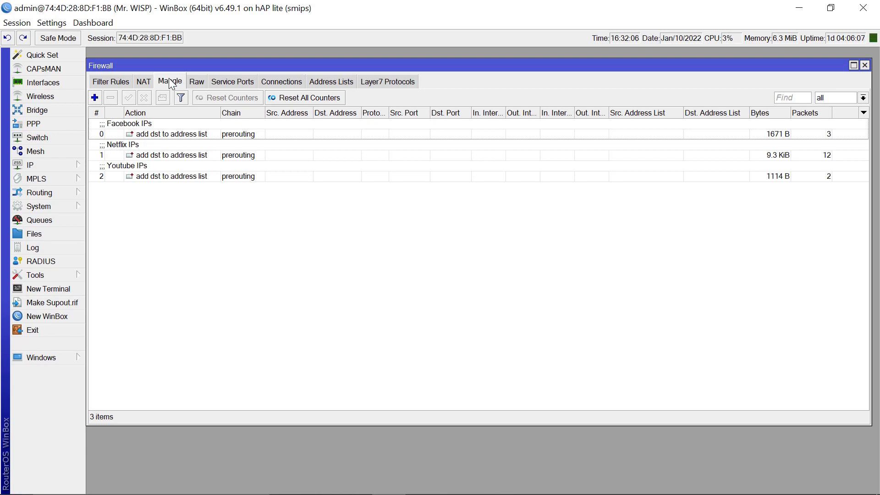
click(94, 98)
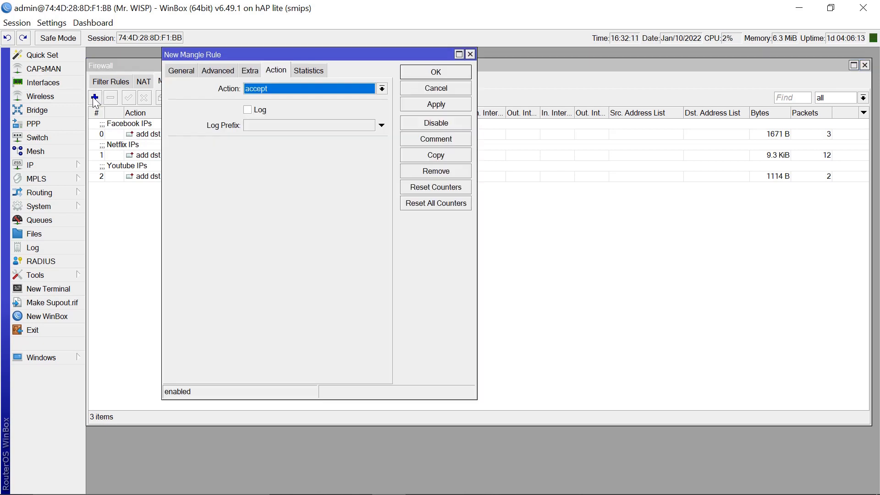
click(183, 70)
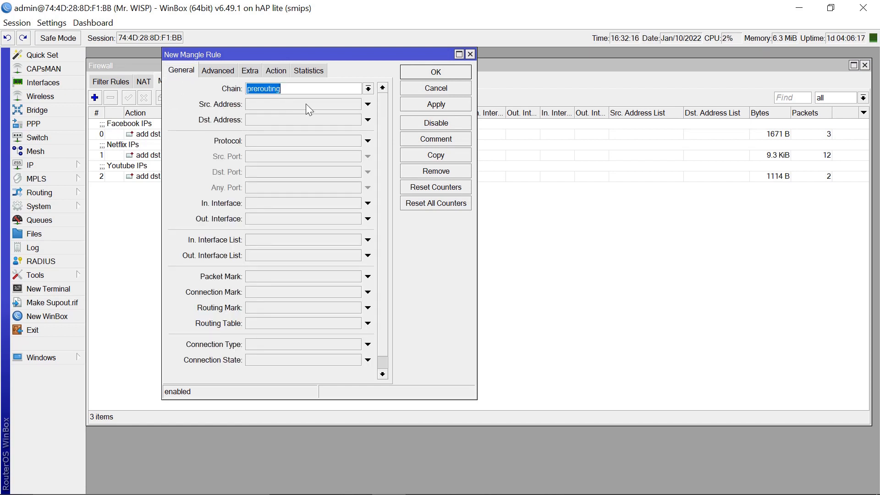
click(265, 105)
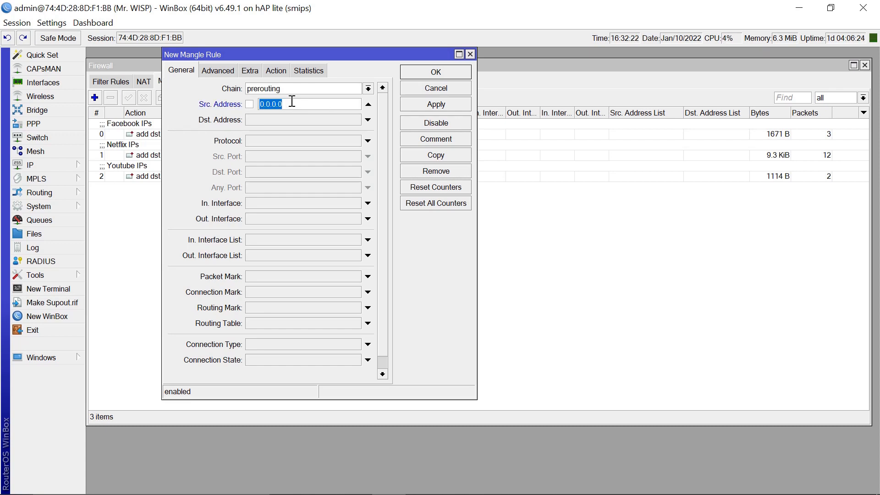
click(25, 166)
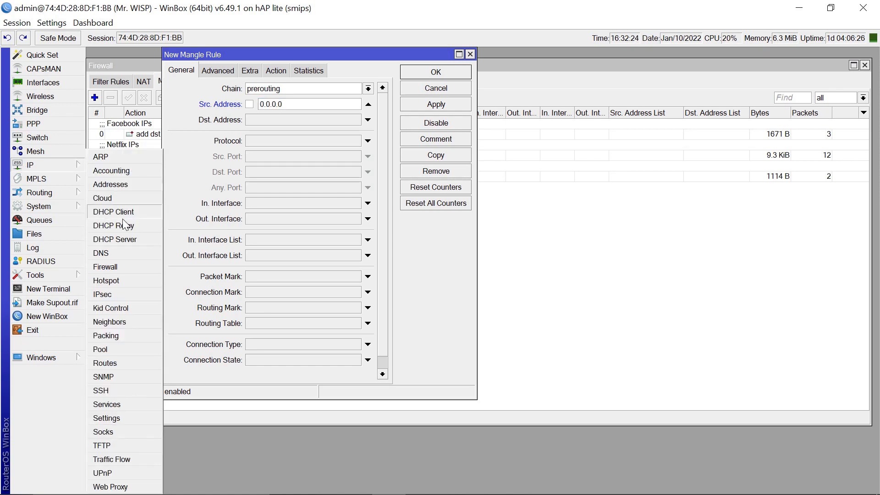
click(104, 184)
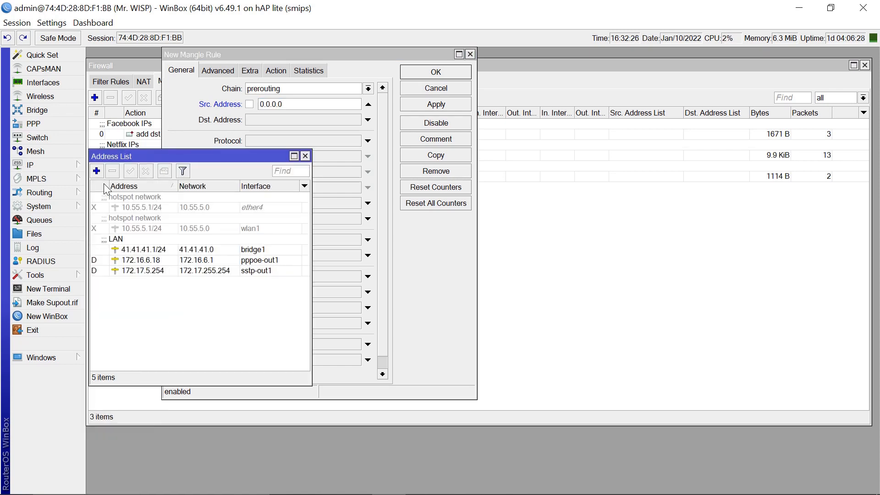
click(139, 248)
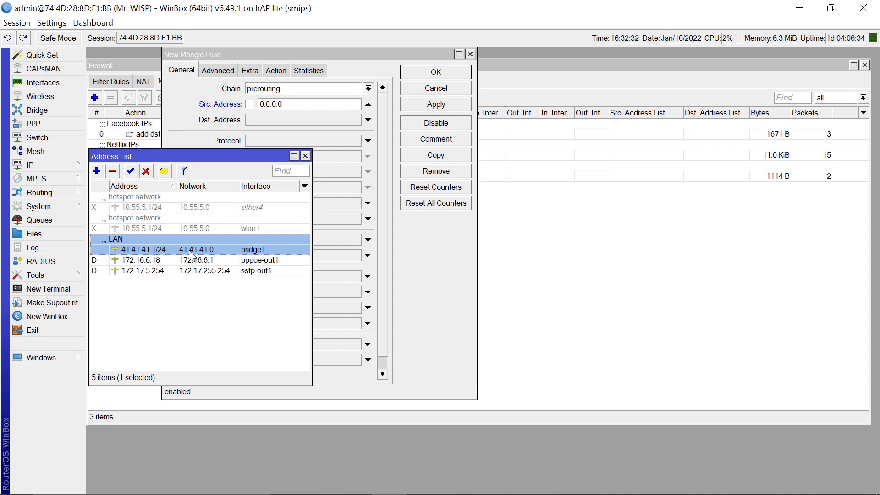
click(305, 156)
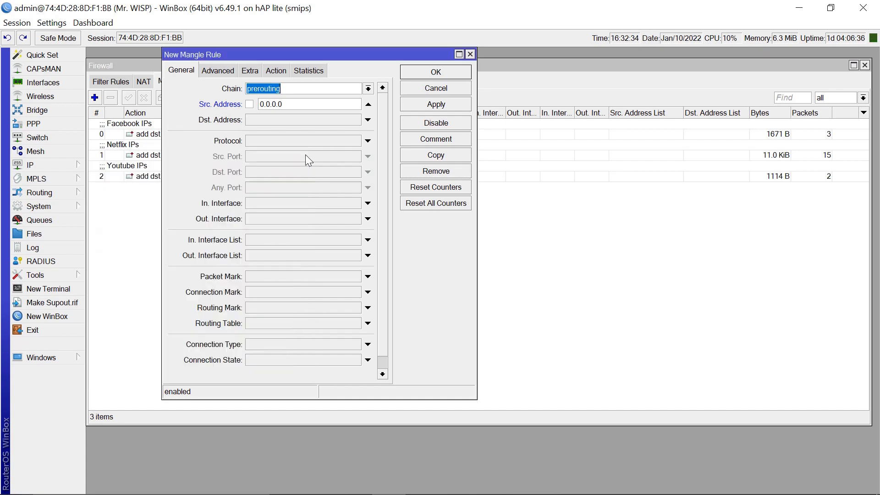
click(296, 104)
double_click(296, 104)
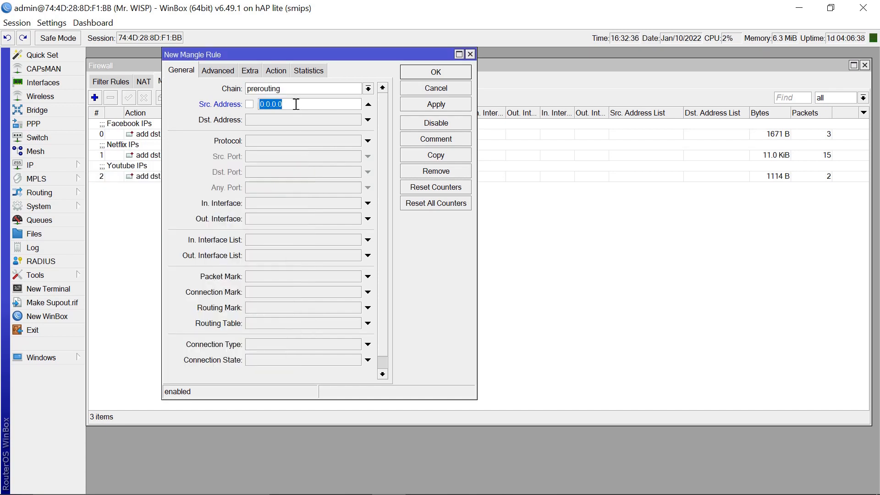
text(41.41.)
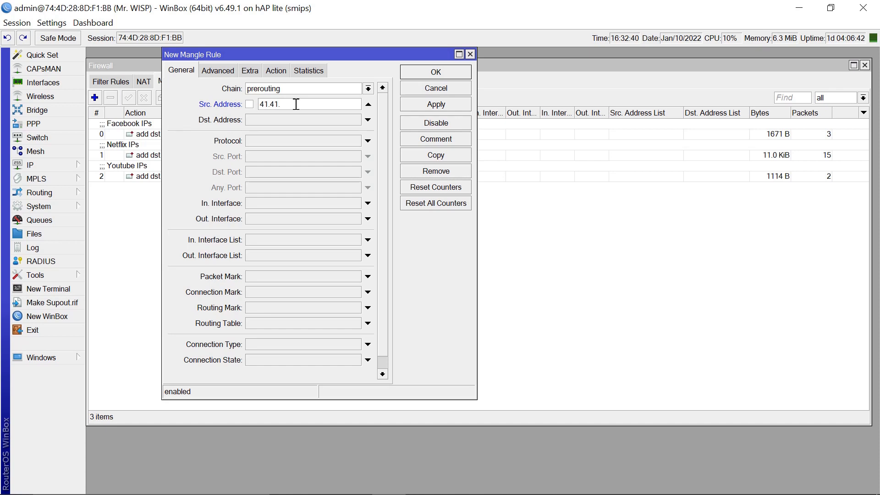
text(41.0/24)
- Set the new mangle rule's destination address list to Facebook servers
click(217, 73)
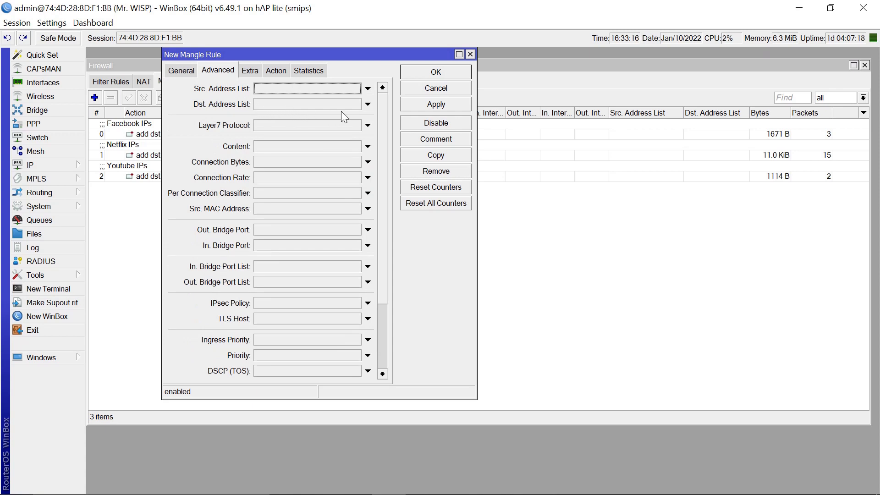
click(367, 105)
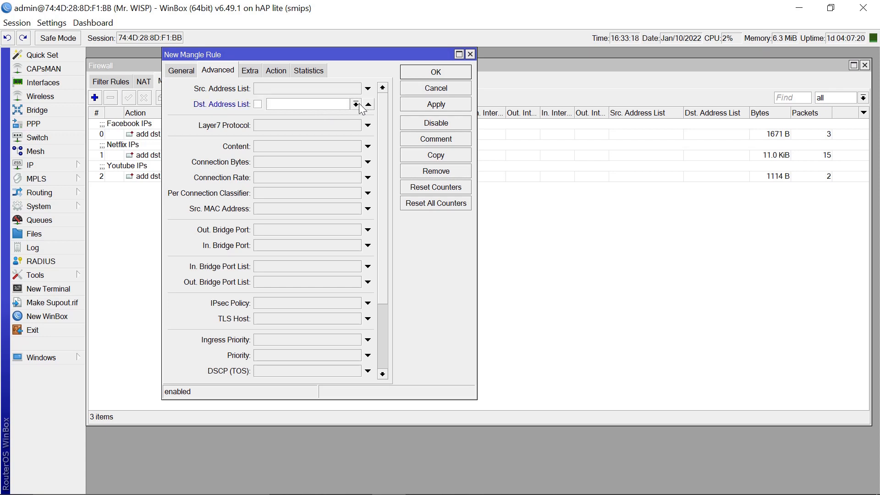
click(356, 105)
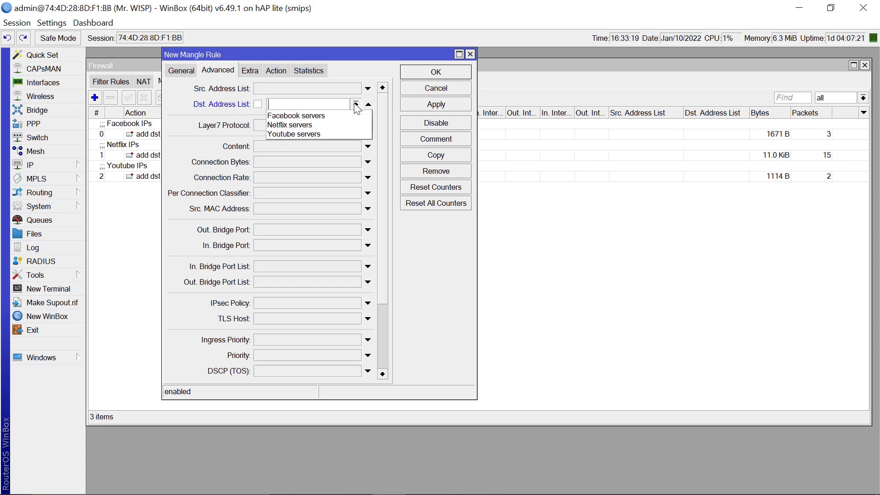
click(305, 115)
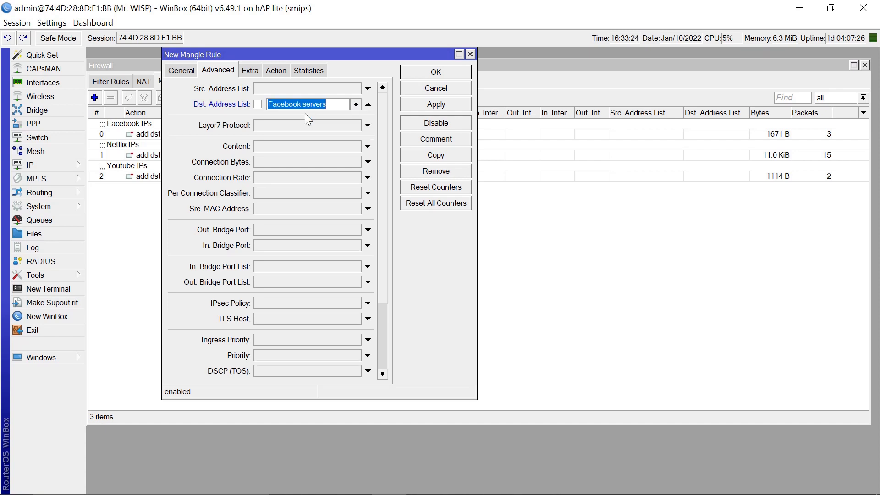
- Set the rule's action to mark connection with the new connection mark "Facebook Upload Conn"
click(276, 71)
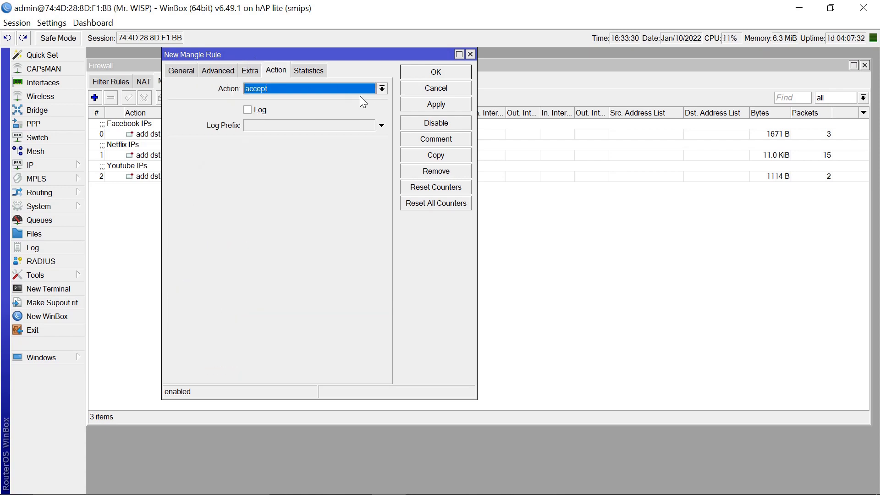
click(382, 89)
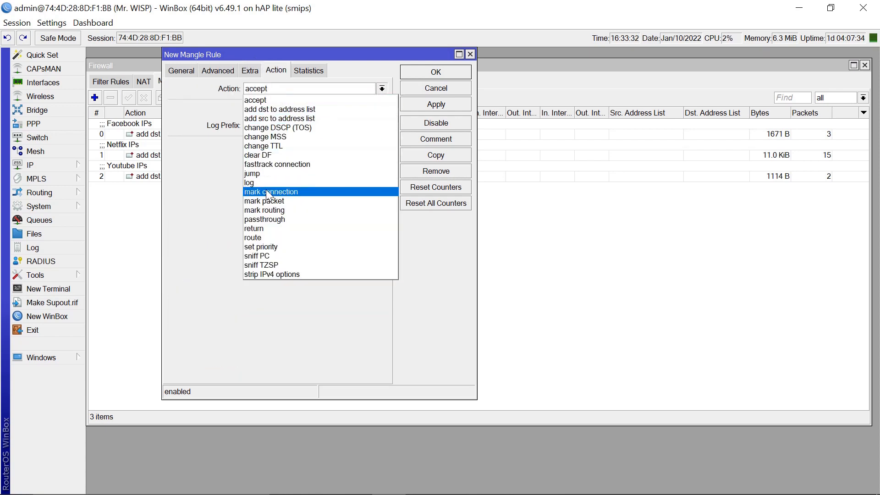
click(281, 192)
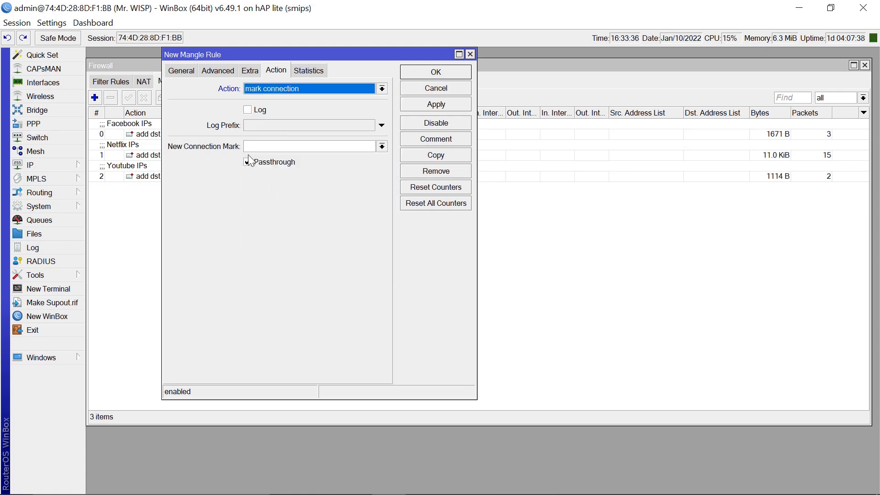
click(276, 151)
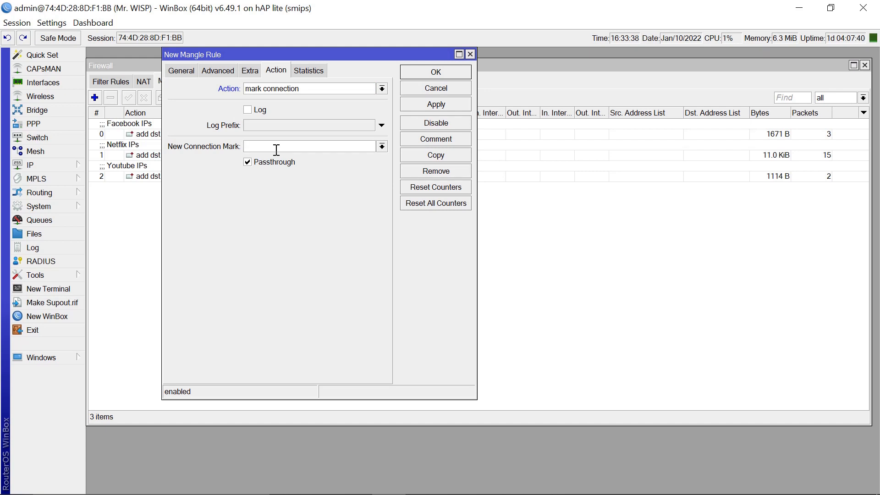
text(Facebook-Upload Conn)
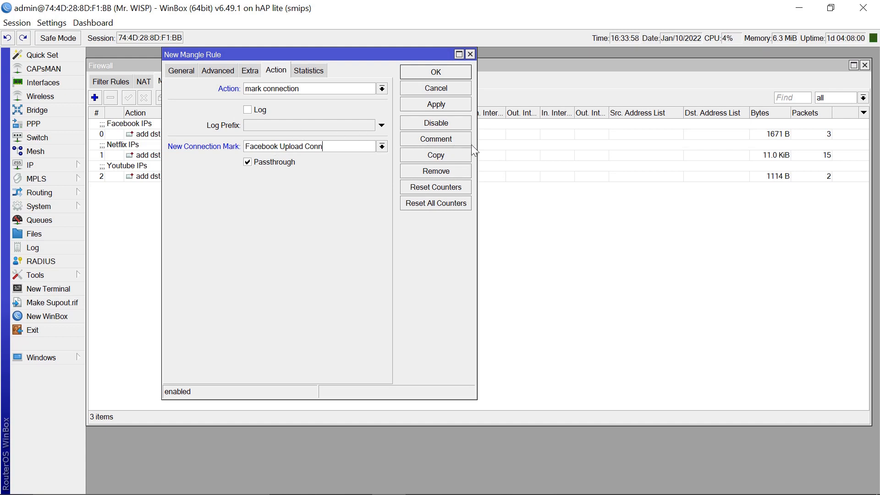
- Add the comment "Facebook Upload" to the connection-marking rule and save it
click(435, 139)
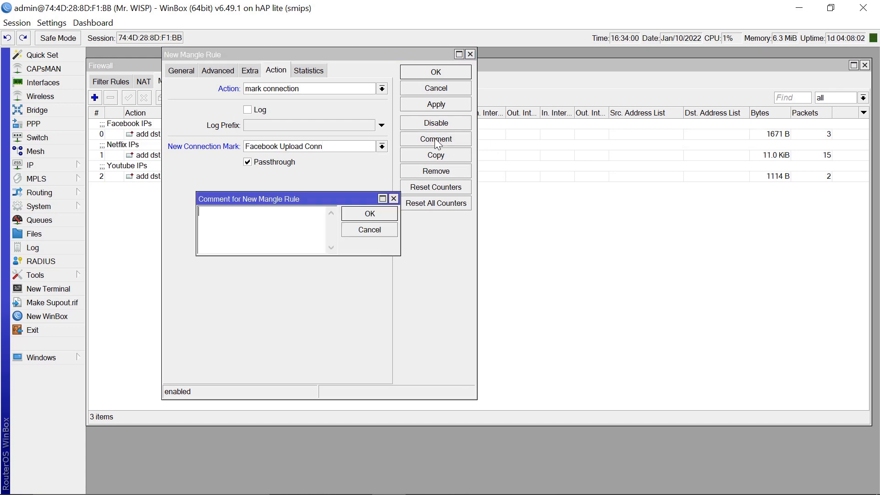
text(Facebook Upload)
click(370, 213)
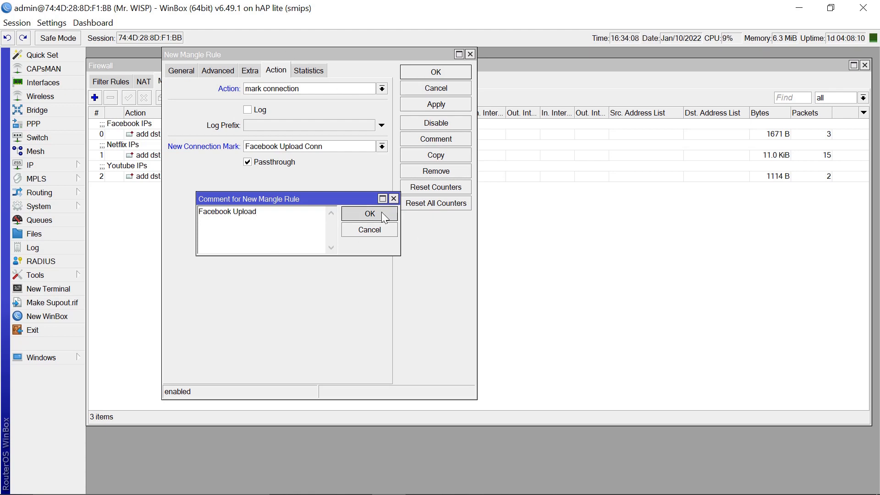
click(435, 73)
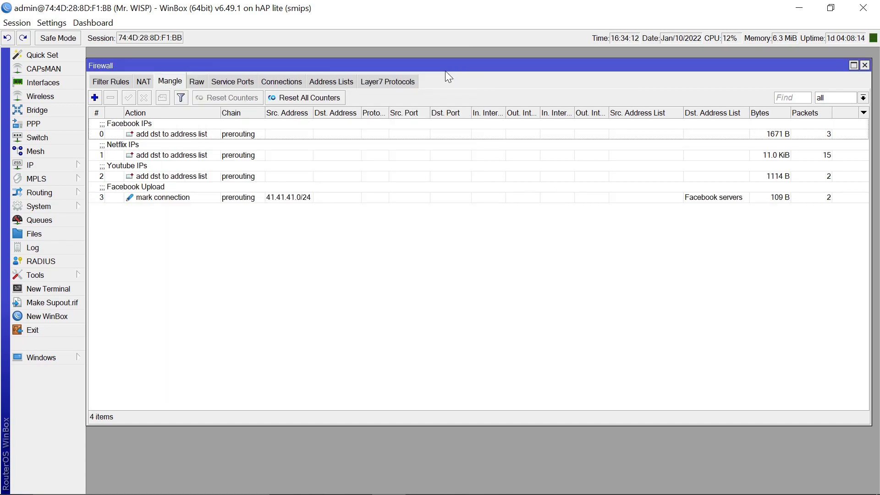
- Start another prerouting mangle rule that matches the connection mark "Facebook Upload Conn"
click(95, 98)
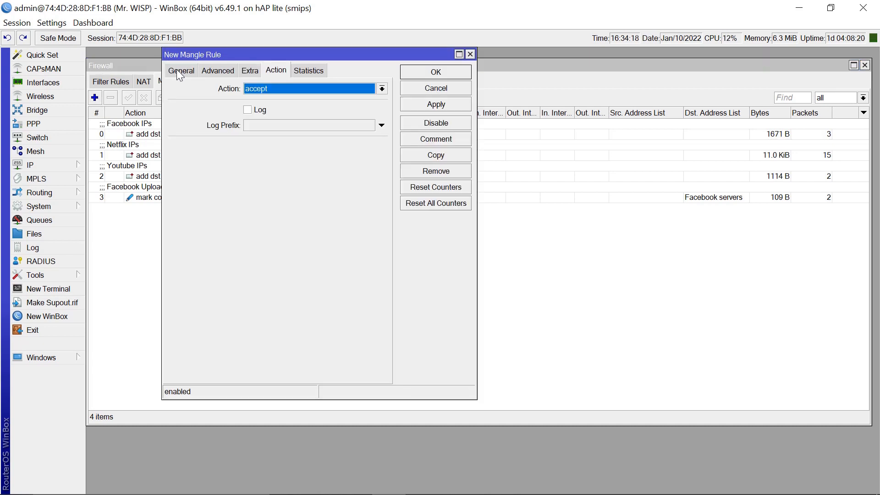
click(181, 72)
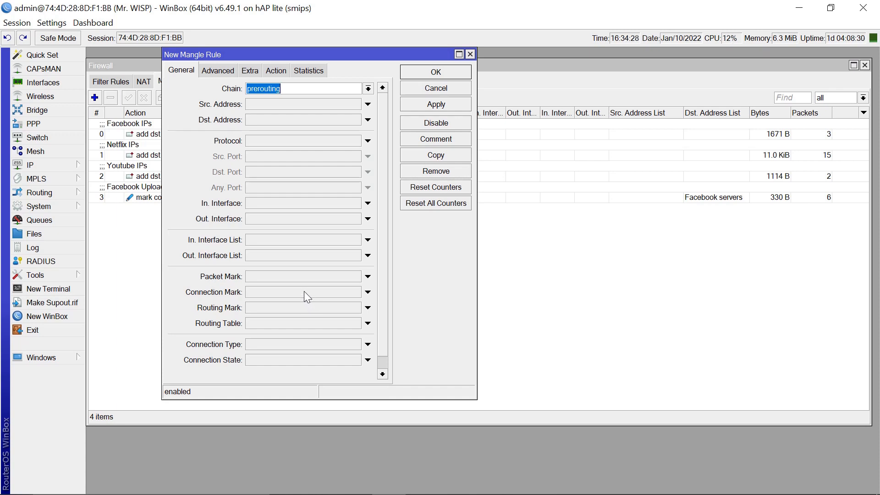
click(369, 294)
click(356, 294)
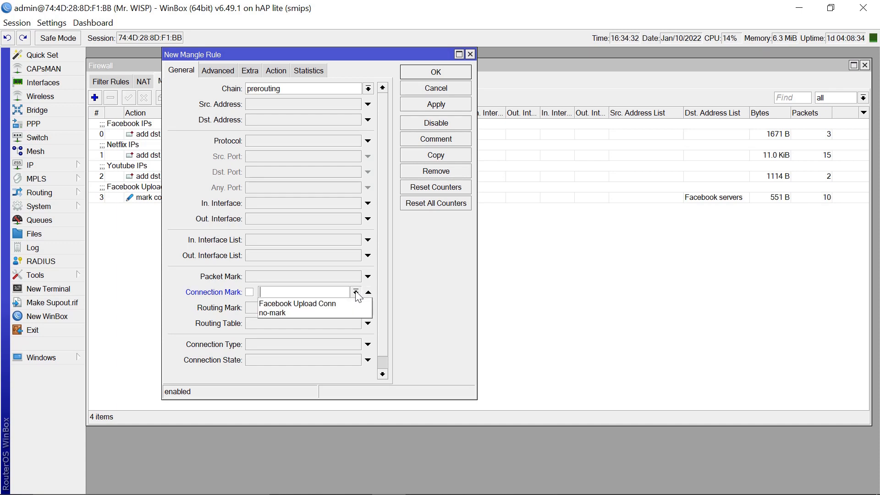
click(312, 303)
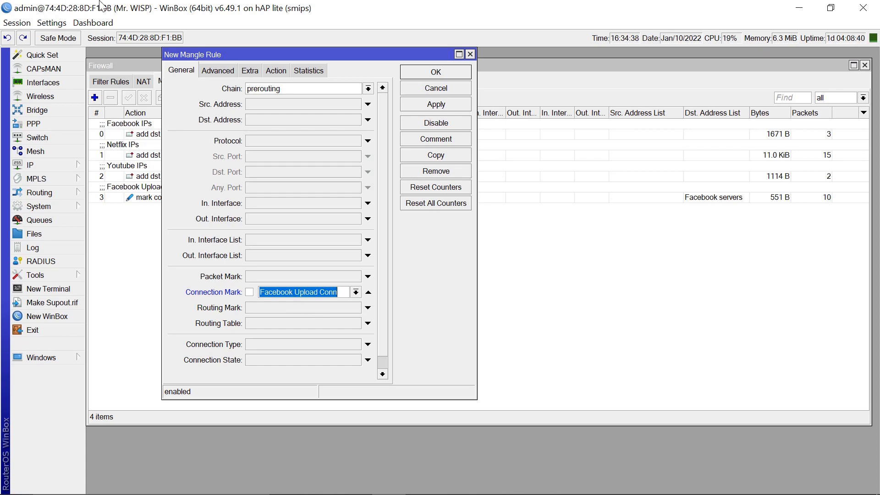
- Set the rule's action to mark packet with the new packet mark "Facebook Upload Packets", disable passthrough and save the rule
click(275, 72)
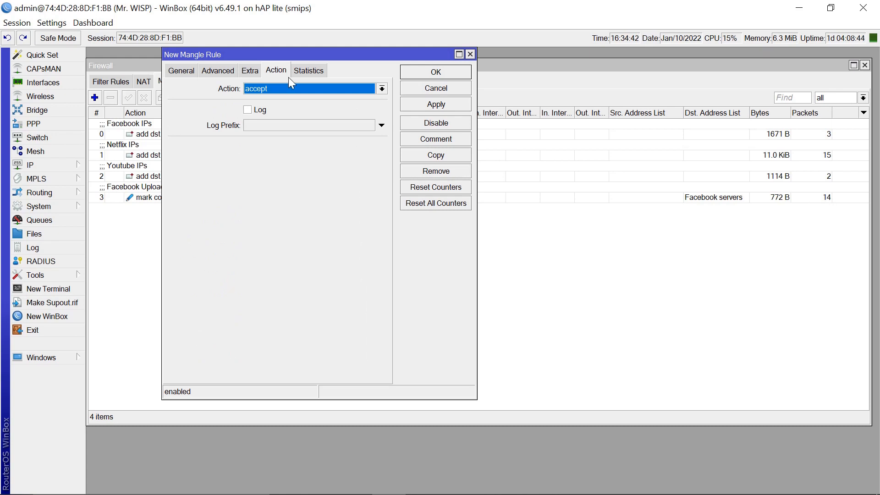
click(381, 89)
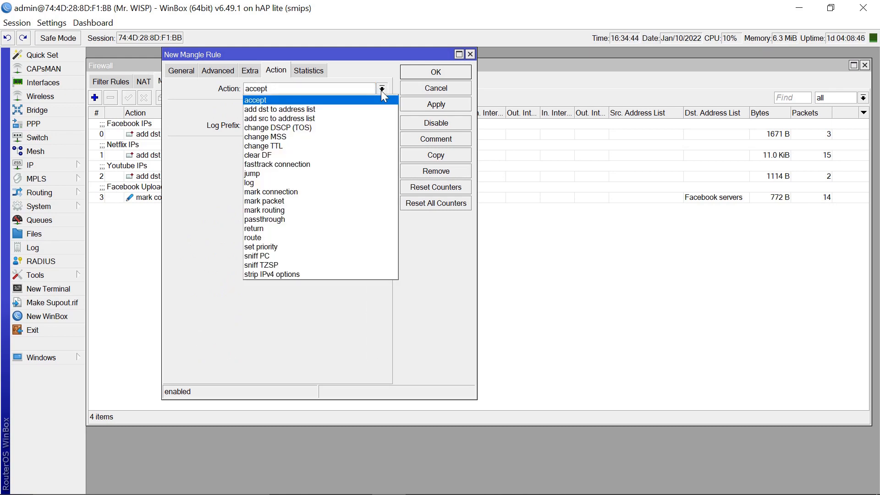
click(282, 202)
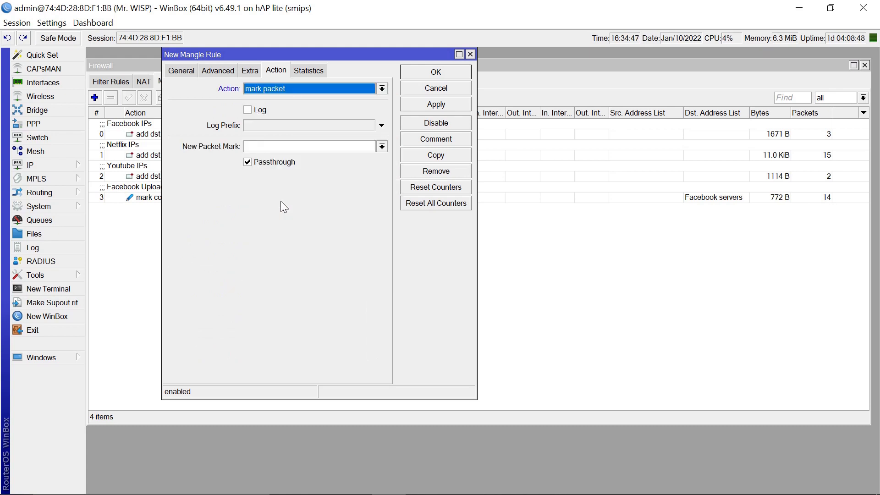
click(276, 147)
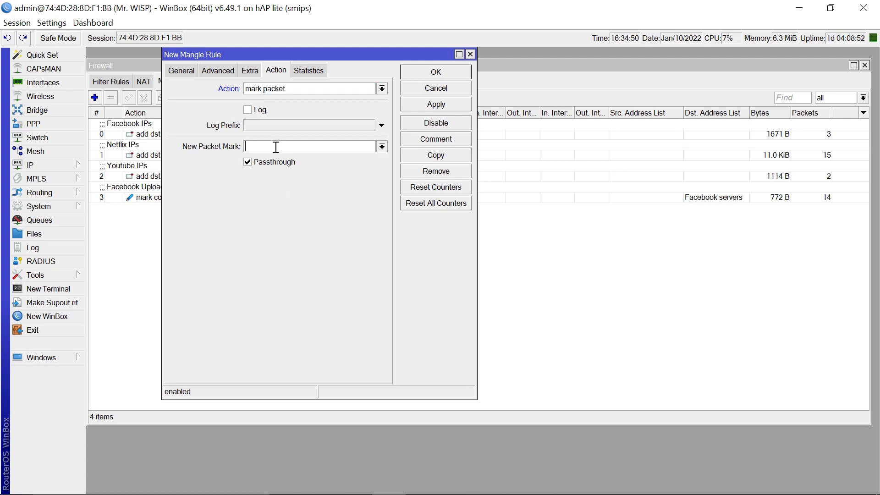
text(Facebook)
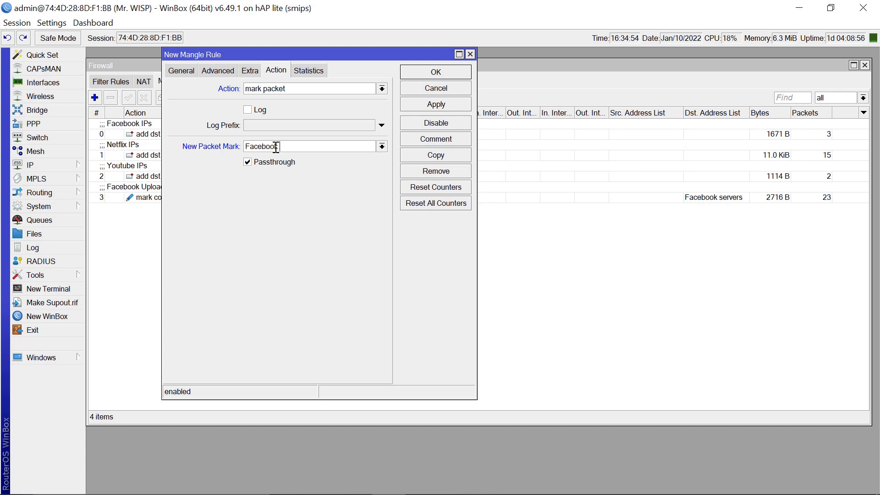
text( Upload Packets)
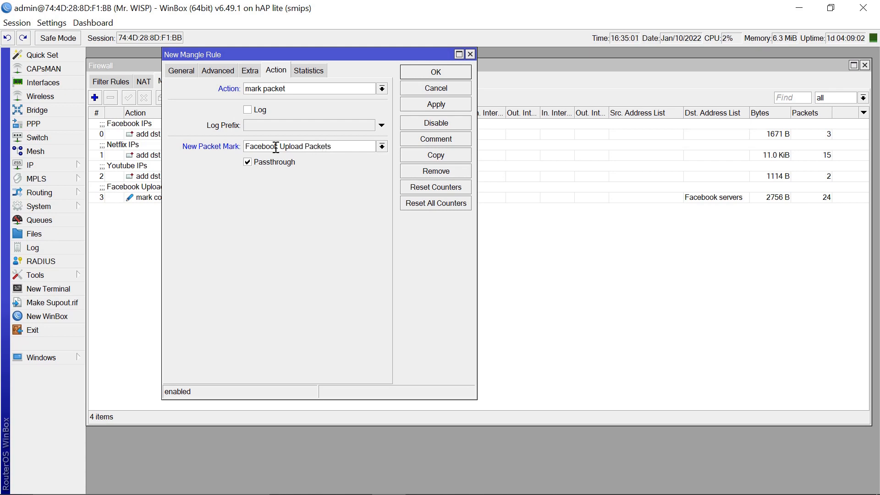
click(244, 163)
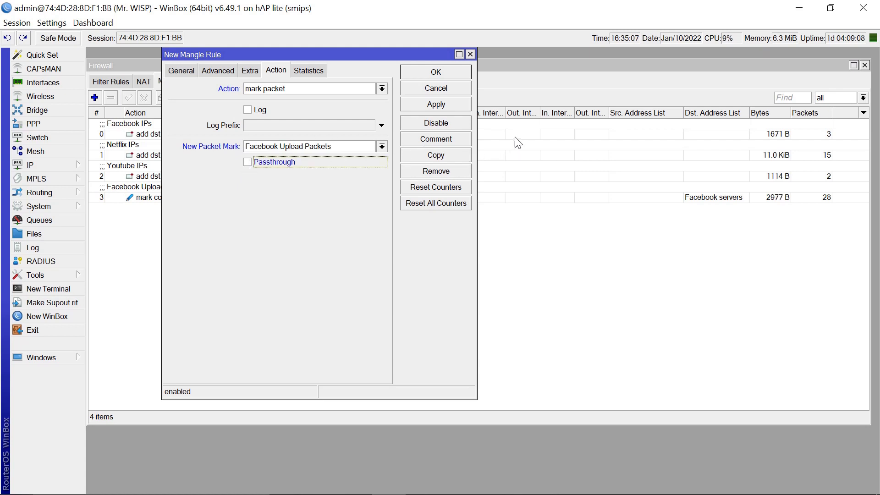
click(436, 103)
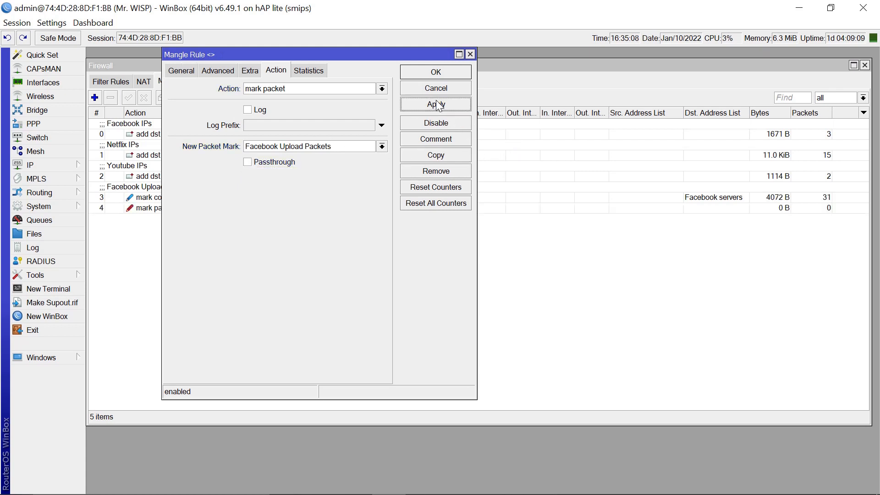
click(425, 73)
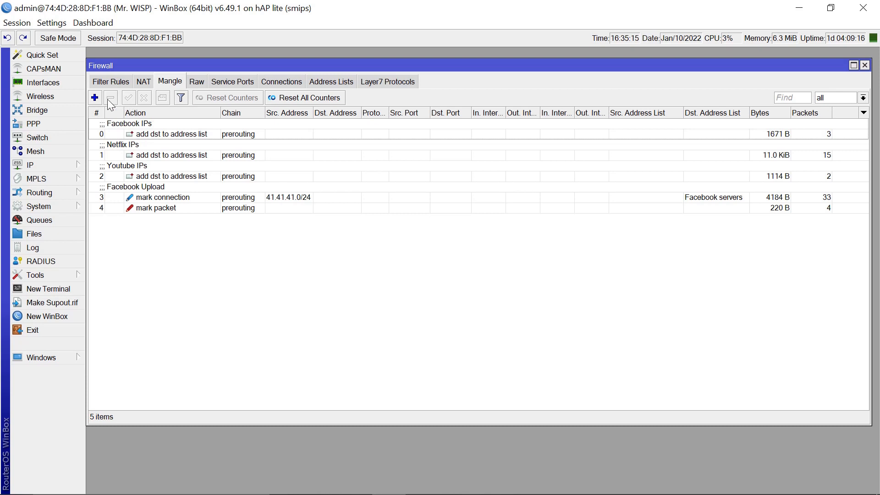
- Start a new mangle rule on the postrouting chain with destination address 41.41.41.0/24
click(95, 98)
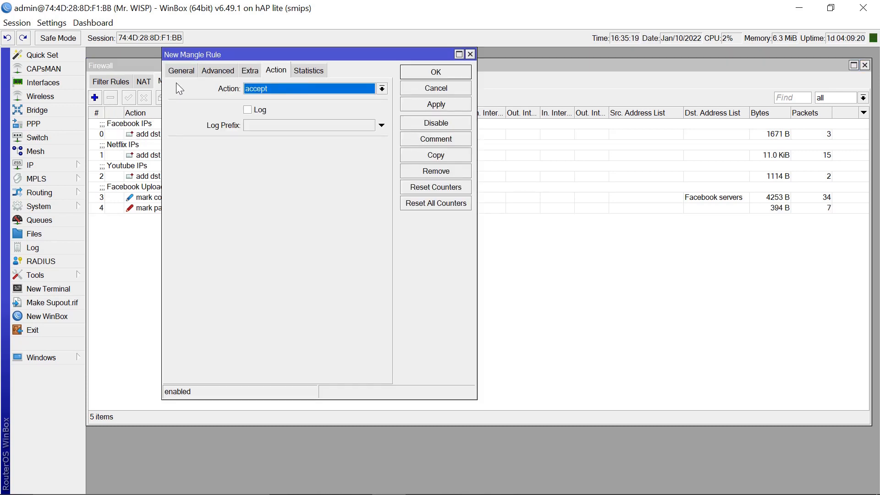
click(177, 70)
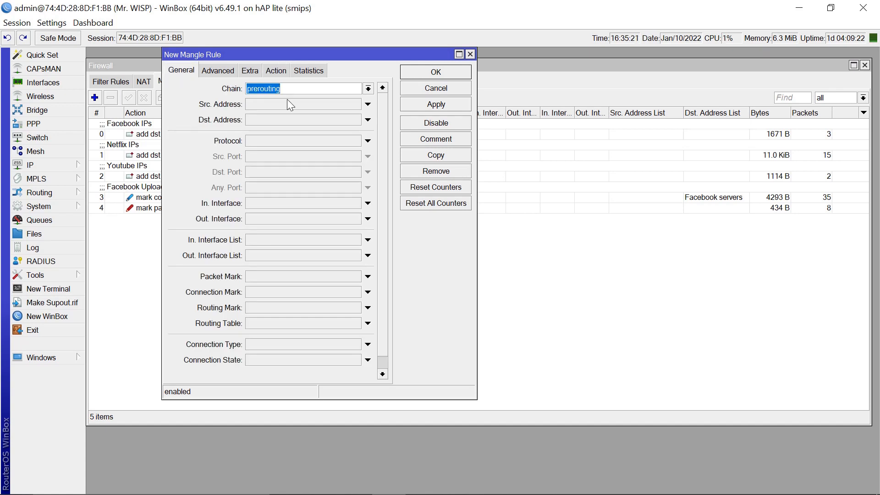
click(368, 89)
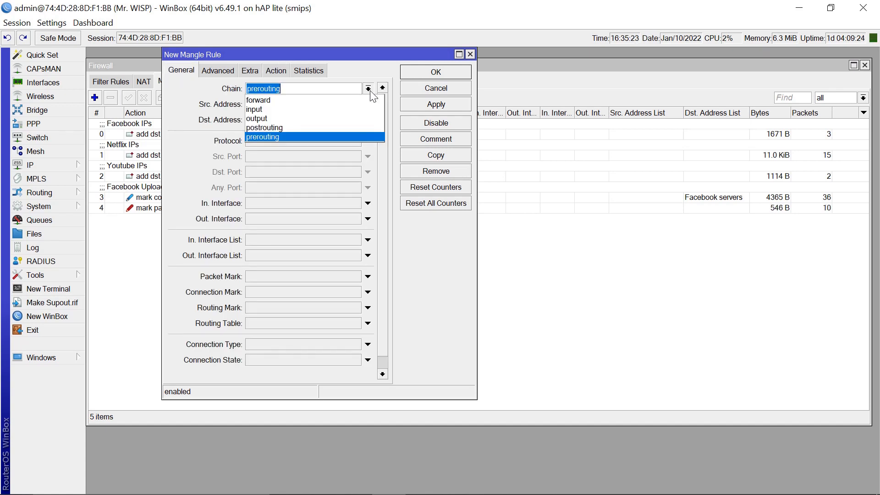
click(276, 127)
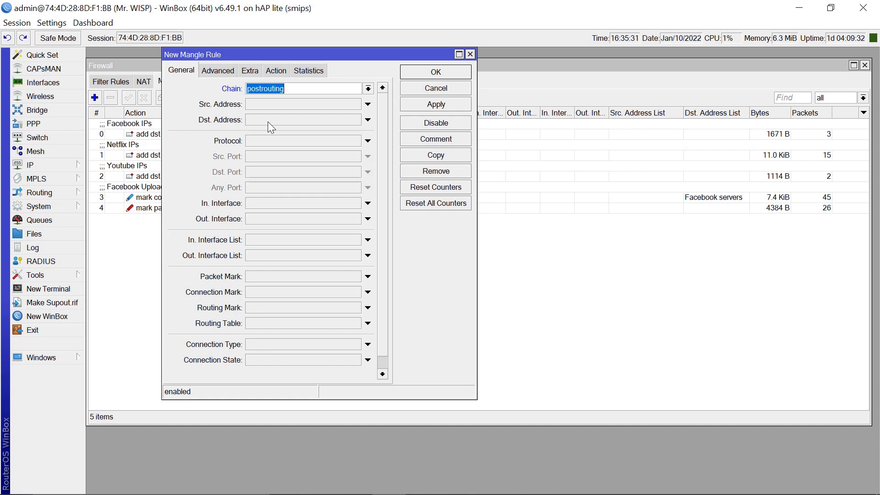
click(269, 122)
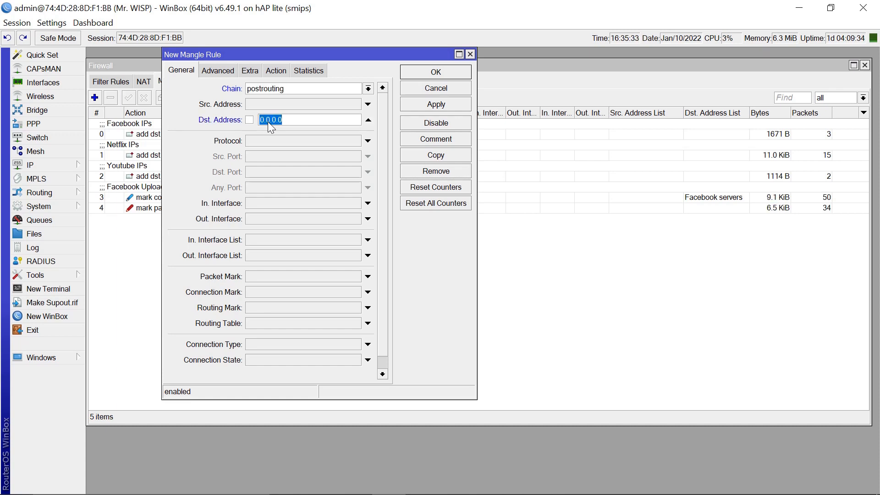
text(41.41.41.0/24)
- Restrict the new postrouting rule to the source address list "Facebook servers"
click(226, 73)
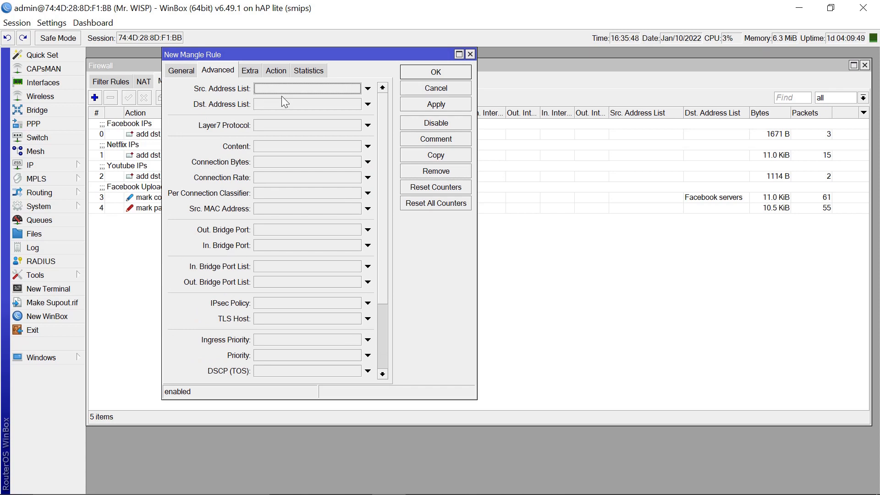
click(368, 88)
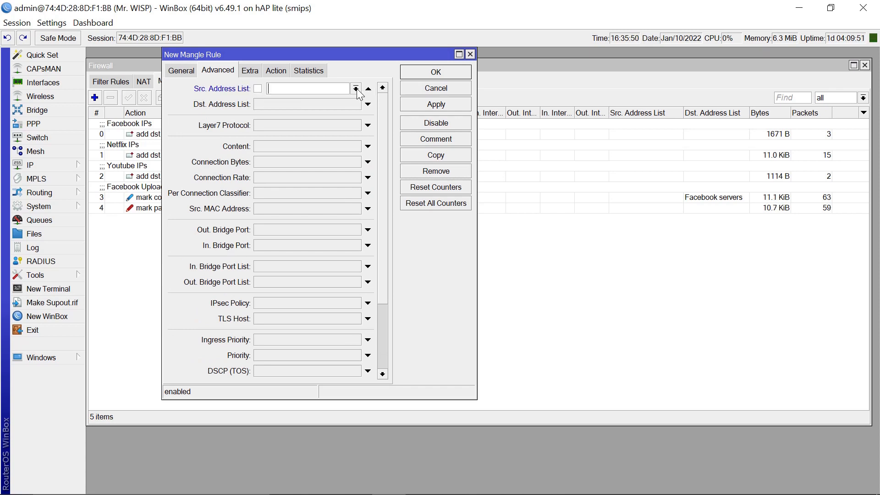
click(355, 88)
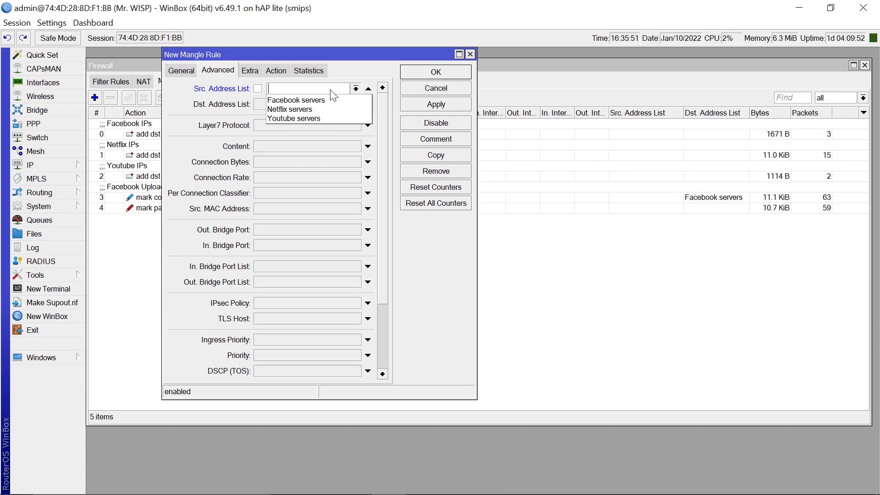
click(297, 99)
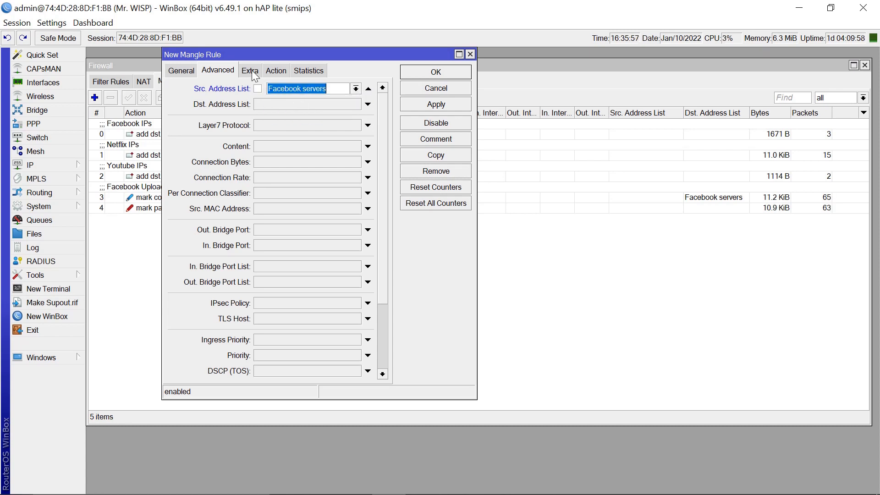
- Set the rule's action to mark connection with the new connection mark "Facebook Download Conn"
click(273, 71)
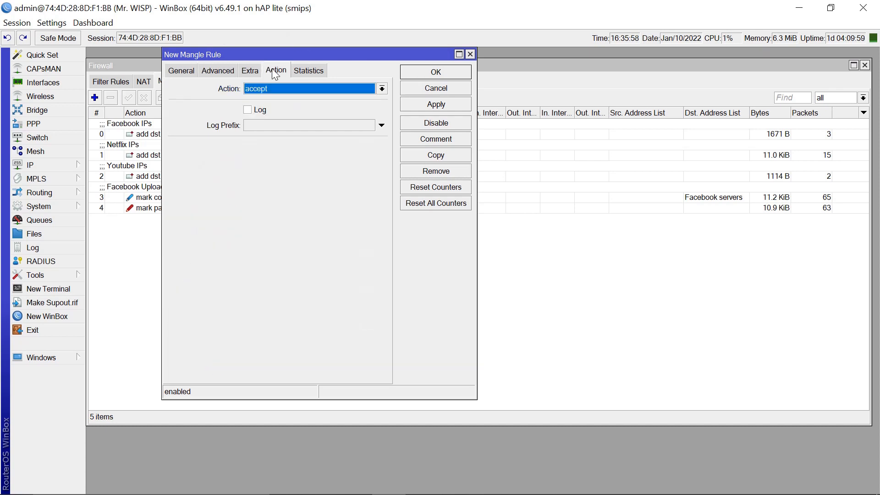
click(382, 88)
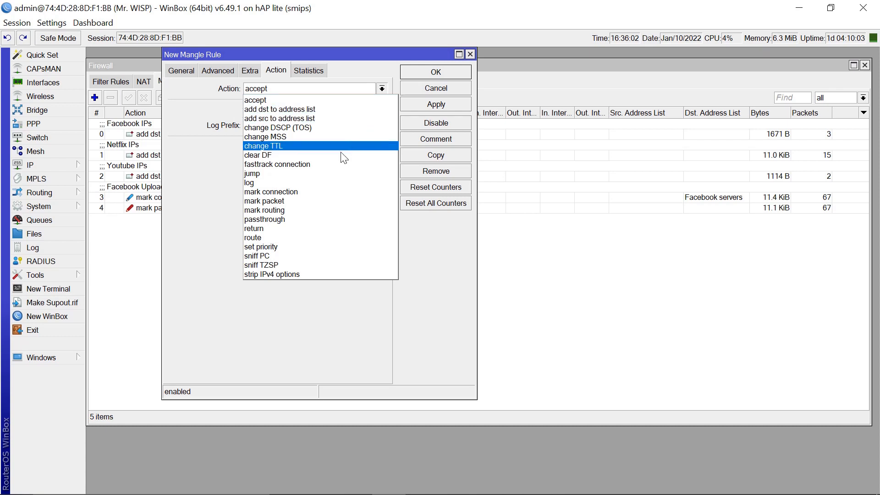
click(298, 192)
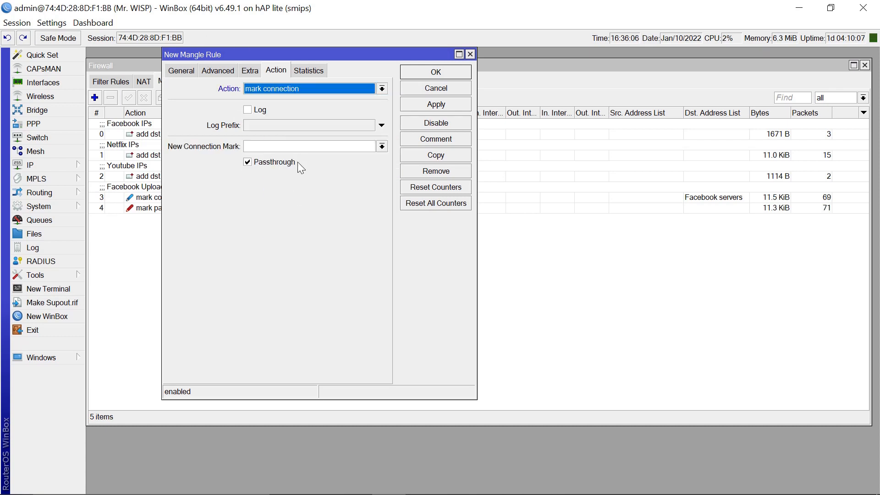
click(257, 147)
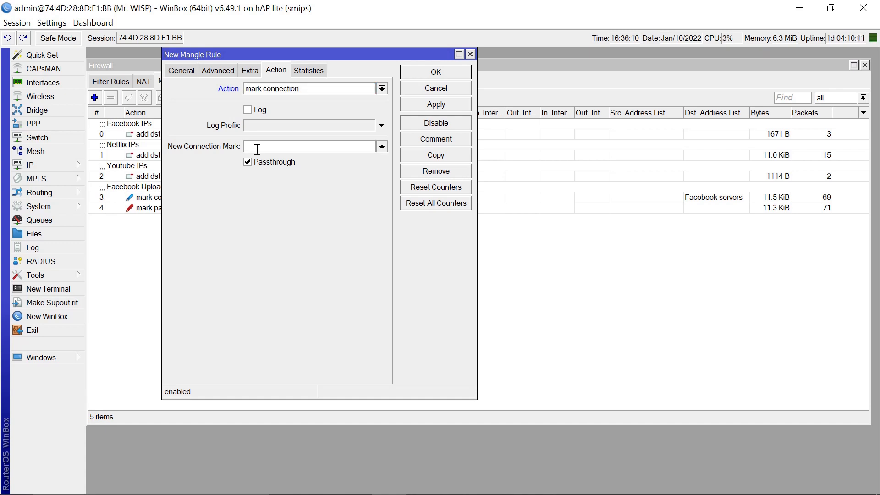
text(Facebook U)
key(BackSpace)
text(Download )
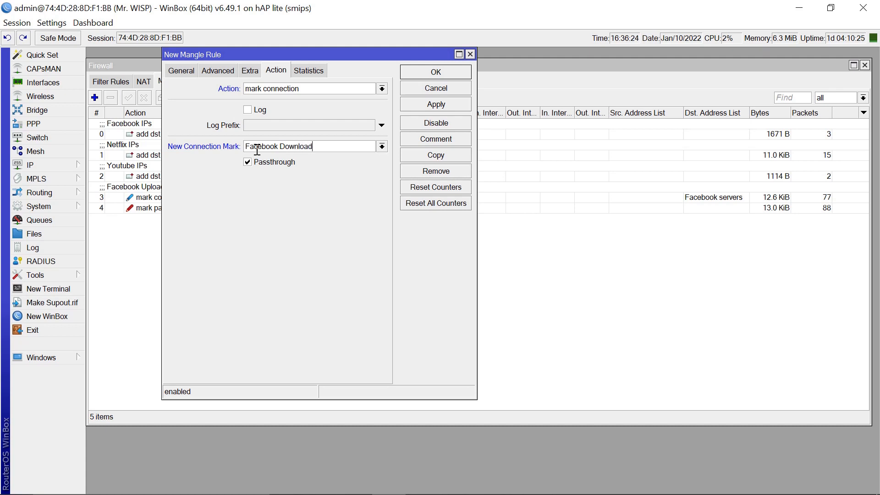
text(Conn)
- Add the comment "Facebook Download" to the connection-marking rule and save it
click(431, 142)
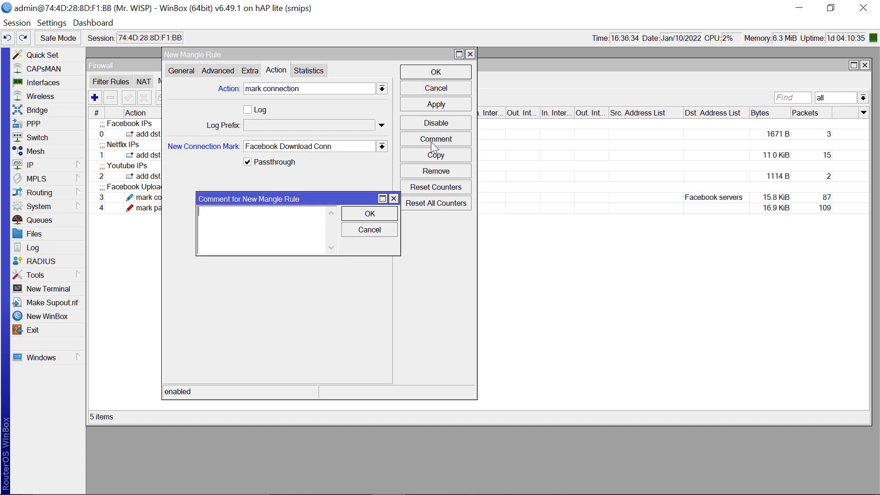
text(Facebook D)
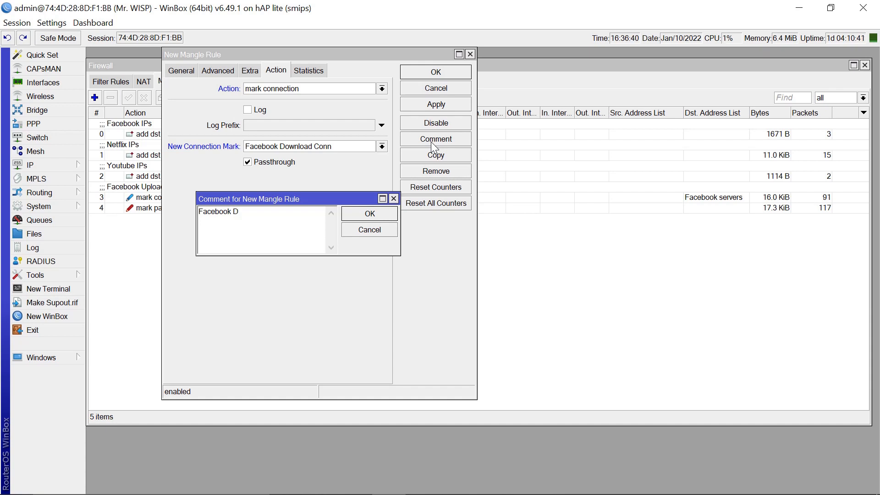
text(ownload)
click(370, 213)
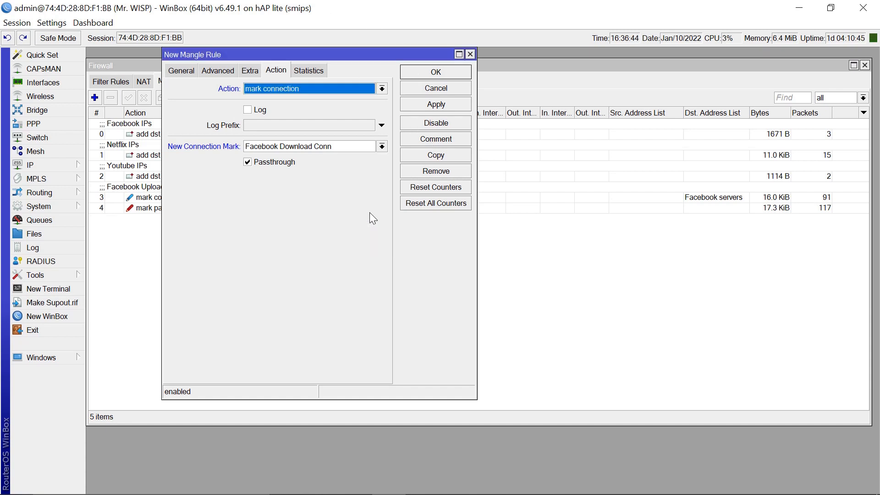
click(434, 72)
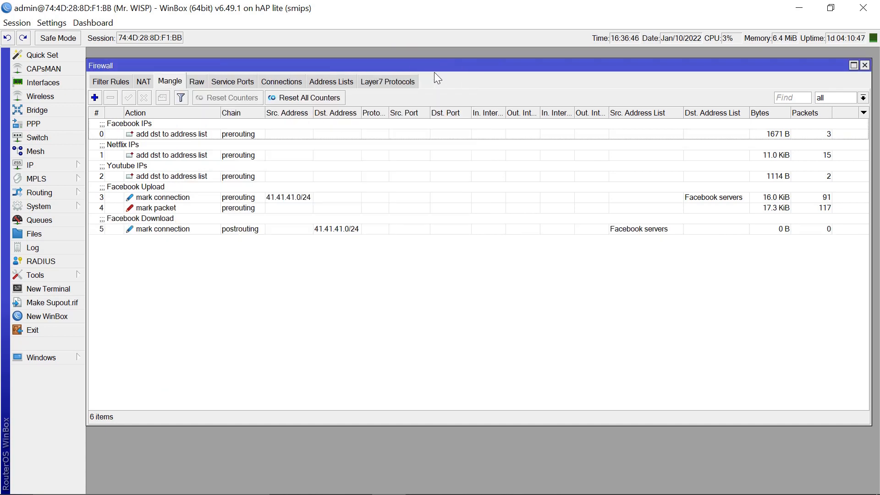
- Start another mangle rule on the postrouting chain that matches the connection mark "Facebook Download Conn"
click(94, 97)
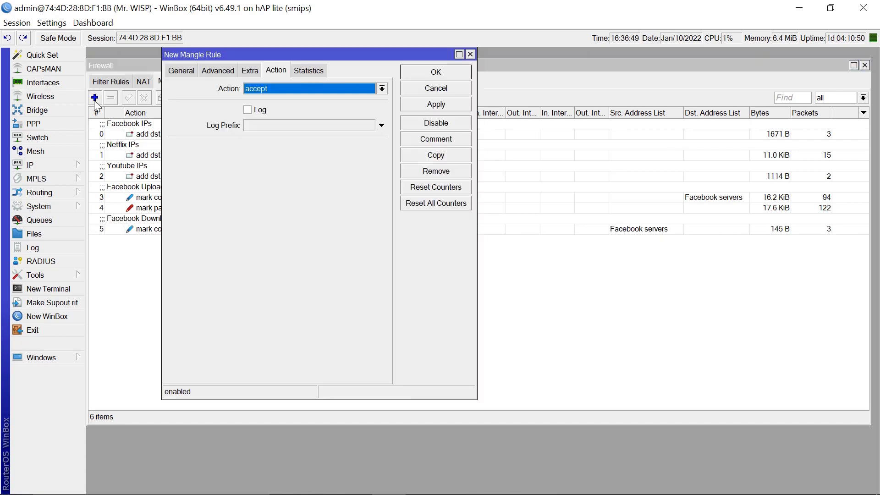
click(183, 70)
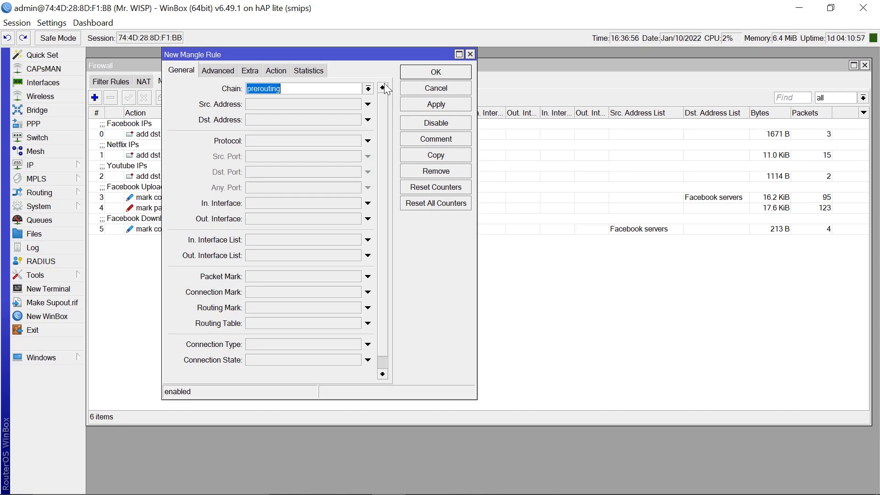
click(369, 89)
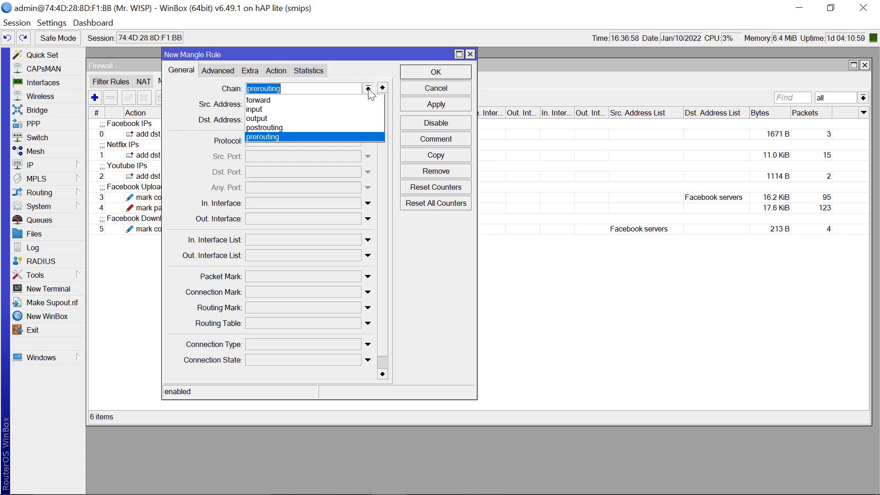
click(276, 126)
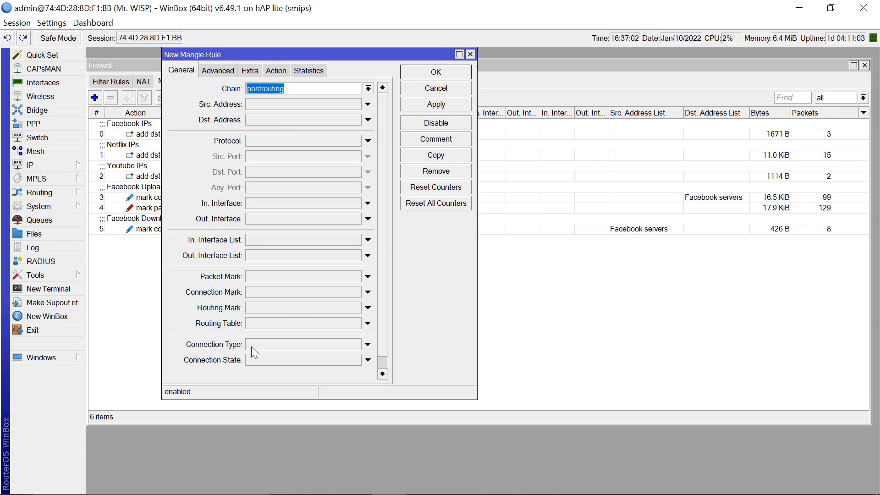
click(367, 292)
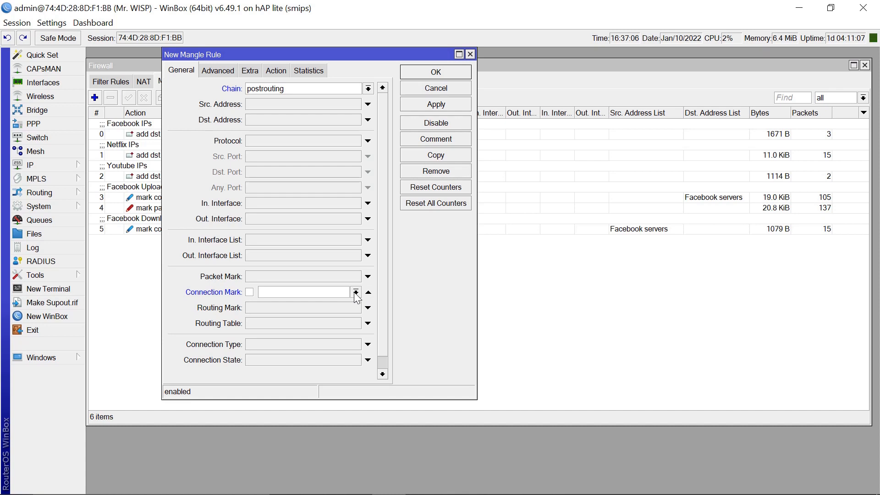
click(356, 293)
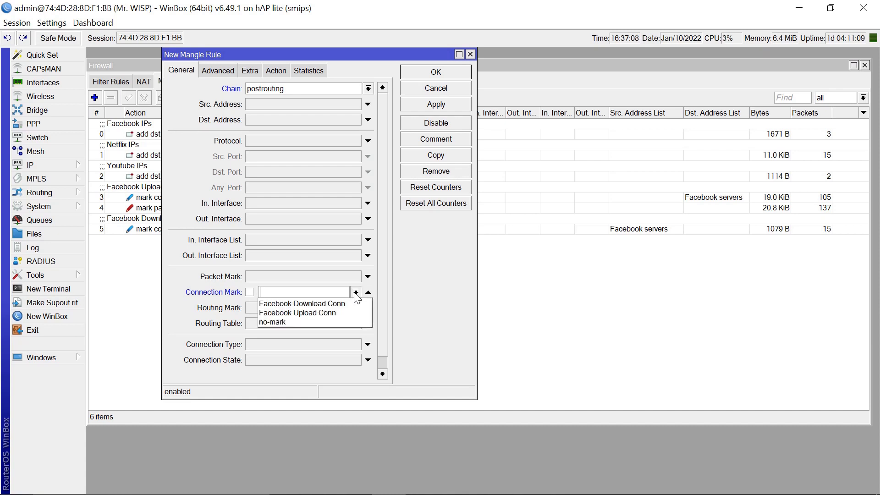
click(274, 305)
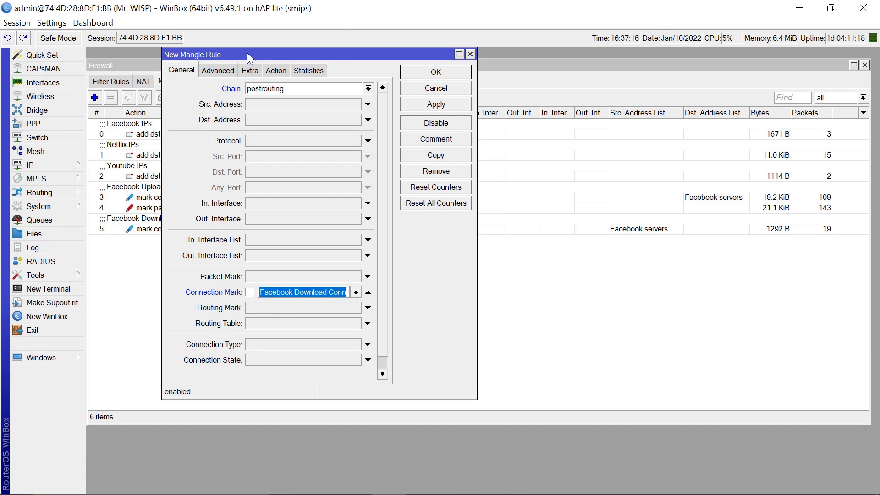
- Set the rule's action to mark packet with the new packet mark "Facebook Download Packets", disable passthrough and save the rule
click(276, 71)
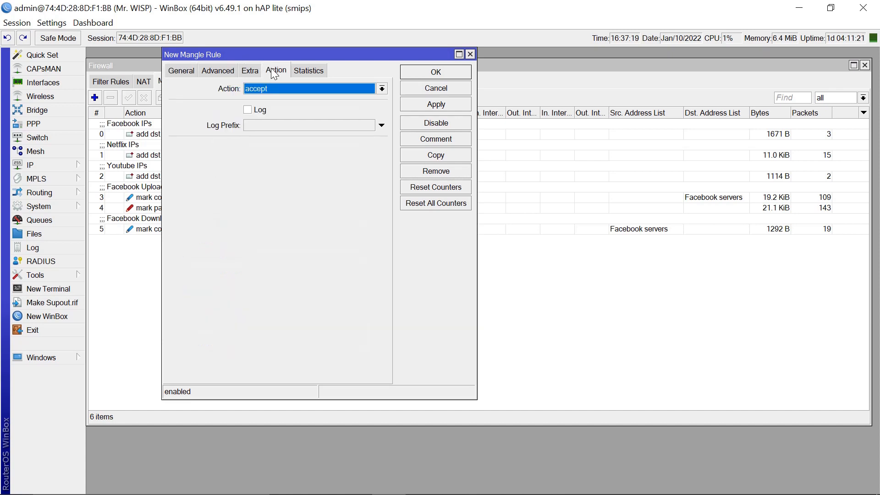
click(382, 90)
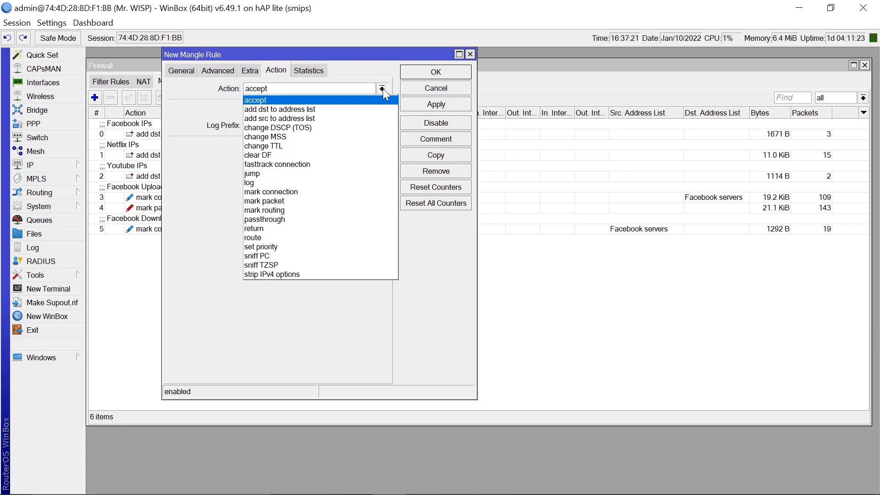
click(288, 204)
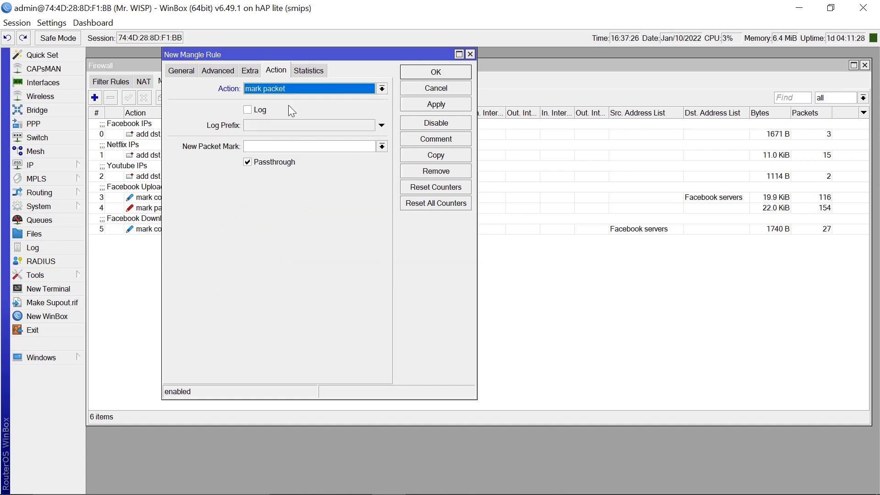
click(283, 147)
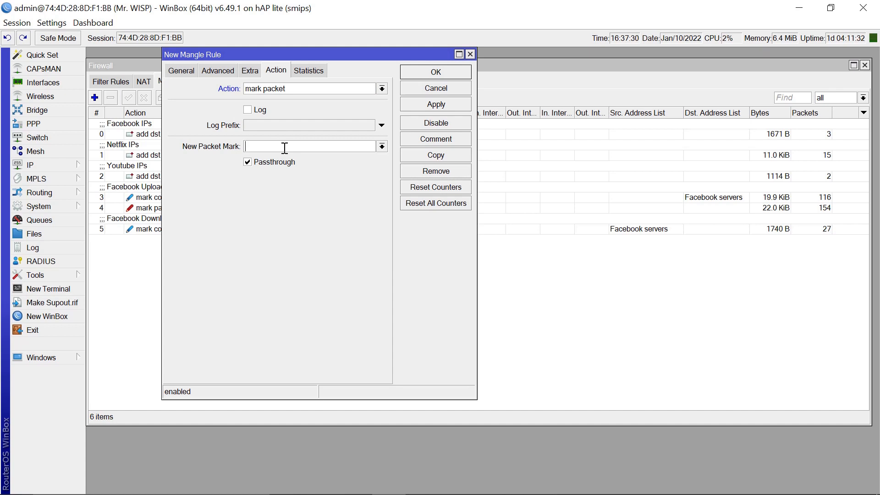
text(Facebook )
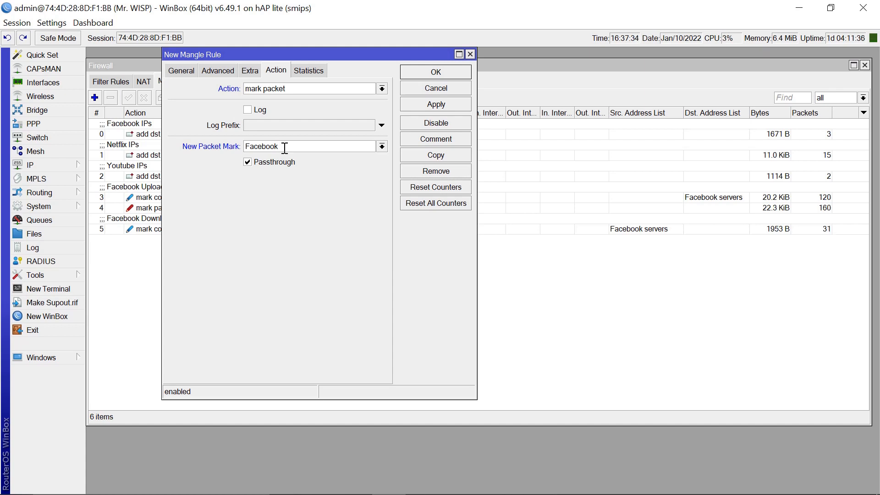
text(Download Packets)
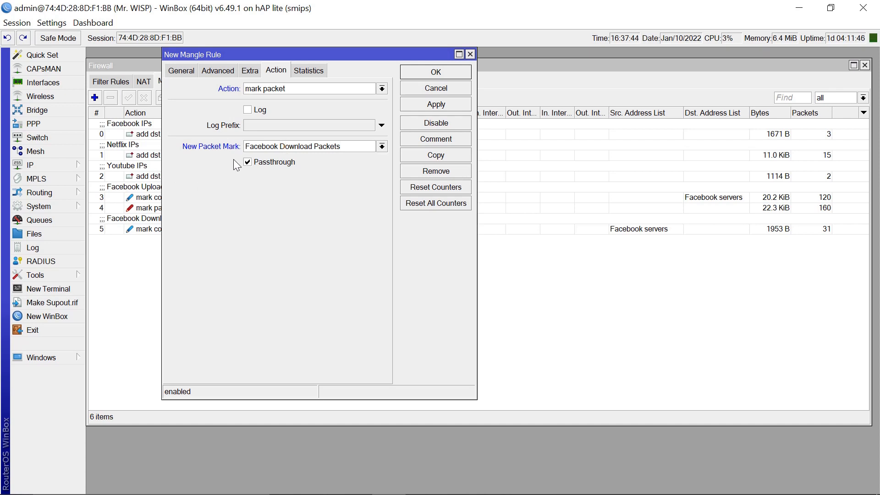
click(248, 162)
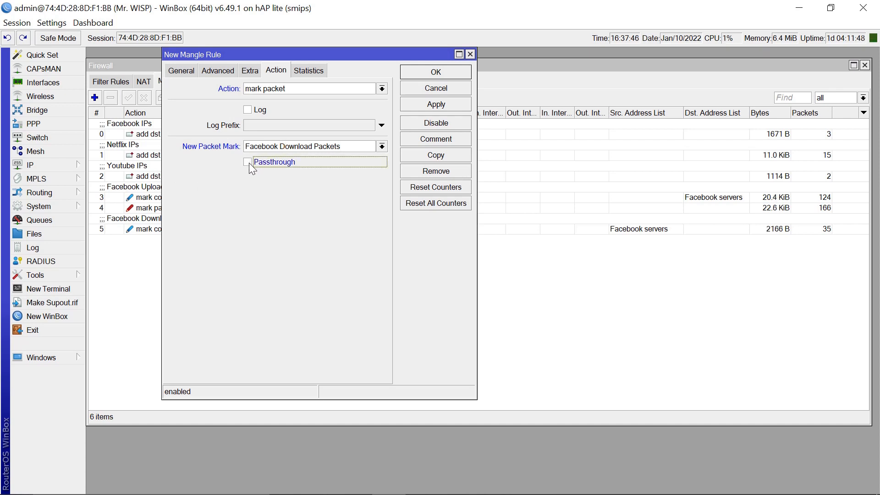
click(444, 104)
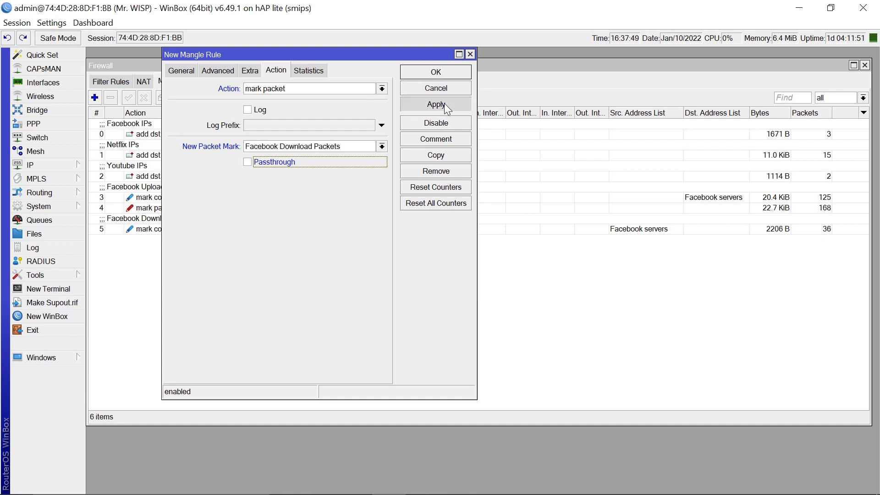
click(433, 72)
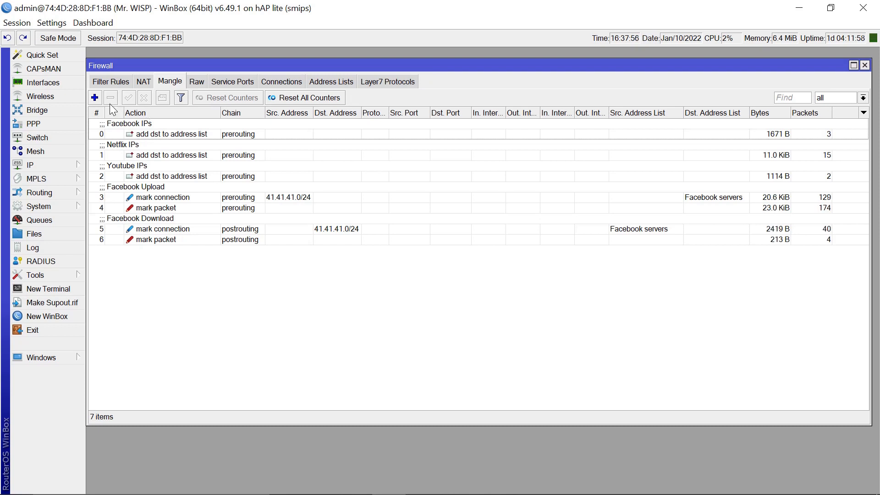
- Start a new mangle rule on the prerouting chain with source address 41.41.41.0/24 and destination address list "Netflix servers"
click(94, 97)
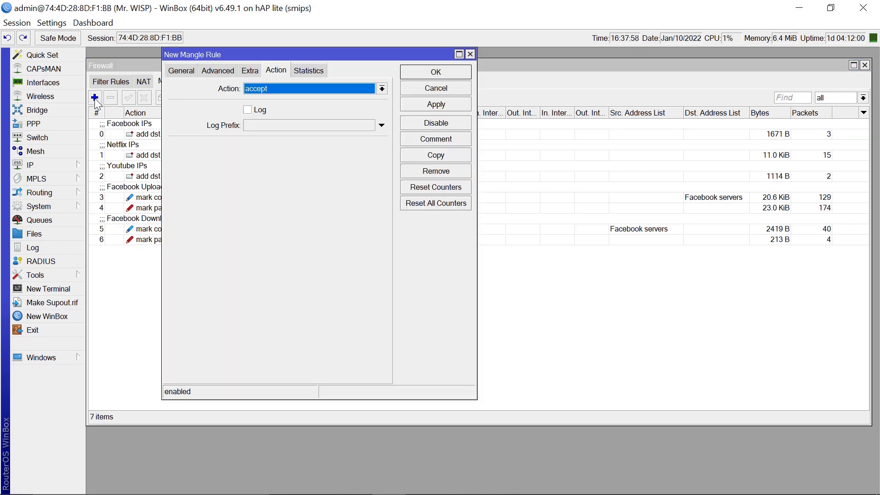
click(176, 74)
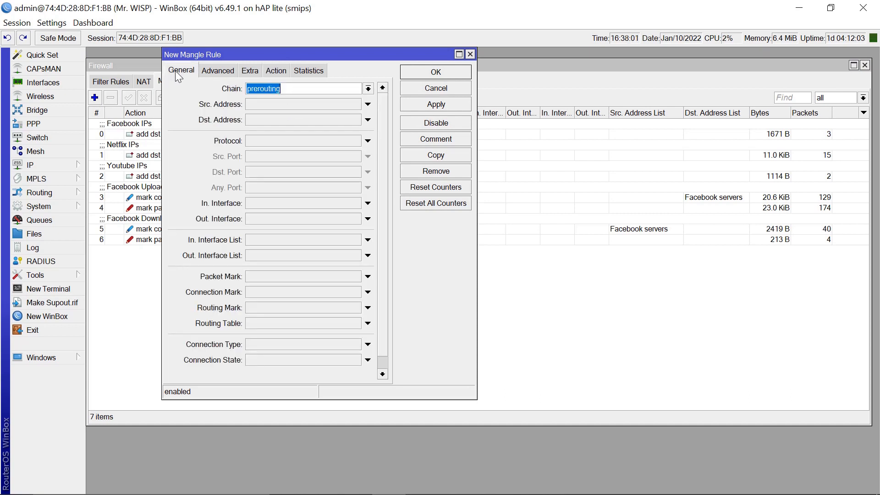
click(288, 103)
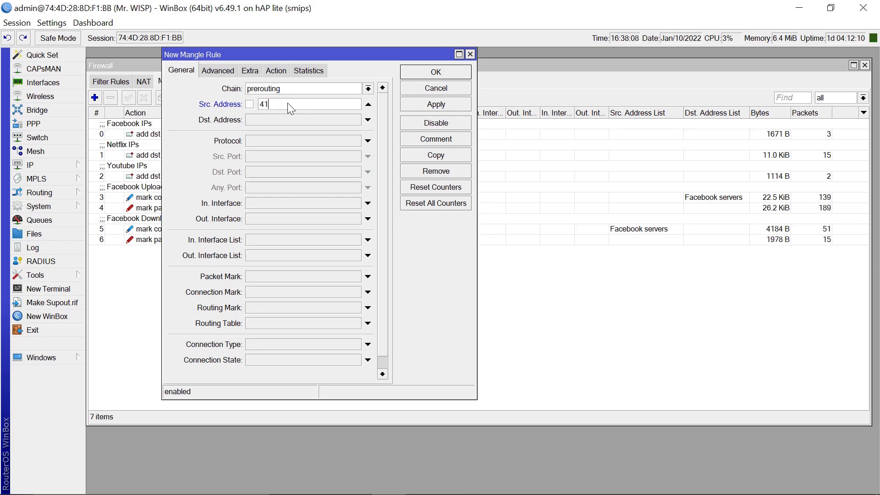
text(41.41.41.0/24)
click(218, 71)
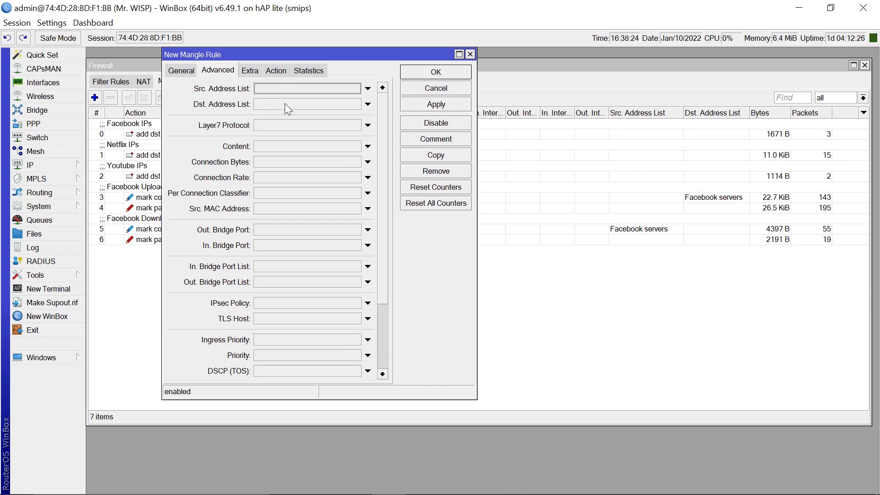
click(367, 105)
click(356, 105)
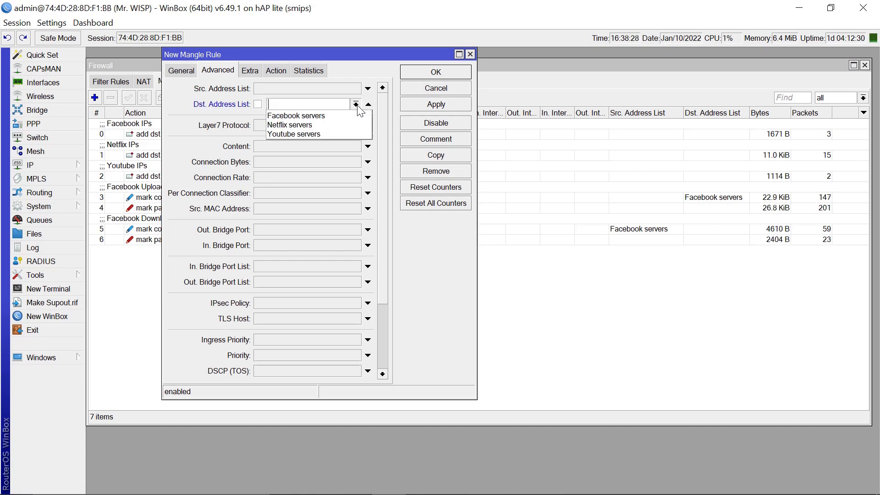
click(282, 121)
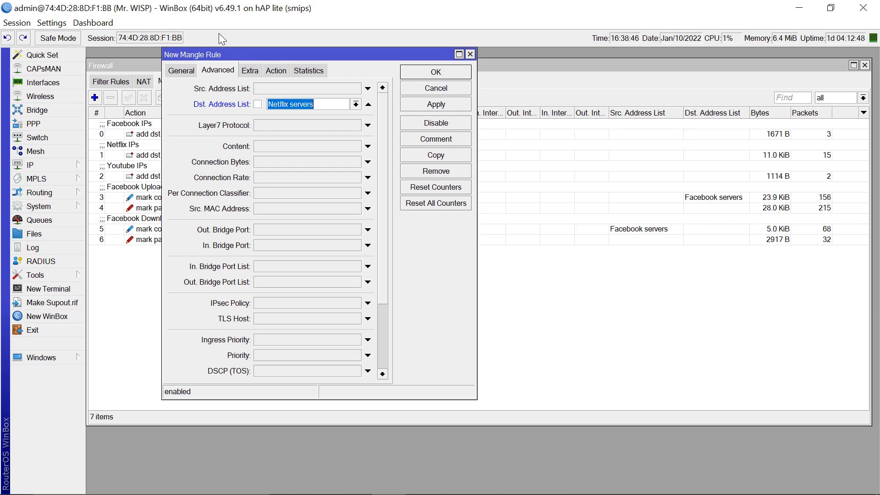
- Set the rule's action to mark connection with the new connection mark "Netflix Upload Conn"
click(277, 70)
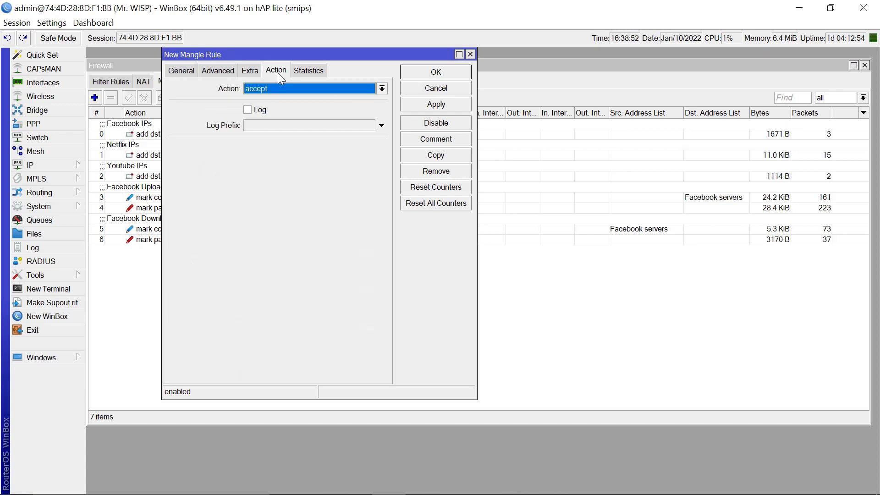
click(382, 89)
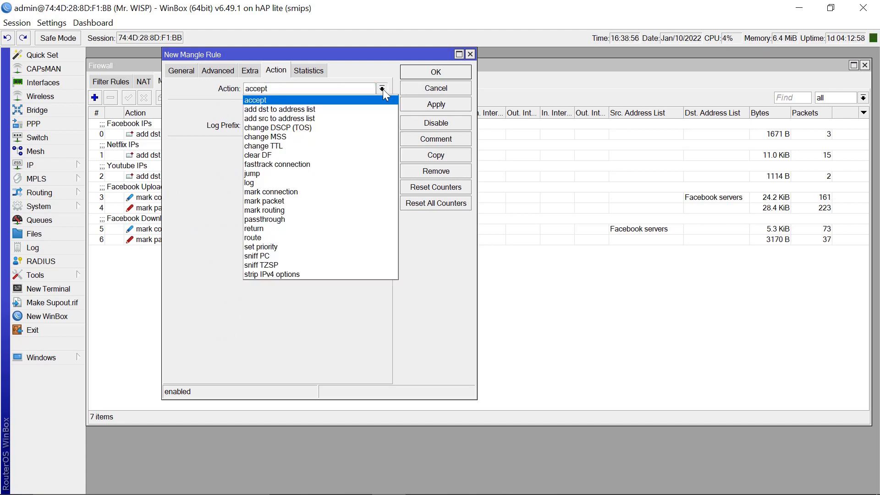
click(304, 190)
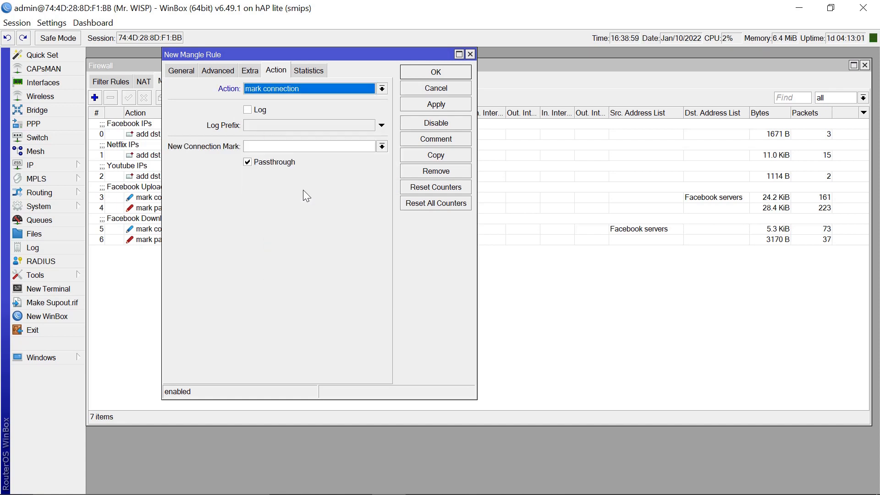
click(260, 147)
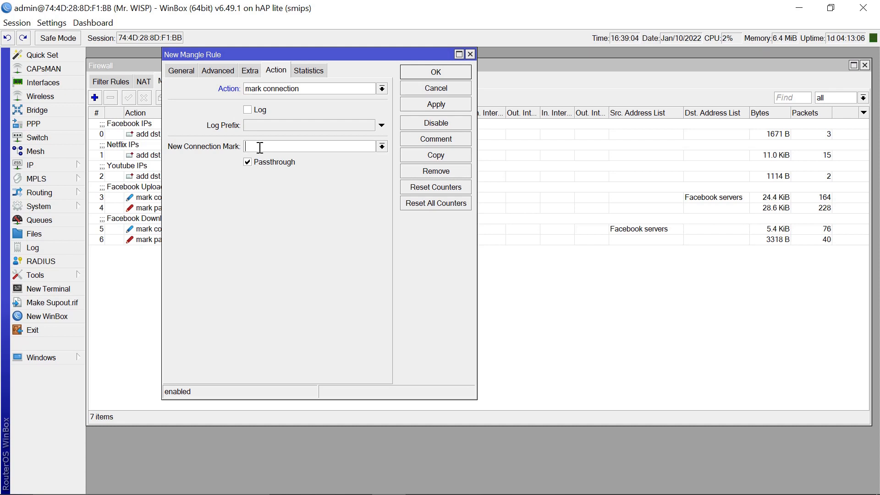
text(Netflix Upload )
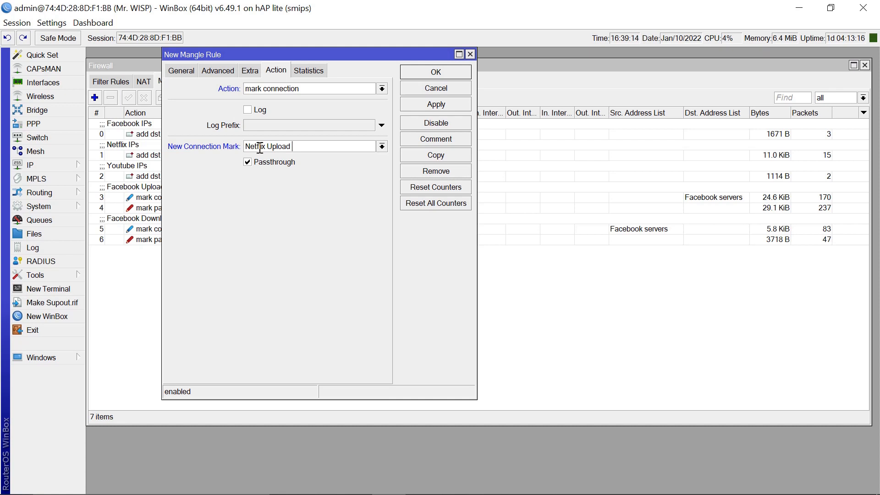
text(Conn)
- Add the comment "Netflix Upload" to the connection-marking rule and save it
click(440, 142)
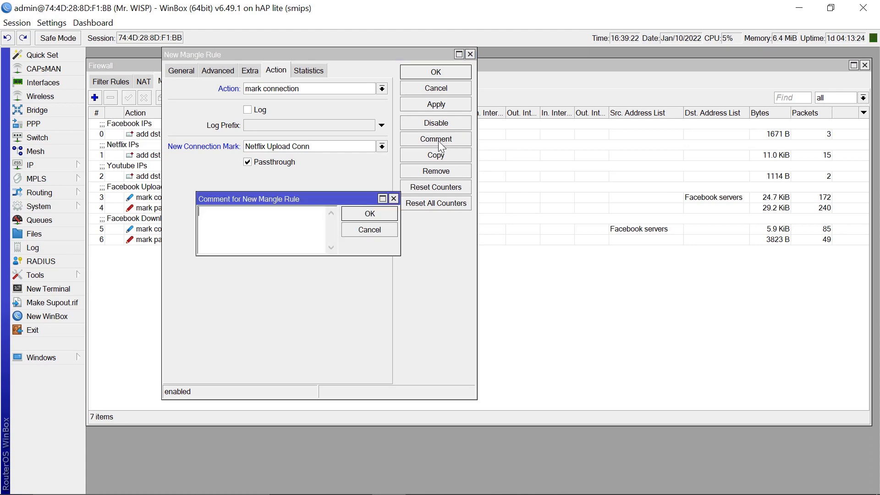
text(Netflix Upload)
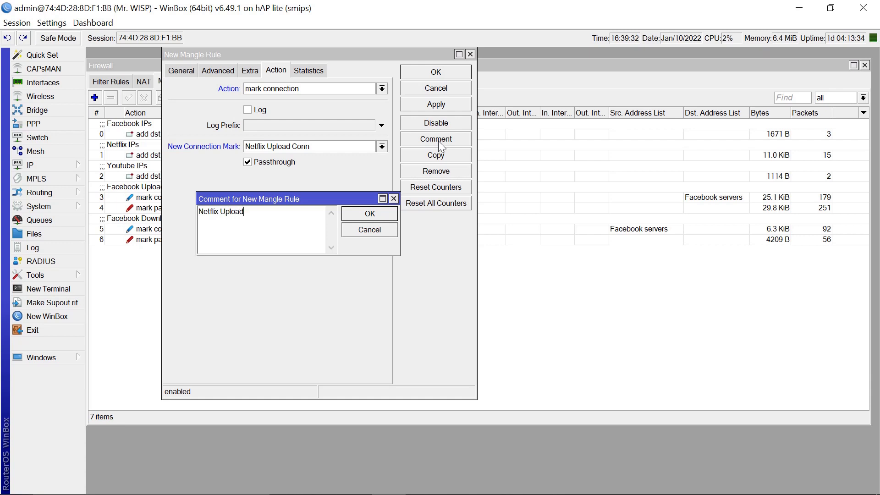
click(375, 214)
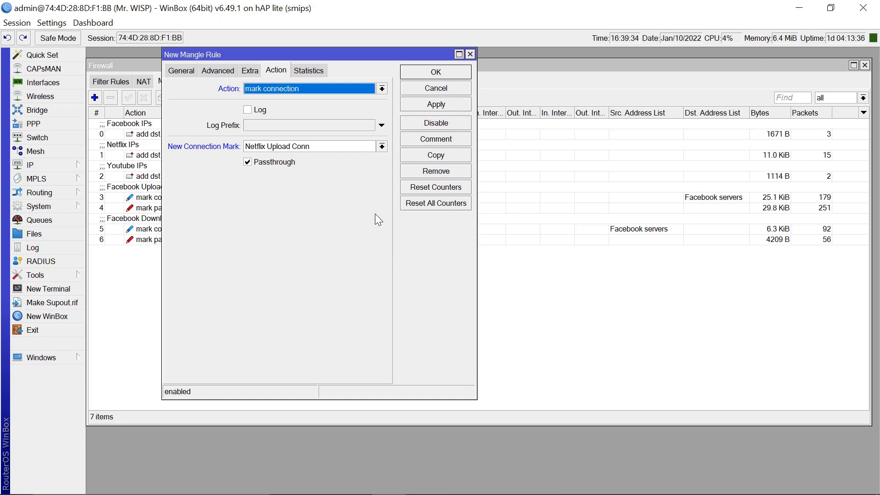
click(449, 71)
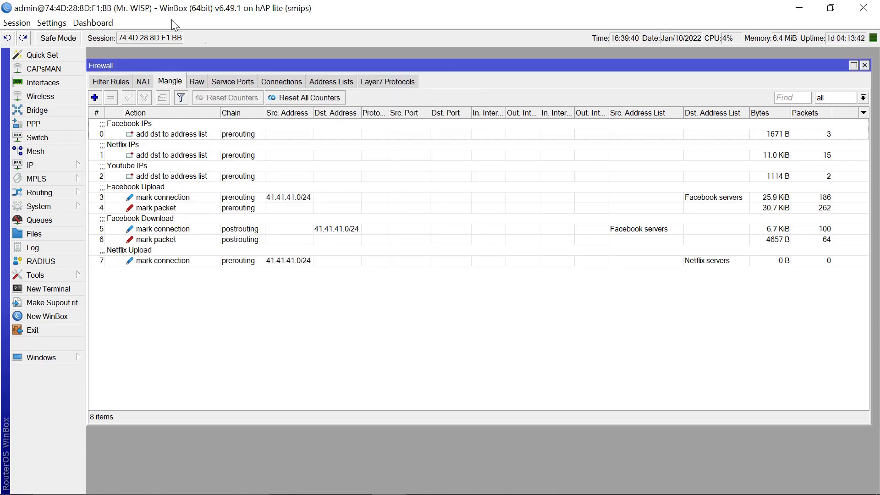
- Start another mangle rule on the prerouting chain that matches the connection mark "Netflix Upload Conn"
click(95, 98)
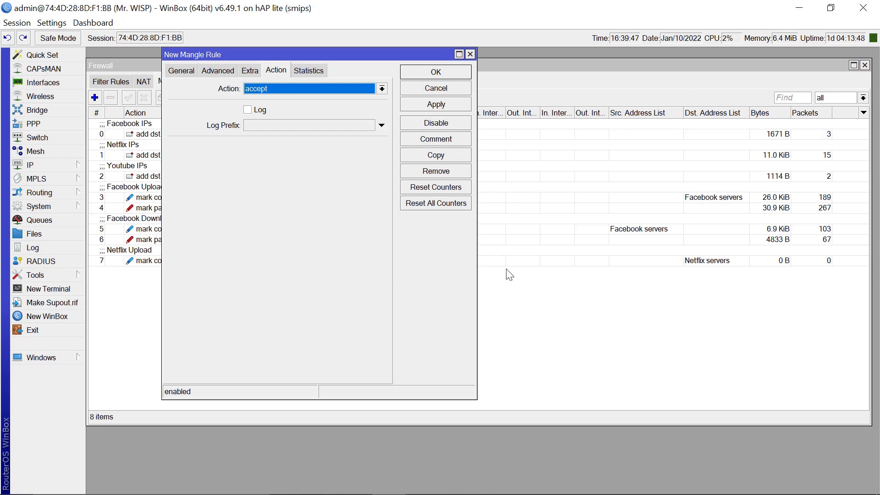
click(180, 71)
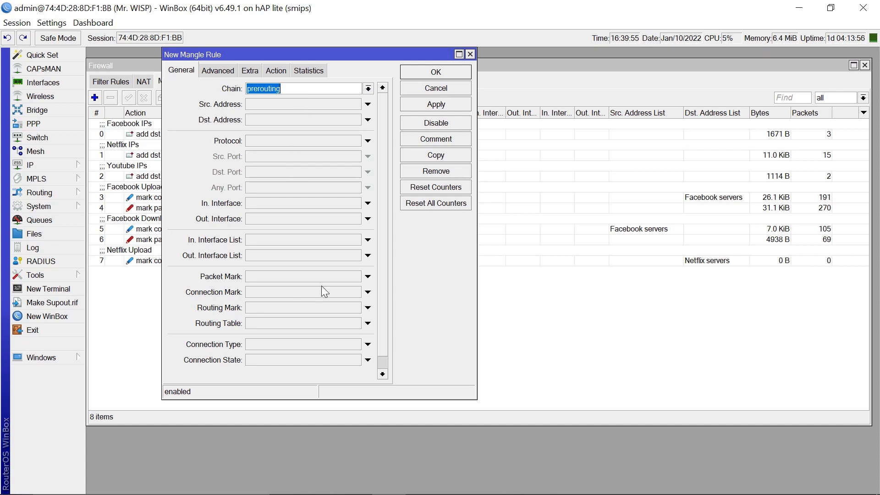
click(369, 293)
click(370, 293)
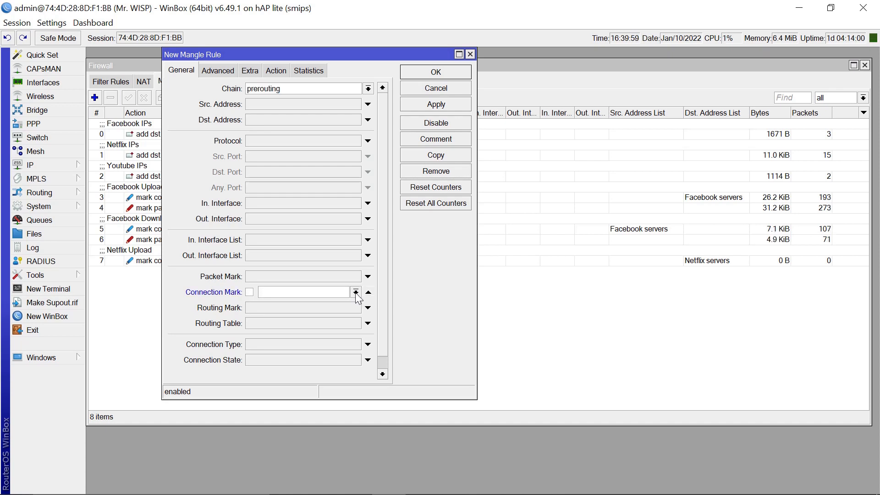
click(355, 293)
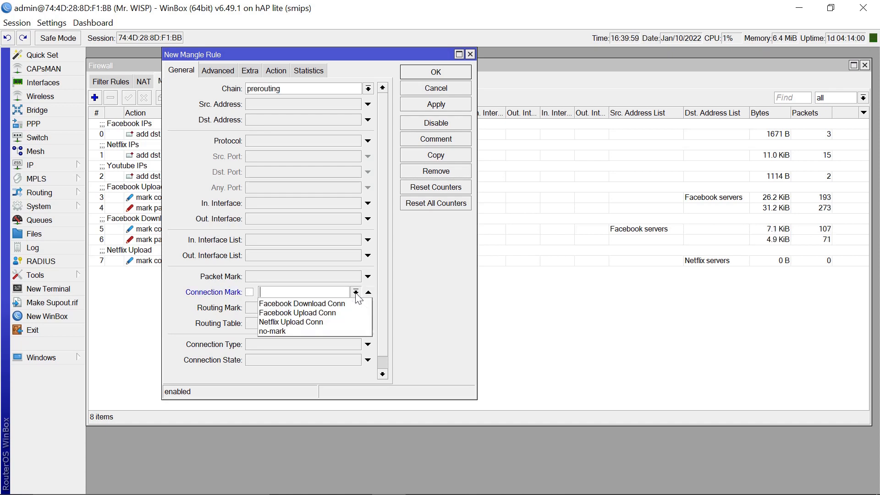
click(298, 322)
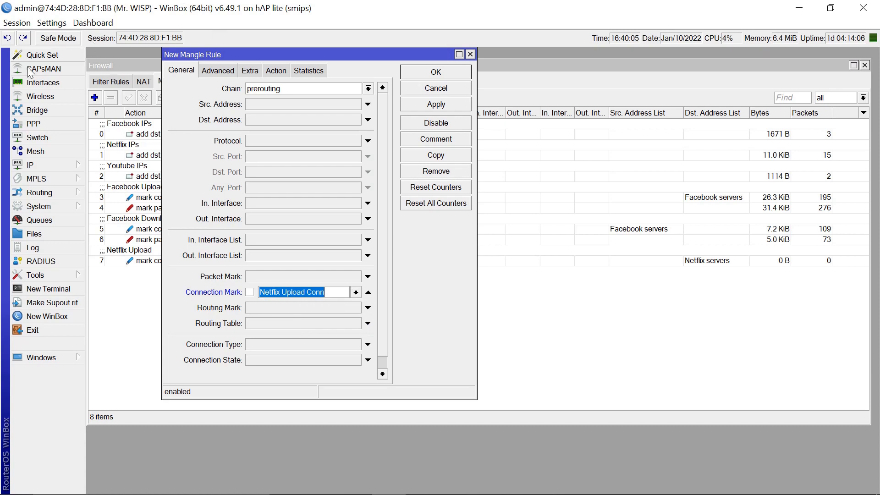
- Set the rule's action to mark packet with the new packet mark "Netflix Upload Packets", disable passthrough and save the rule
click(273, 71)
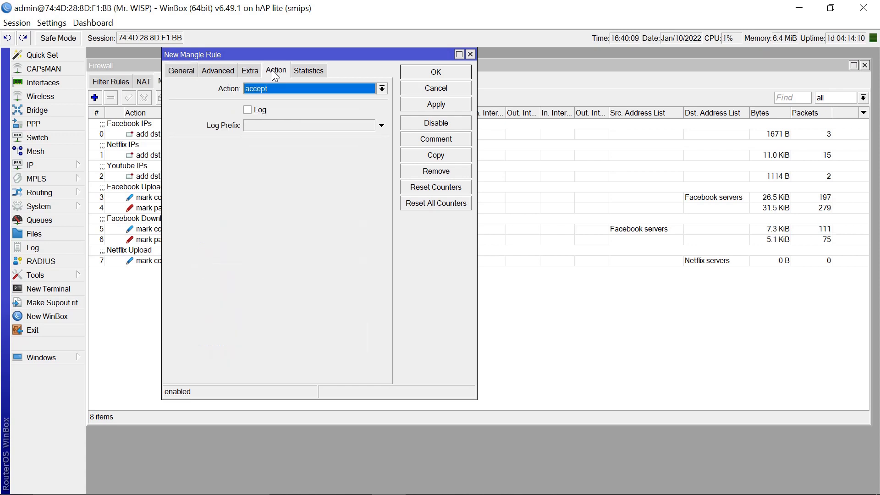
click(383, 88)
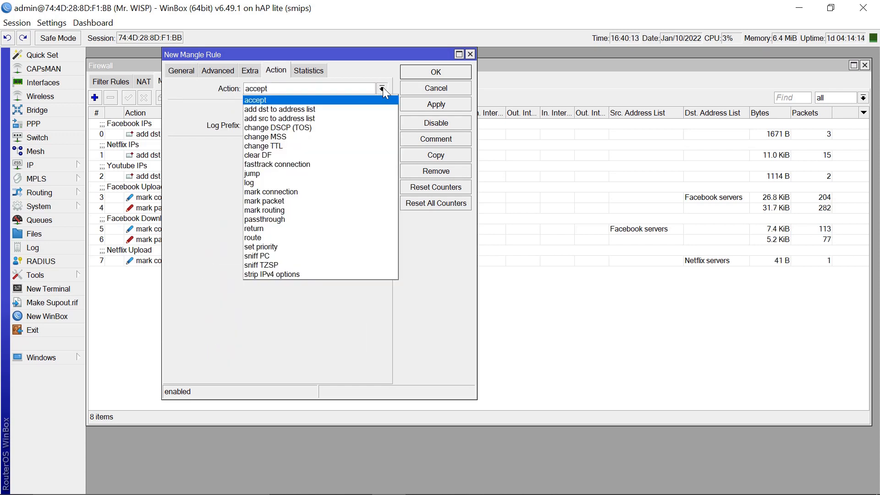
click(288, 201)
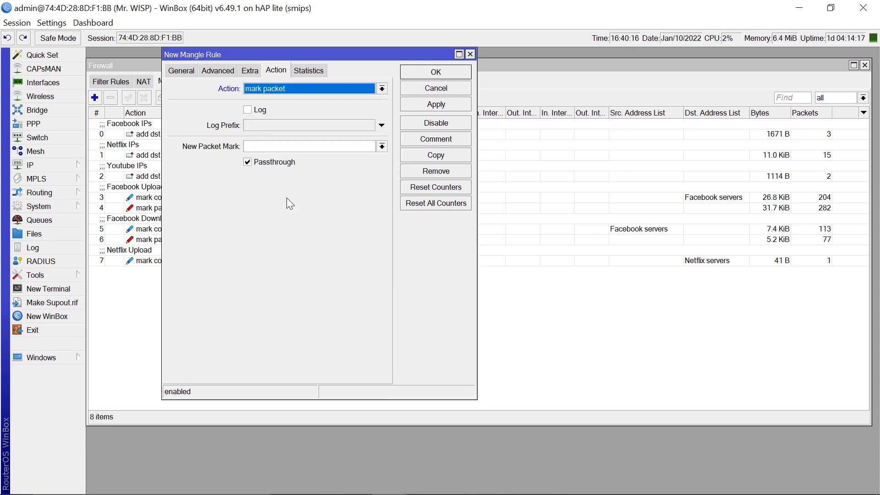
click(260, 147)
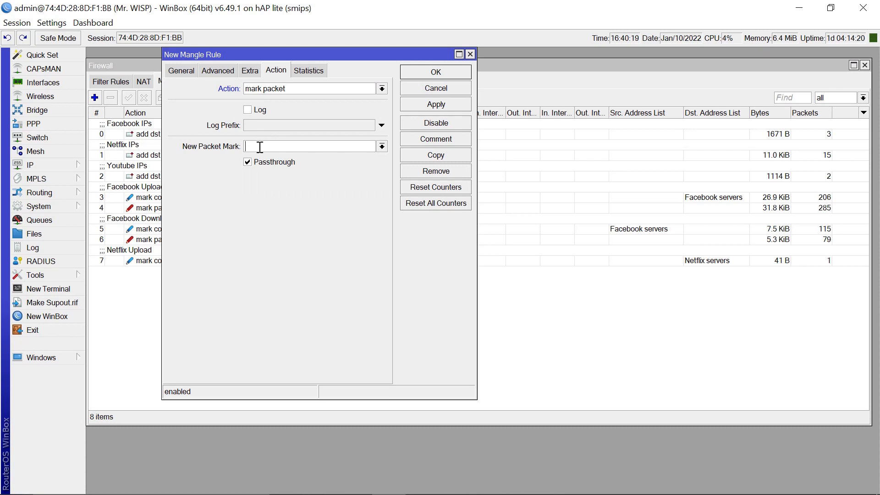
text(Netflix)
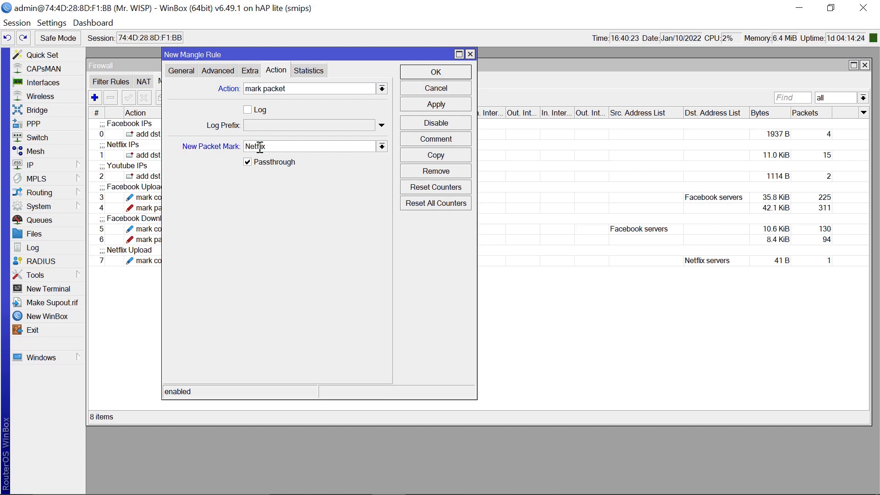
text( Upload Packets)
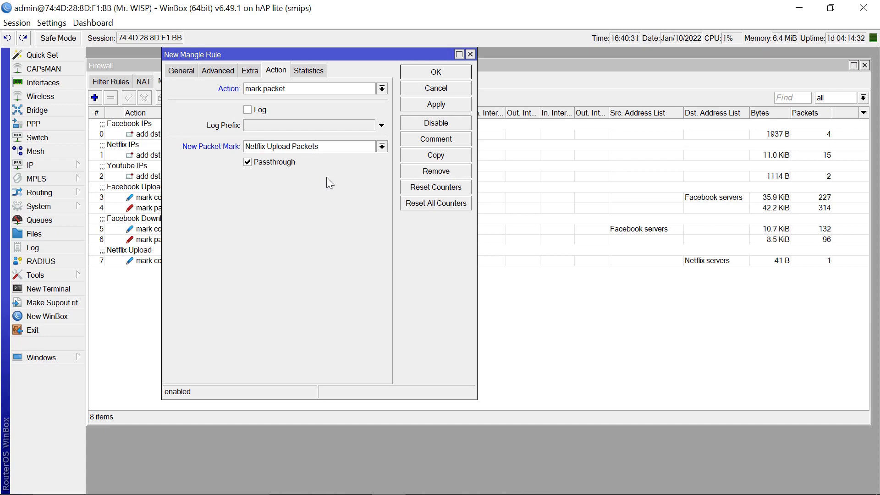
click(248, 163)
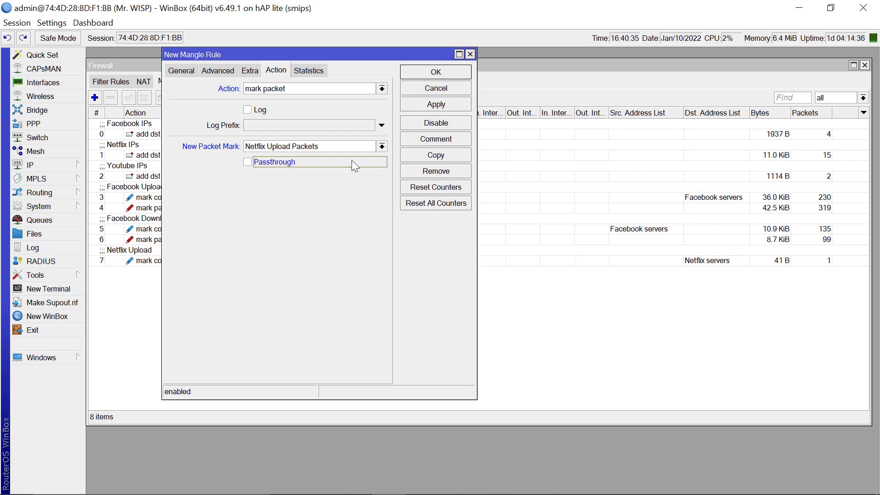
click(450, 106)
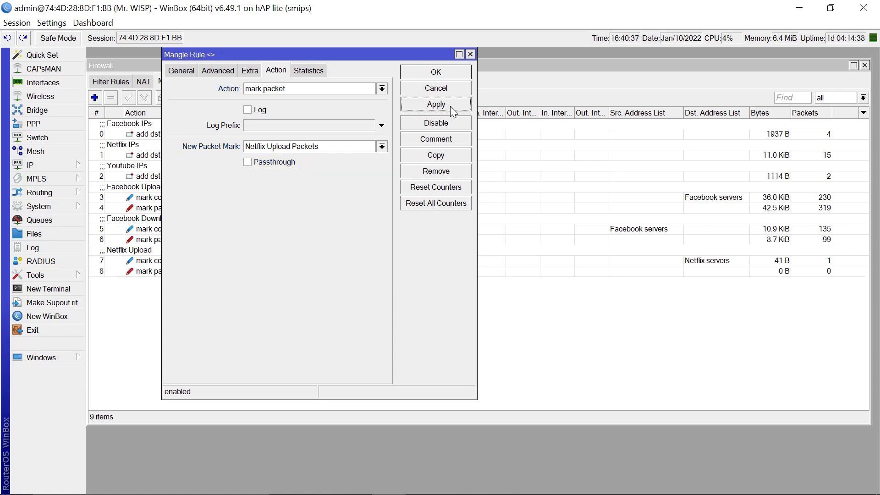
click(428, 73)
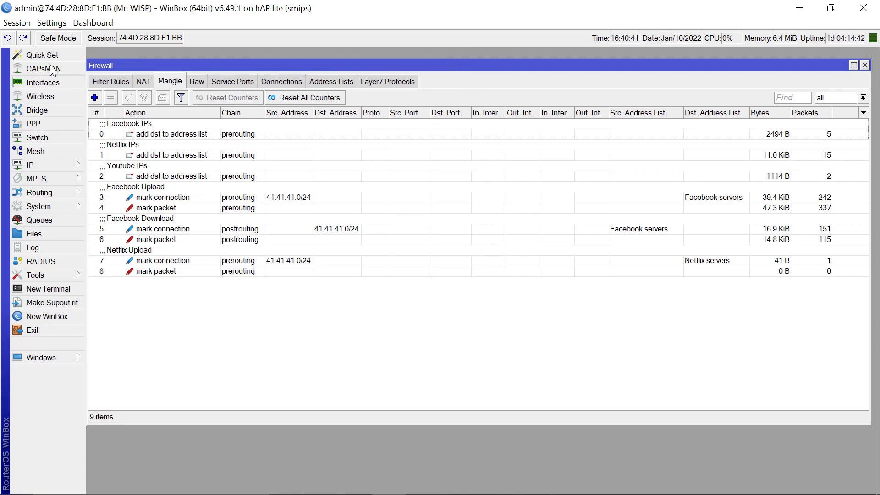
- Start a new mangle rule on the postrouting chain with destination address 41.41.41.0/24
click(95, 98)
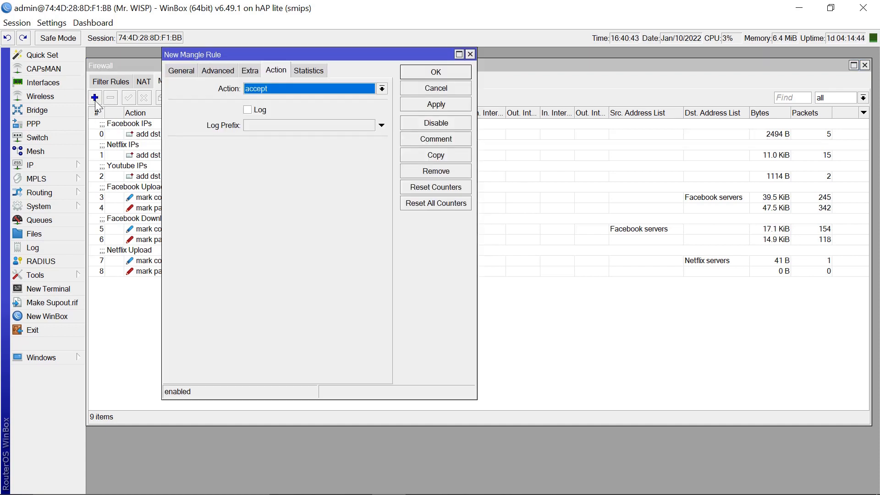
click(181, 71)
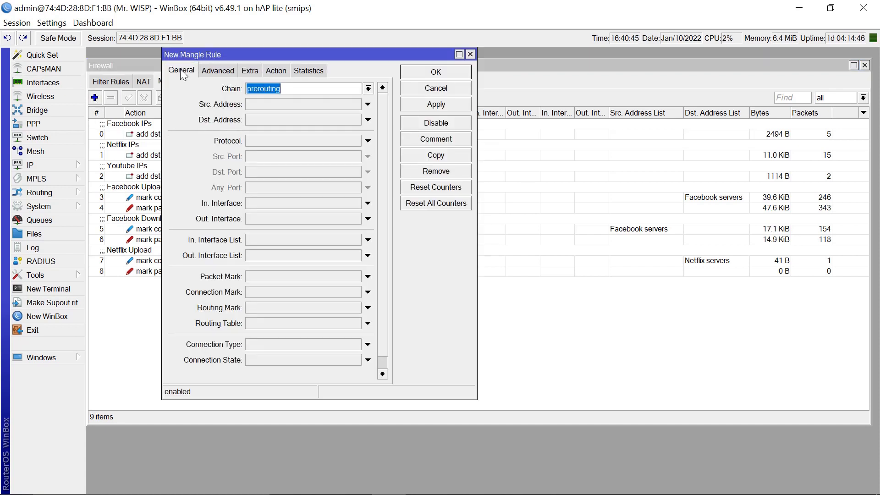
click(368, 90)
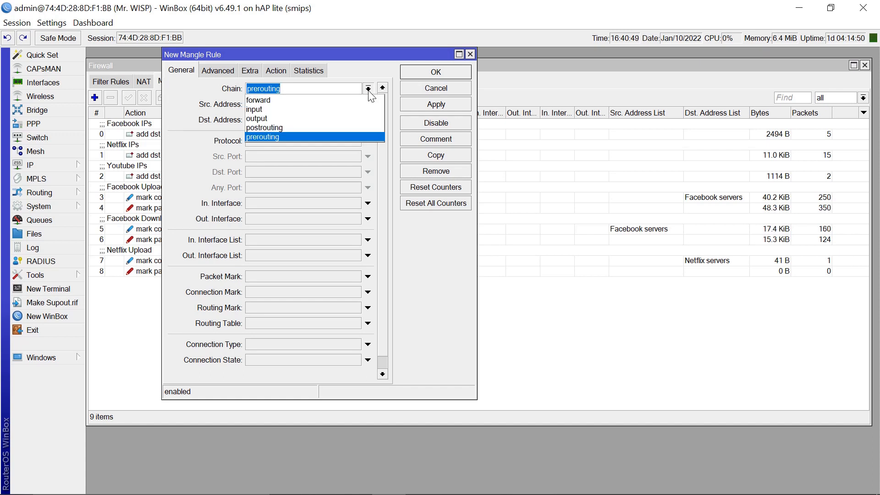
click(275, 127)
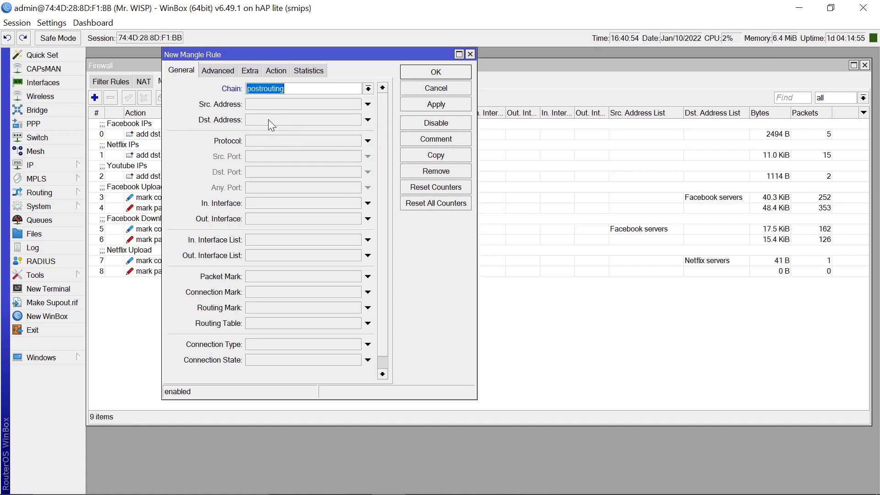
click(268, 120)
text(4)
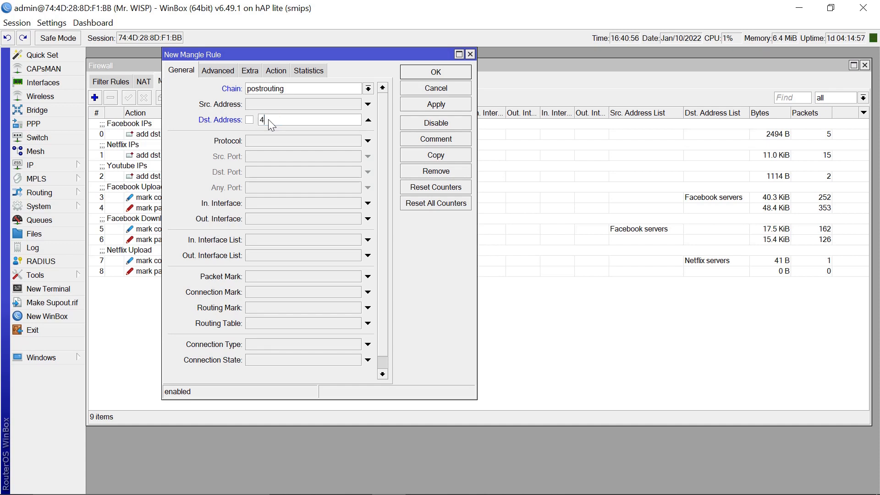
text(1.41.41.0/24)
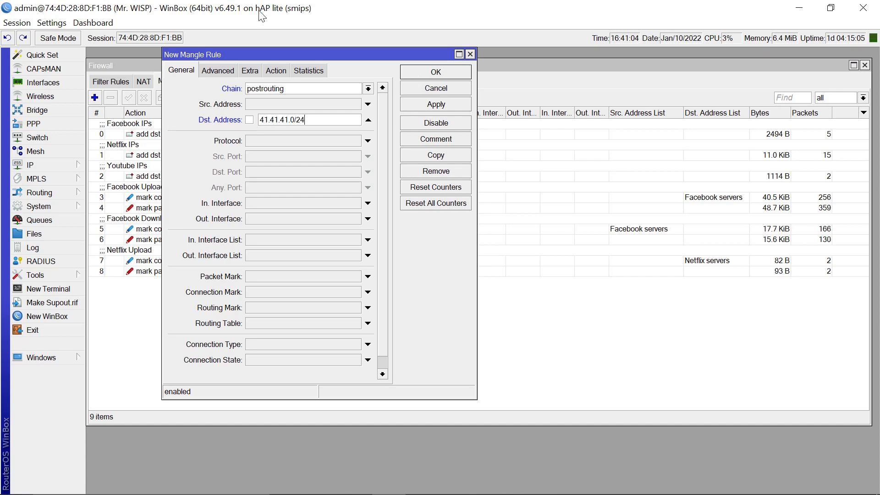
- Match the new postrouting rule to the source address list "Netflix servers"
click(218, 71)
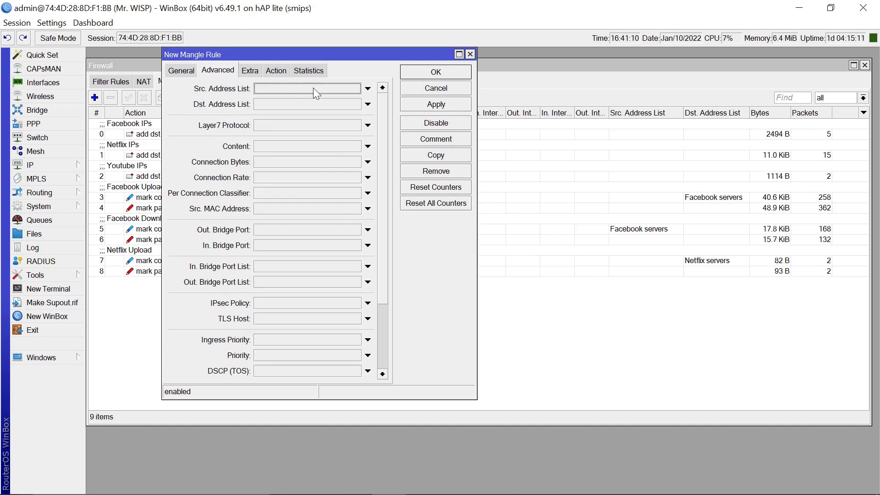
click(368, 89)
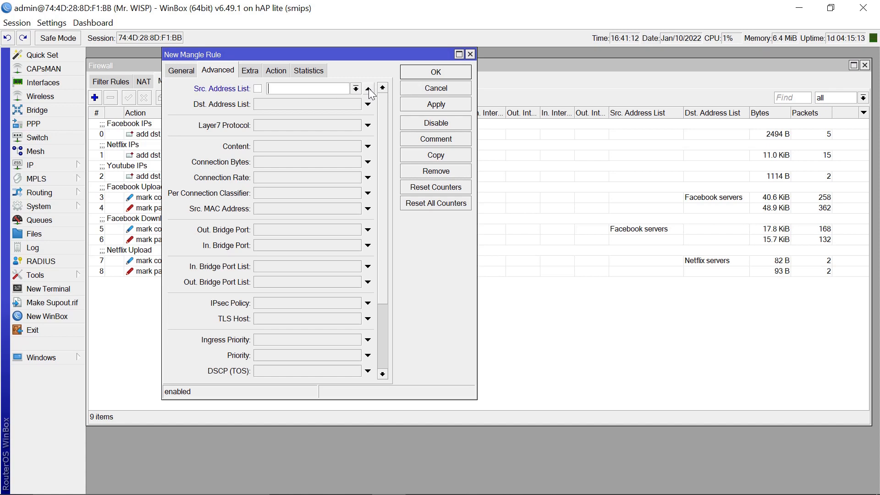
click(356, 88)
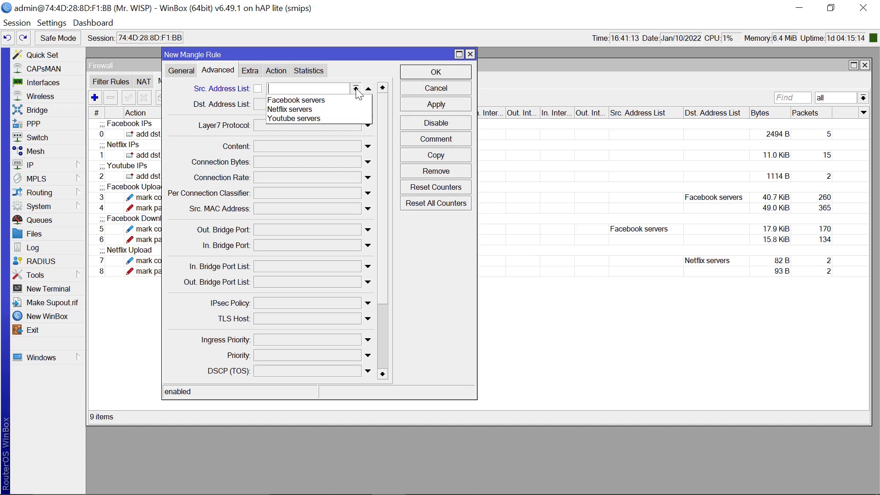
click(288, 110)
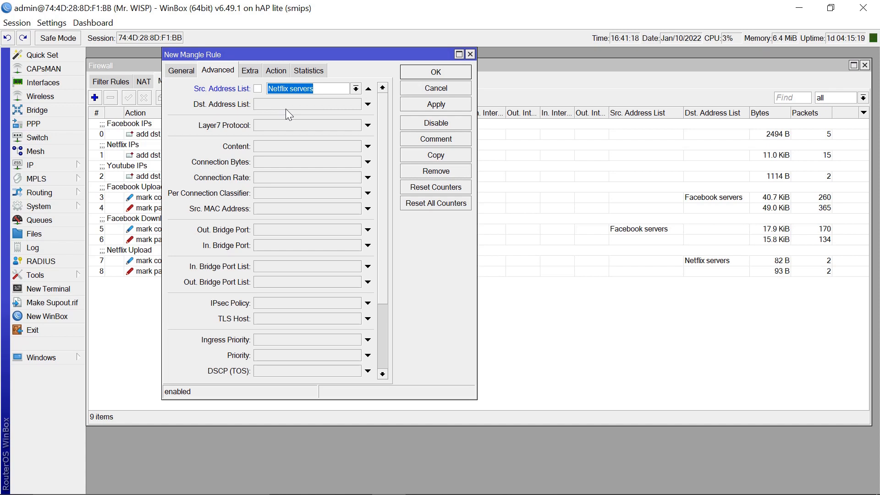
- Set the rule's action to mark connection with the new connection mark "Netflix Download Conn"
click(276, 71)
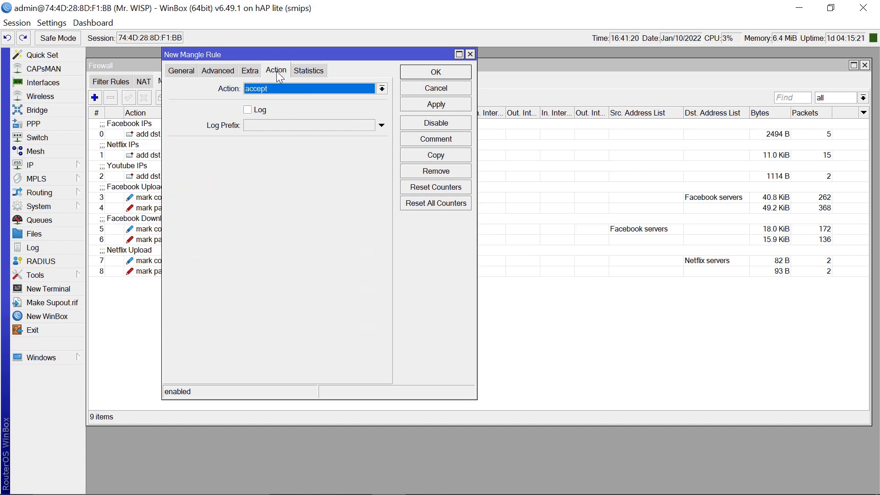
click(382, 89)
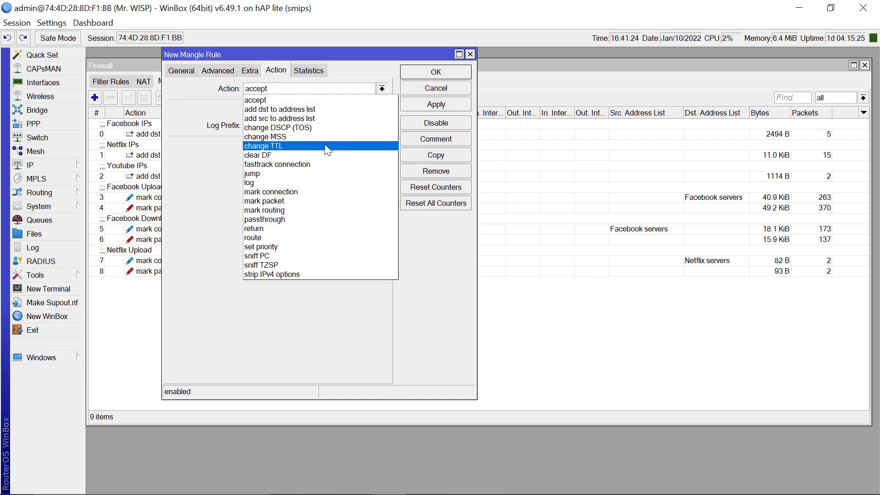
click(290, 191)
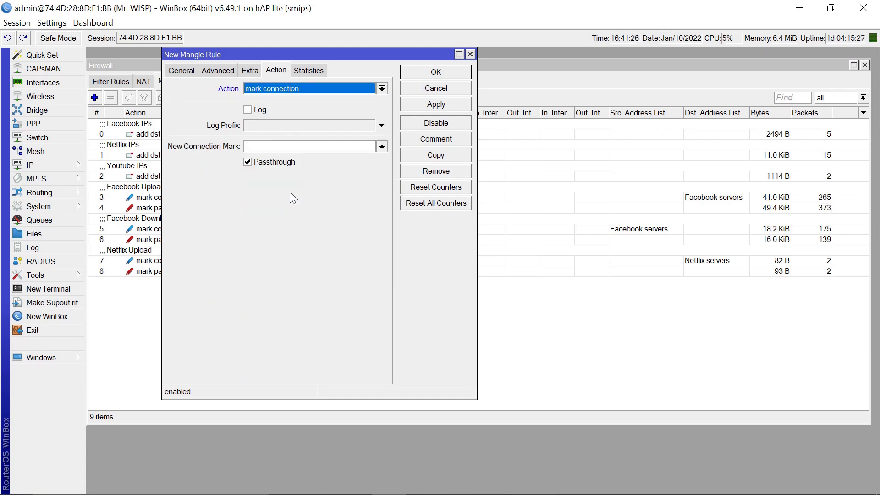
click(277, 146)
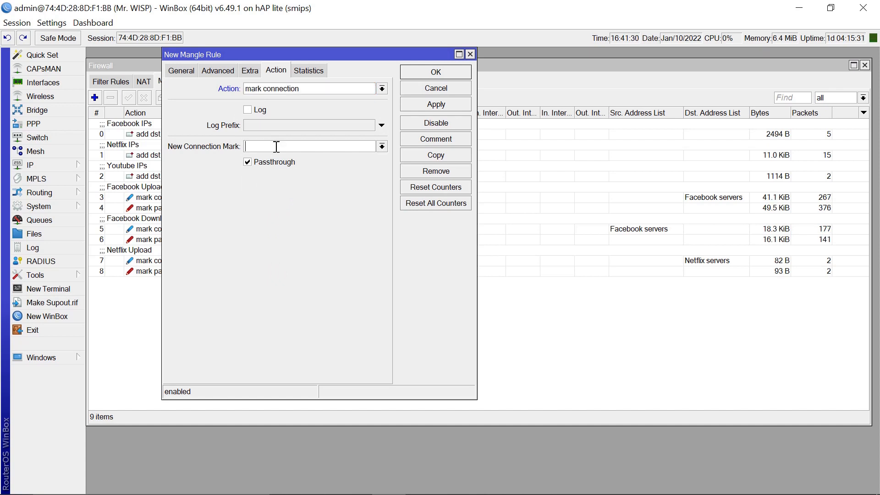
text(Netflix Download Conn)
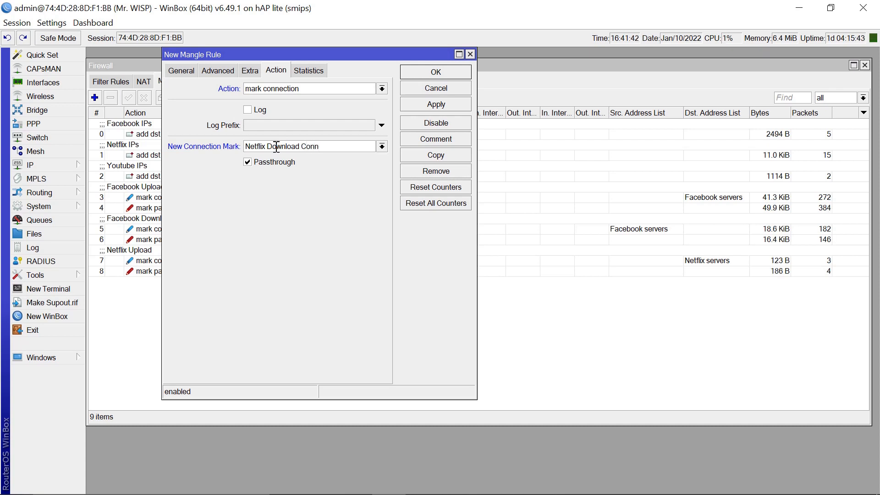
- Add the comment "Netflix Download" to the connection-marking rule and save it
click(436, 140)
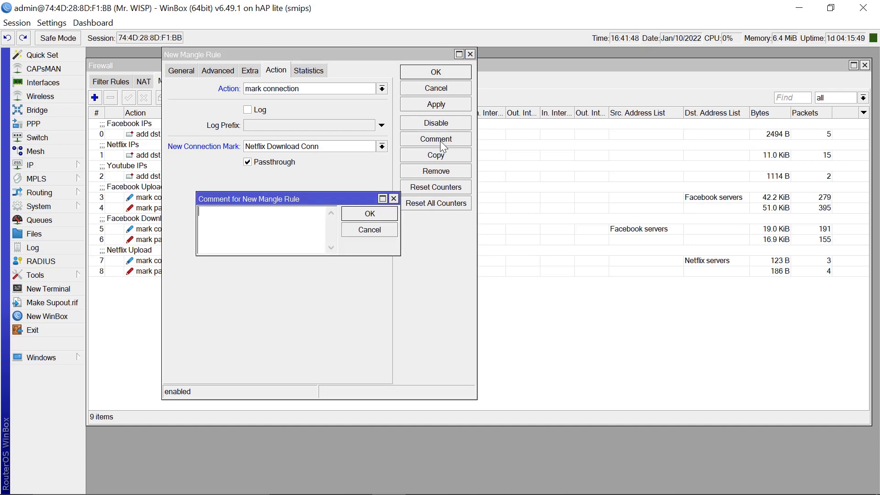
text(Netflix Download)
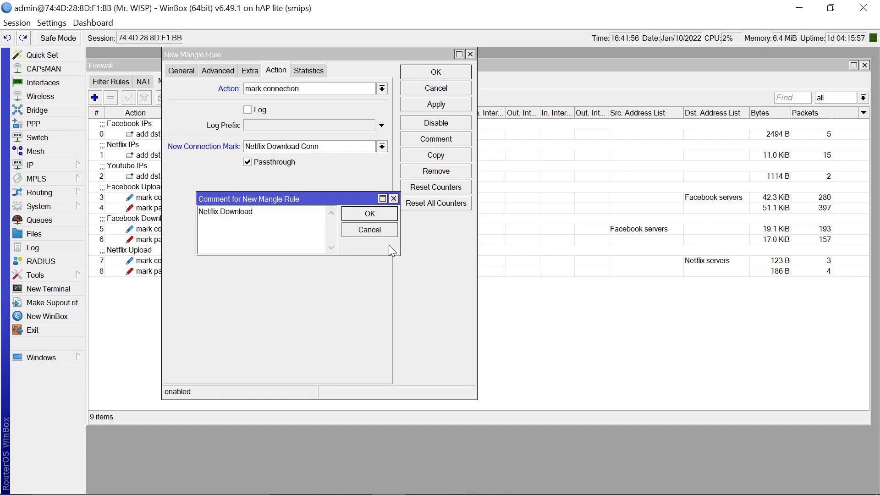
click(370, 214)
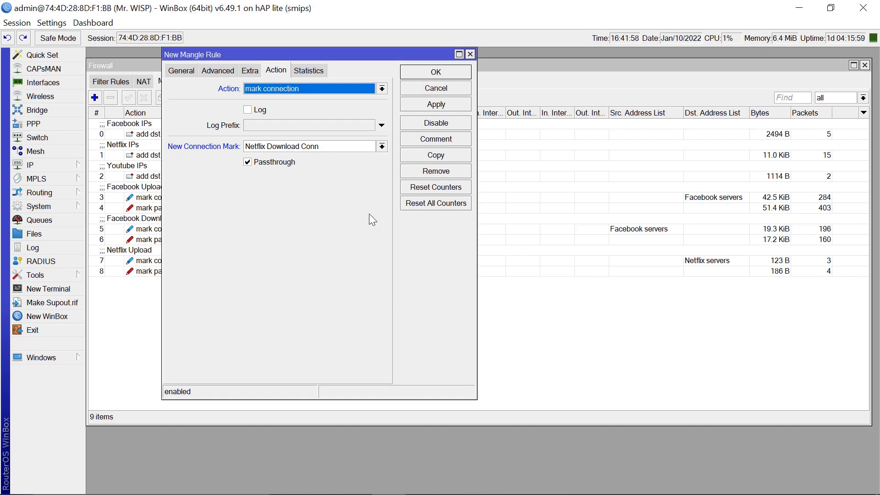
click(439, 73)
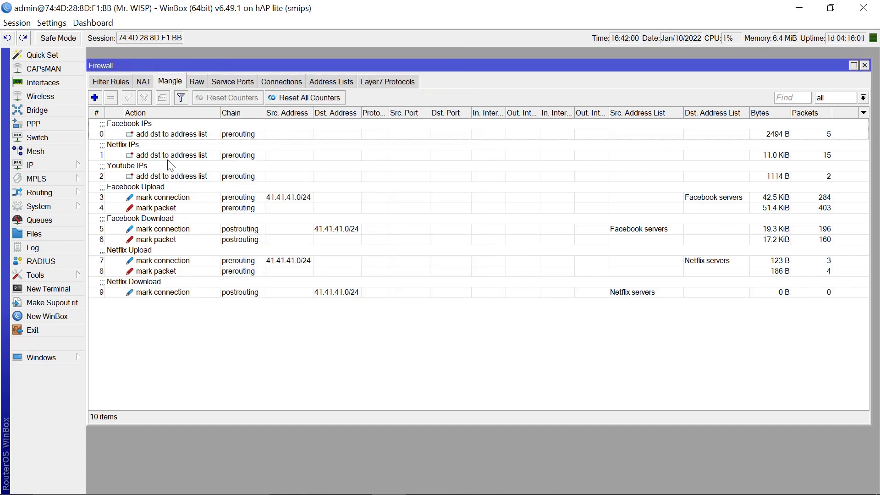
- Start another mangle rule on the postrouting chain that matches the connection mark "Netflix Download Conn"
click(95, 97)
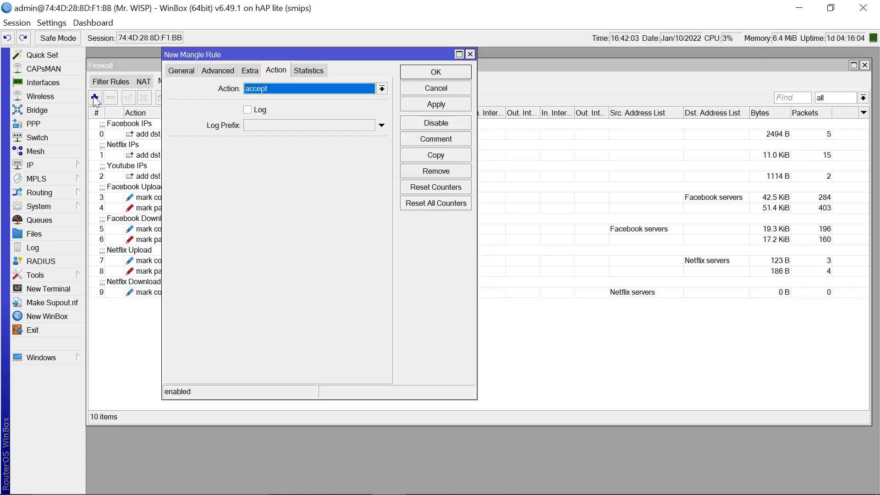
click(177, 69)
click(368, 89)
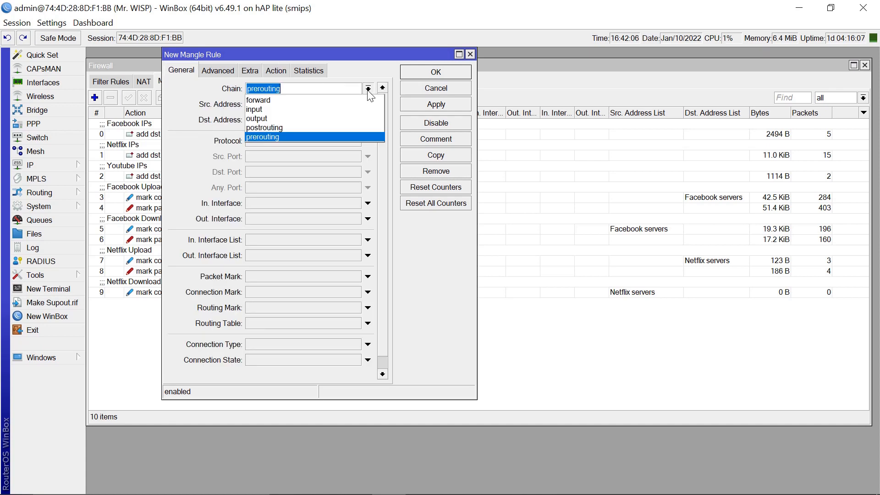
click(283, 130)
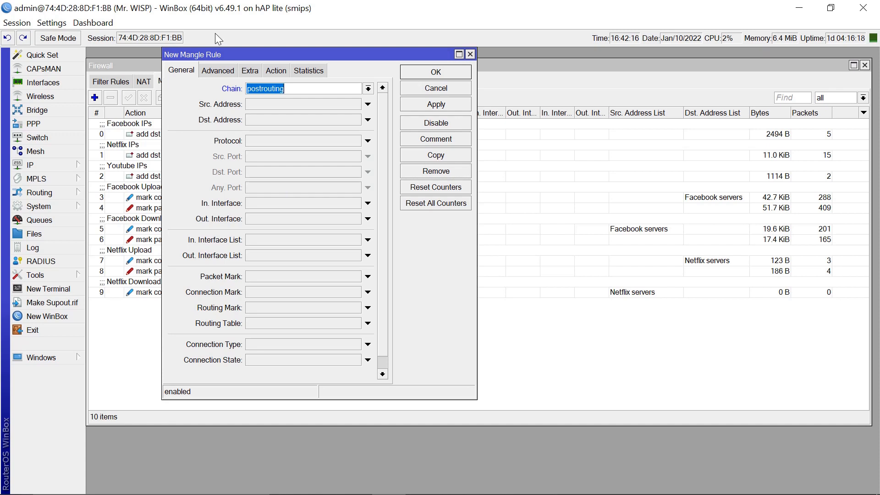
click(368, 292)
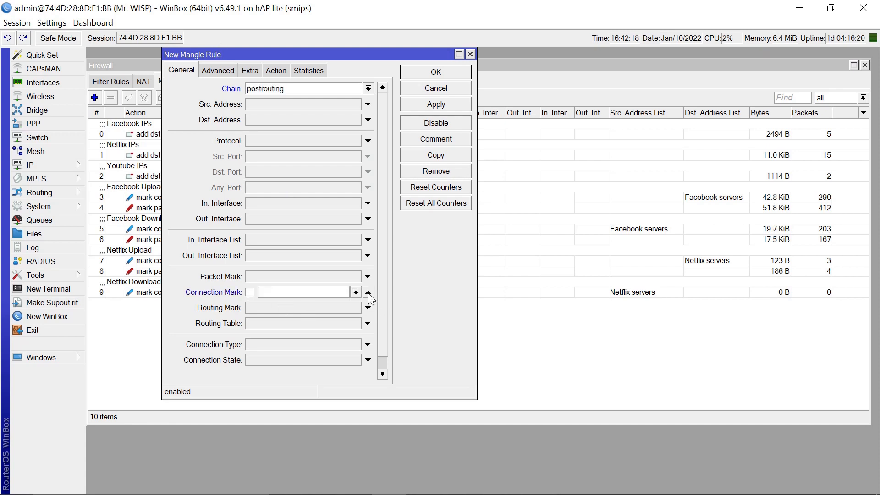
click(356, 293)
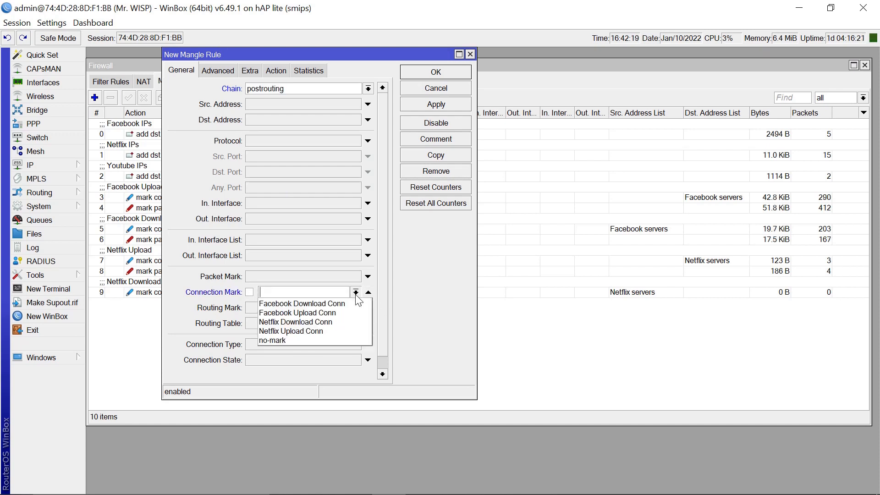
click(313, 323)
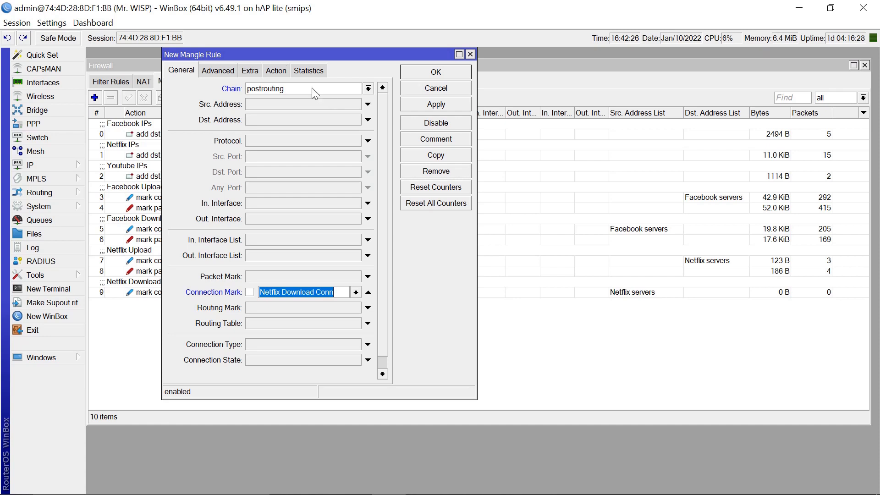
- Set the rule's action to mark packet with the new packet mark "Netflix Download Packets", disable passthrough and save the rule
click(276, 74)
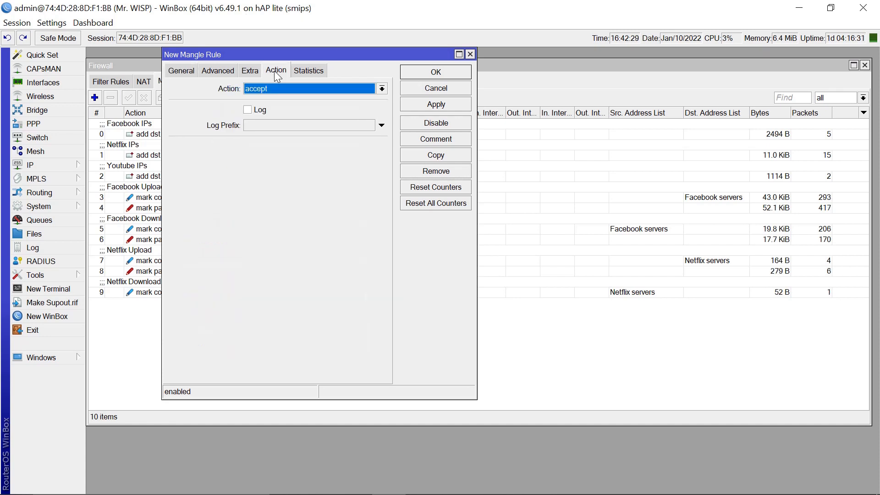
click(382, 89)
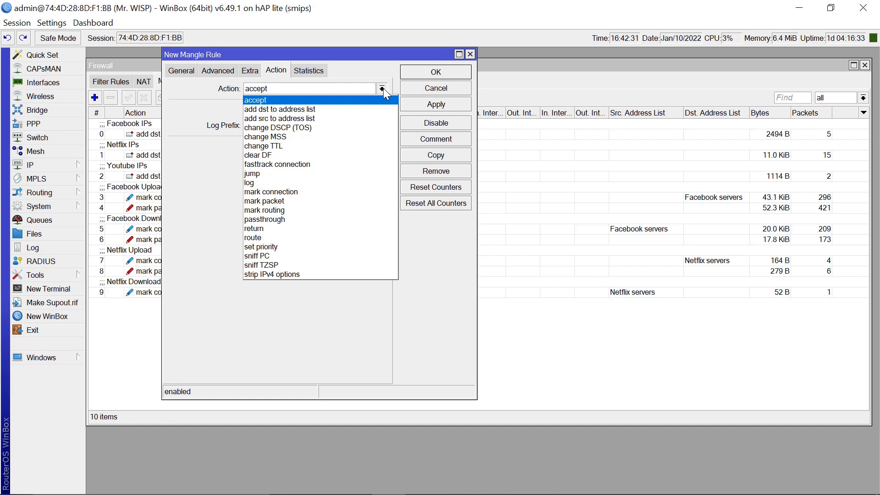
click(274, 201)
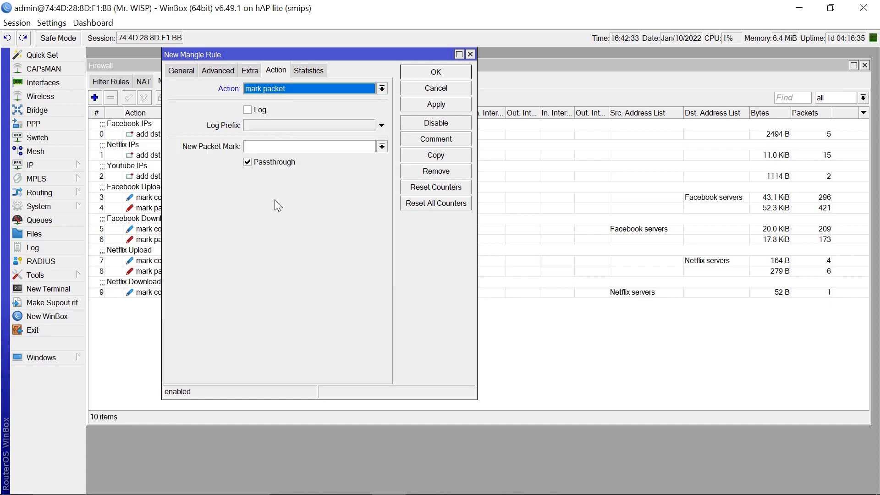
click(273, 146)
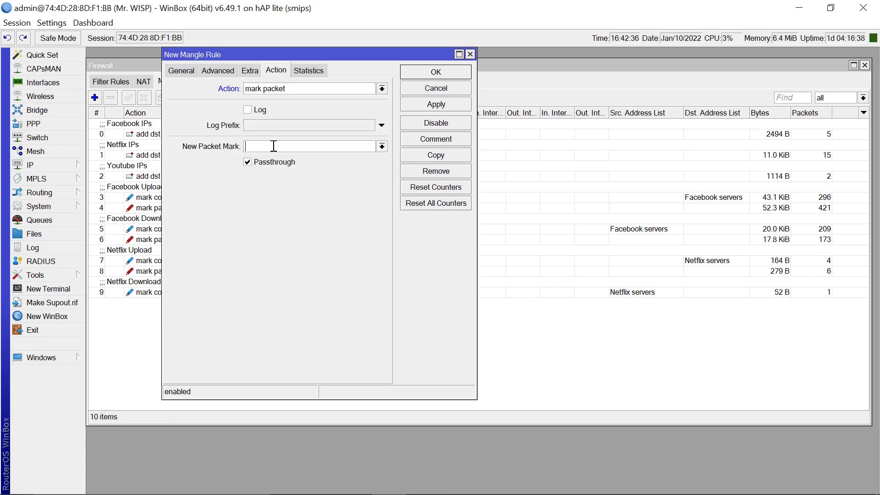
text(Netflix Download)
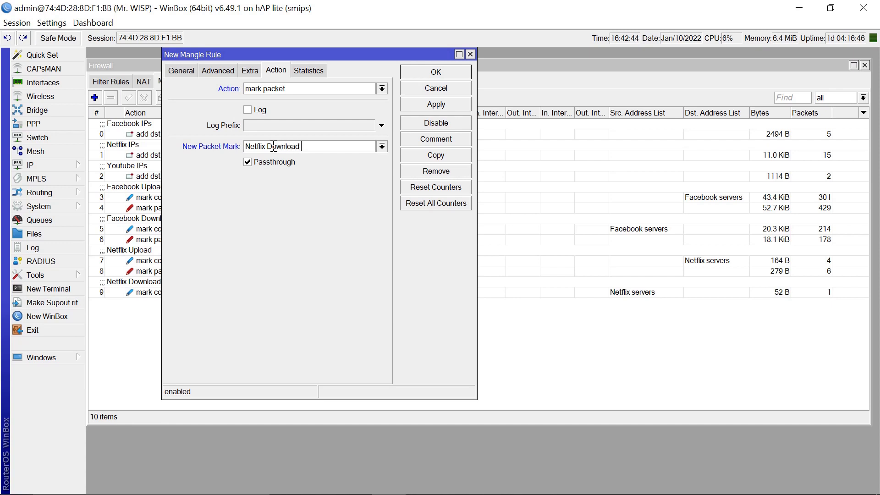
text( Packets)
click(250, 161)
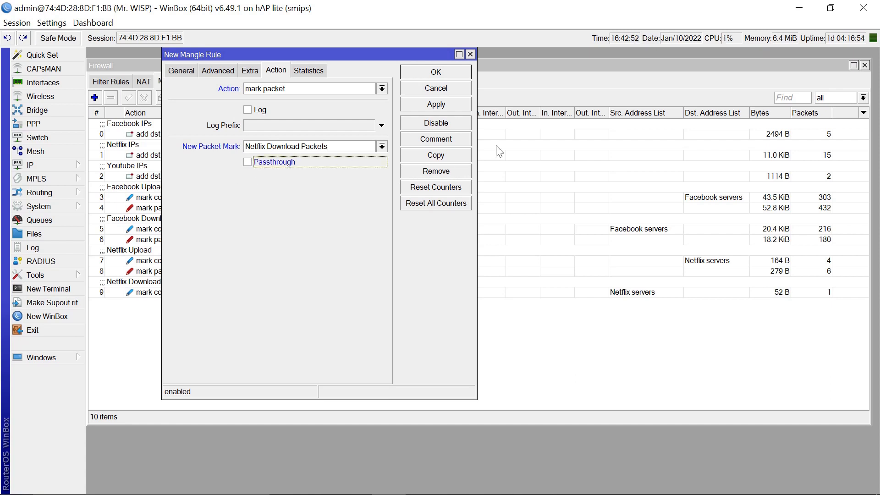
click(436, 104)
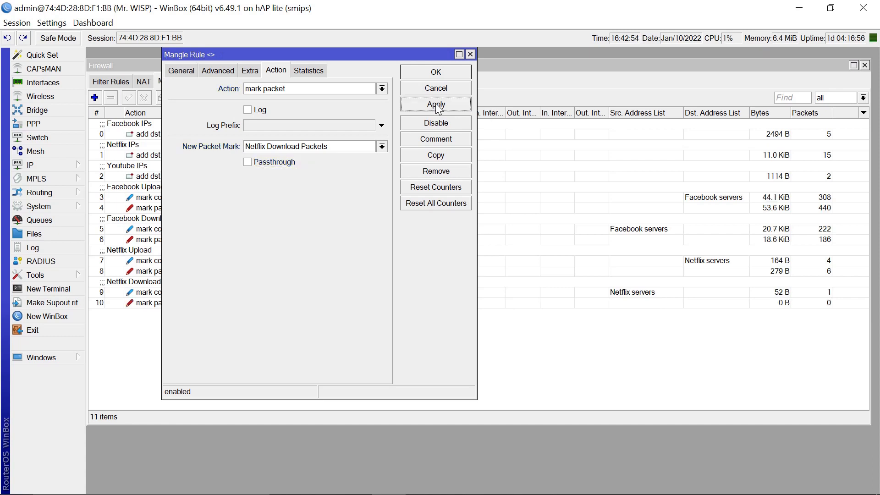
click(434, 73)
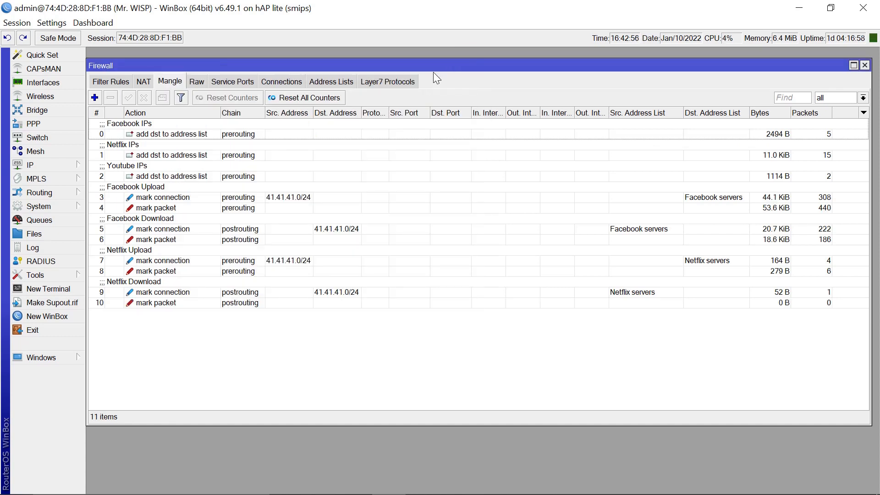
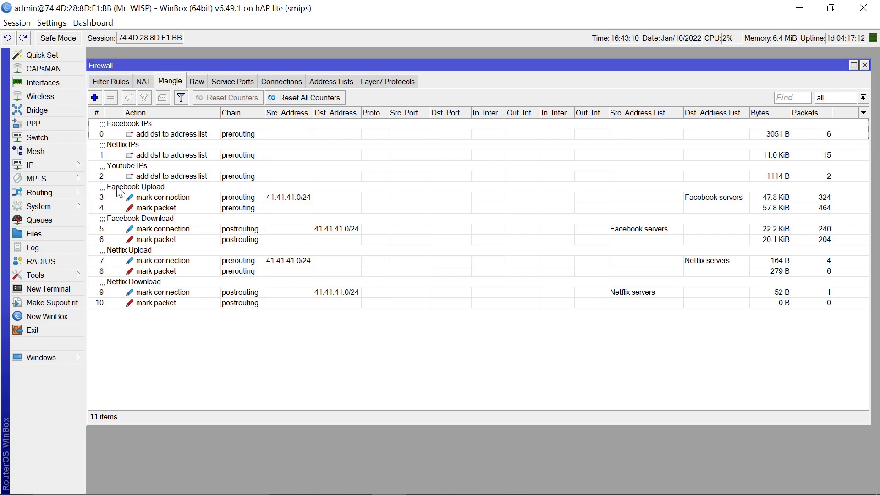
- Create a queue tree entry named "Facebook Traffic" under the global parent with a max limit of 1M bits/s
click(127, 171)
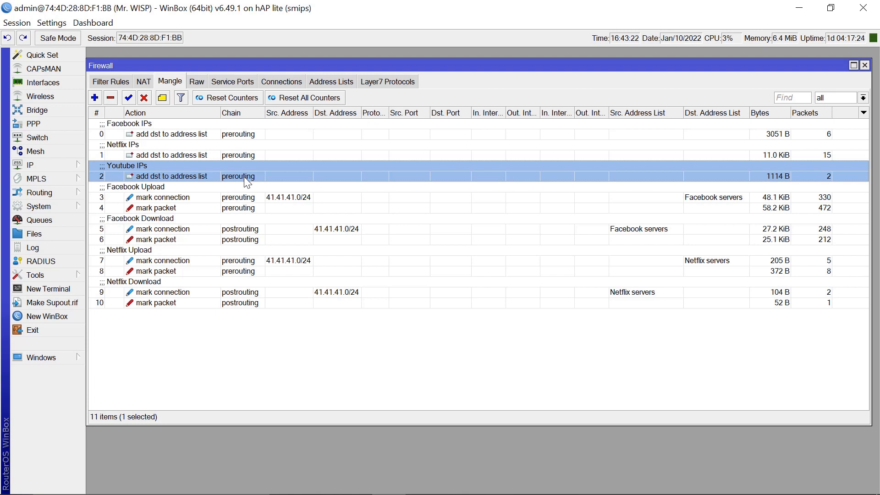
click(39, 220)
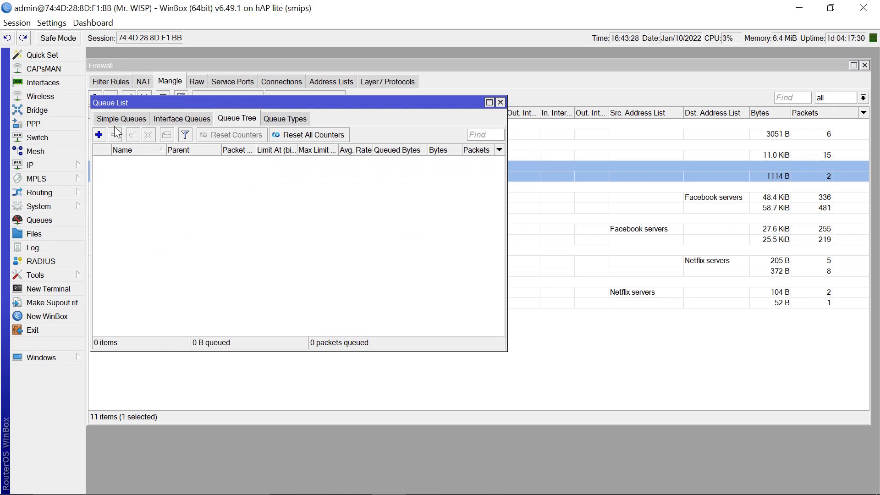
click(99, 135)
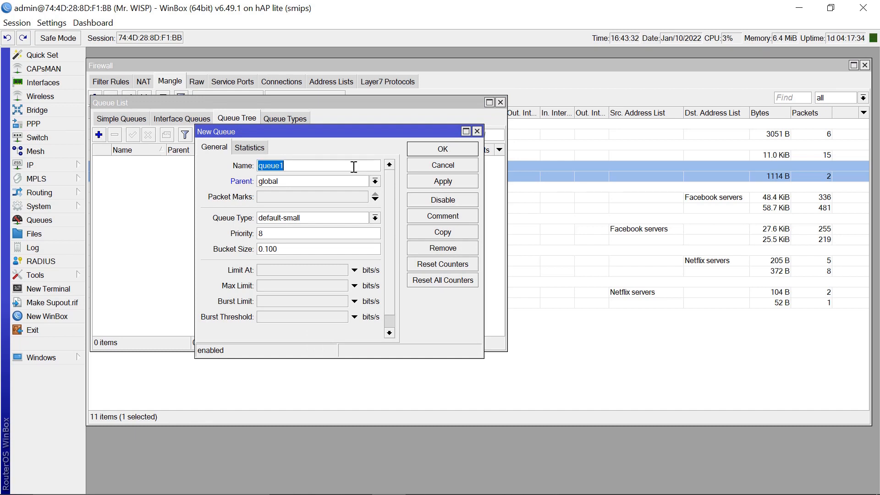
text(Facebook Traffic)
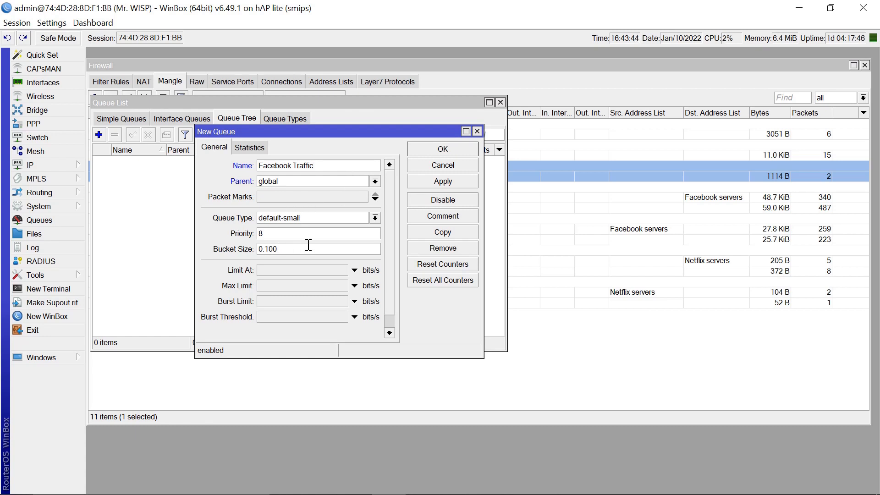
click(269, 288)
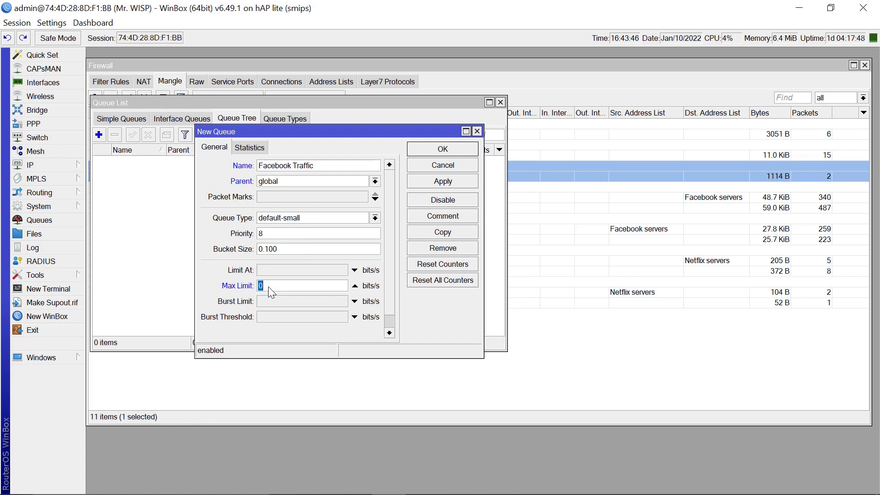
text(1M)
click(441, 181)
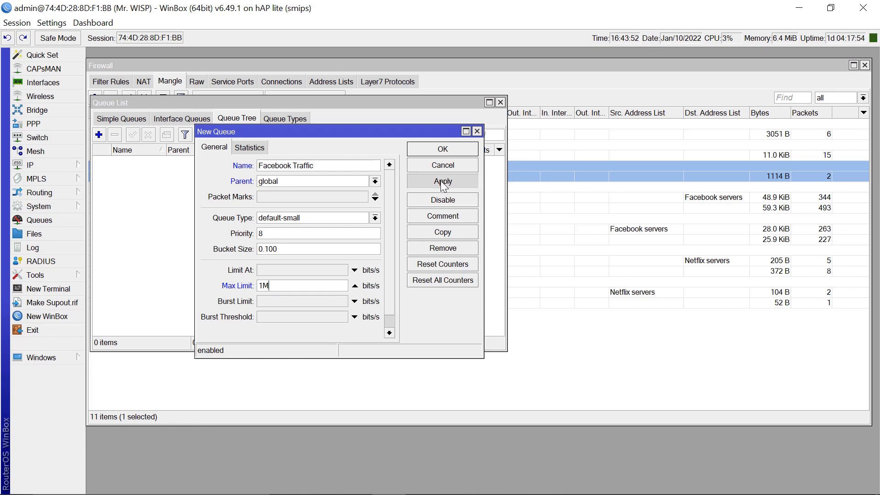
click(443, 151)
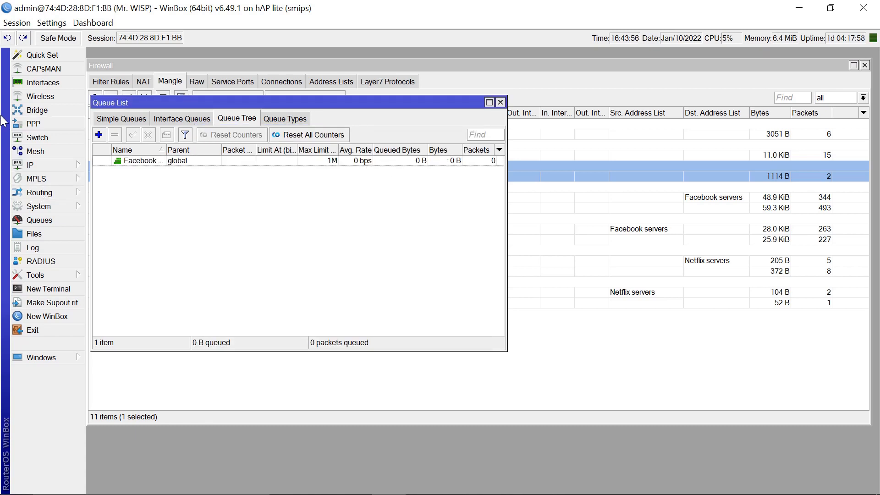
- Create the queue "Facebook download" under the parent "Facebook Traffic" with packet mark "Facebook Download Packets" and a max limit of 512k bits/s
click(99, 134)
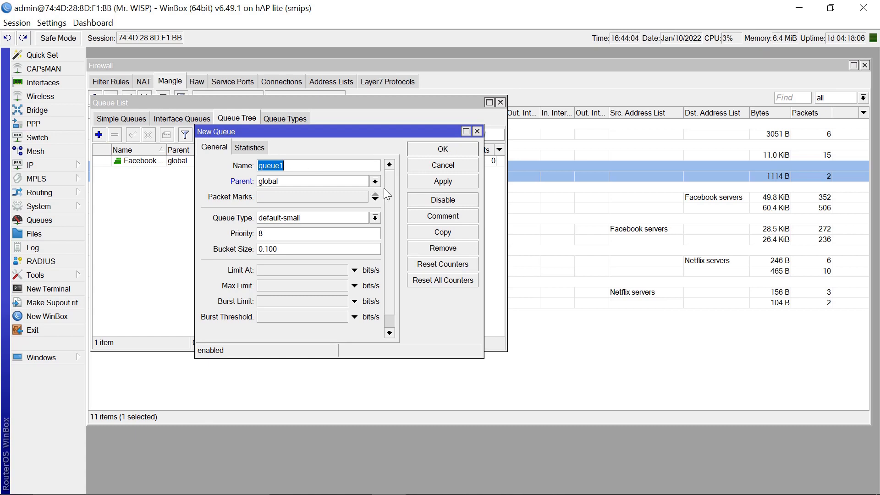
text(Facebook download)
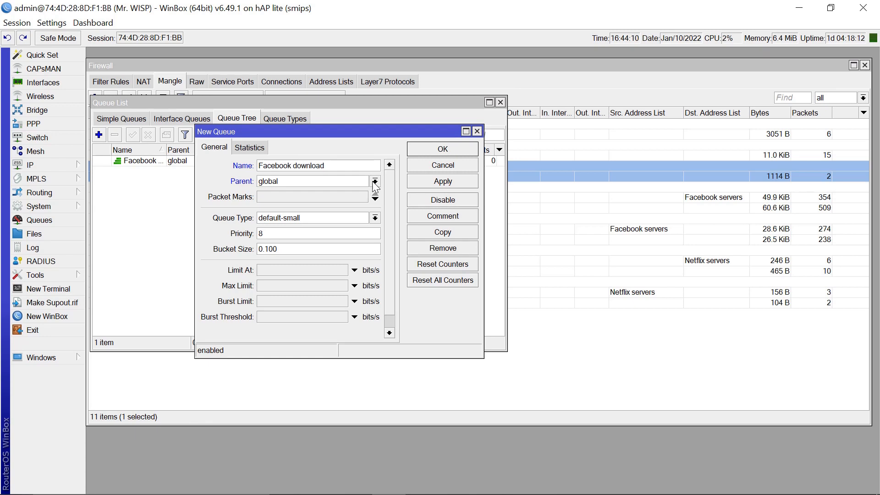
click(375, 182)
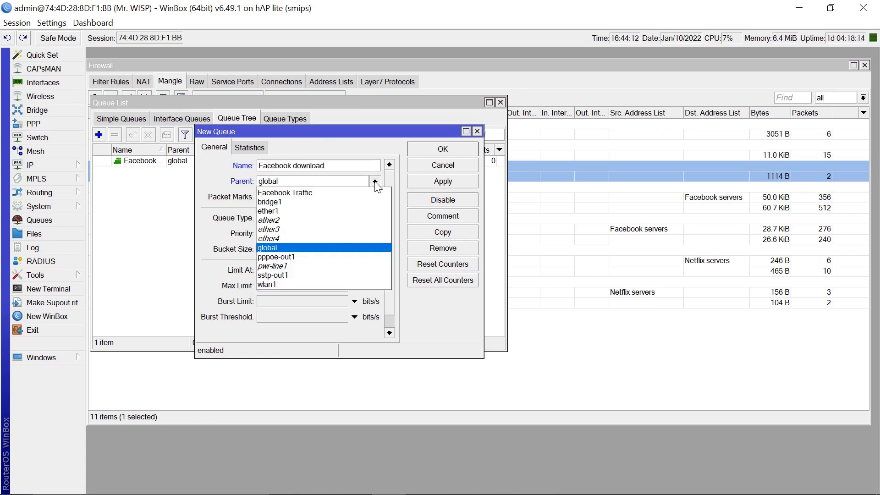
click(307, 193)
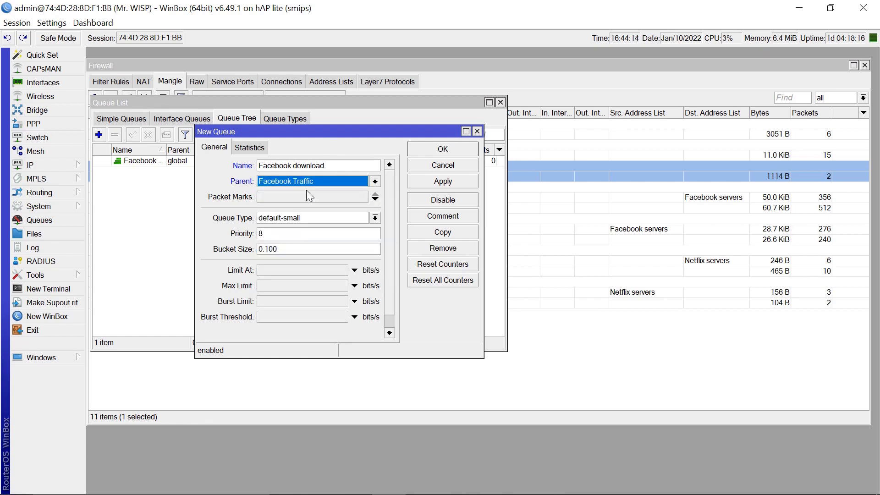
click(376, 199)
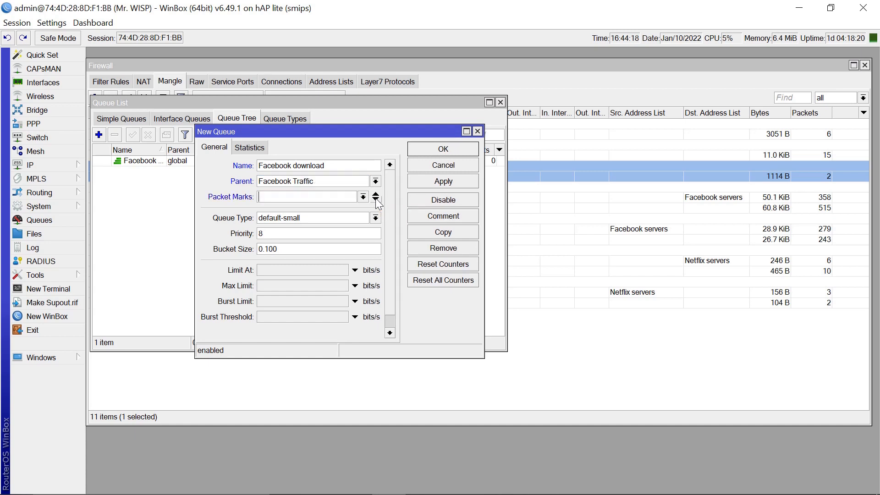
click(363, 197)
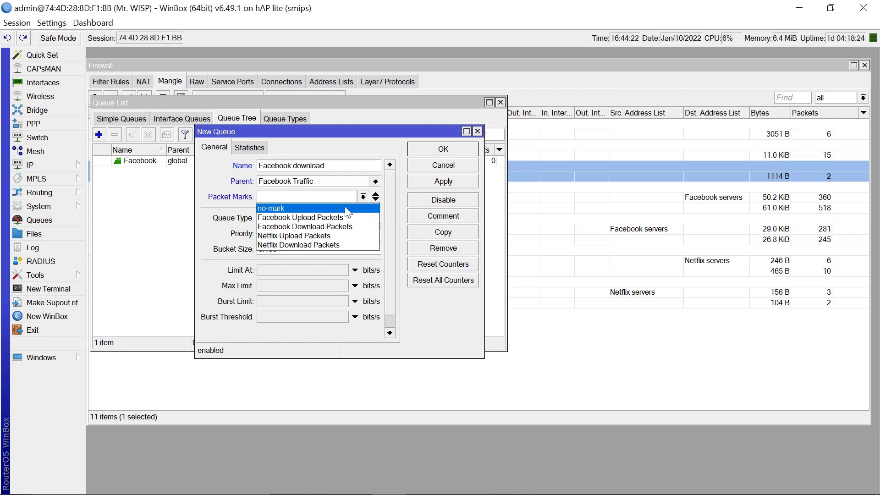
click(315, 227)
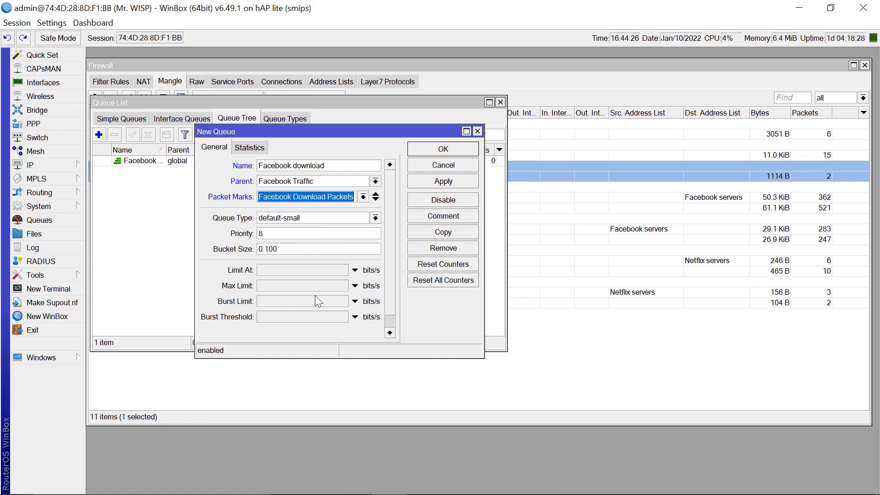
click(283, 288)
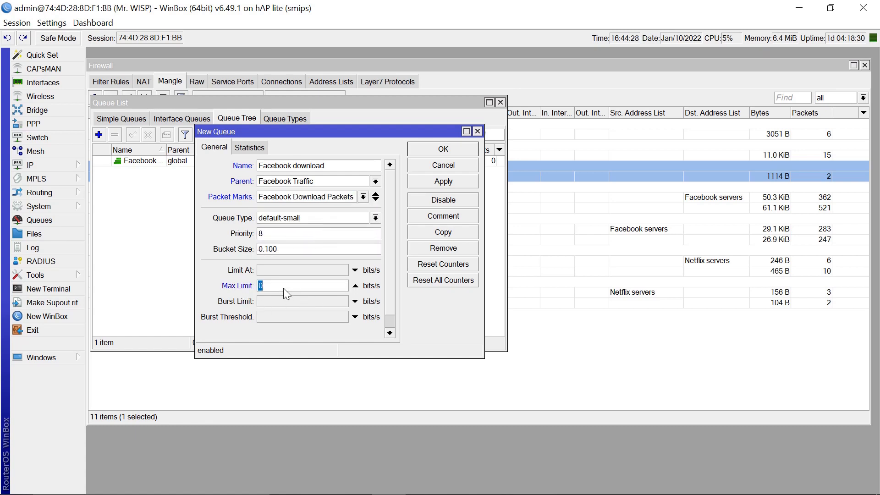
text(512K)
click(457, 182)
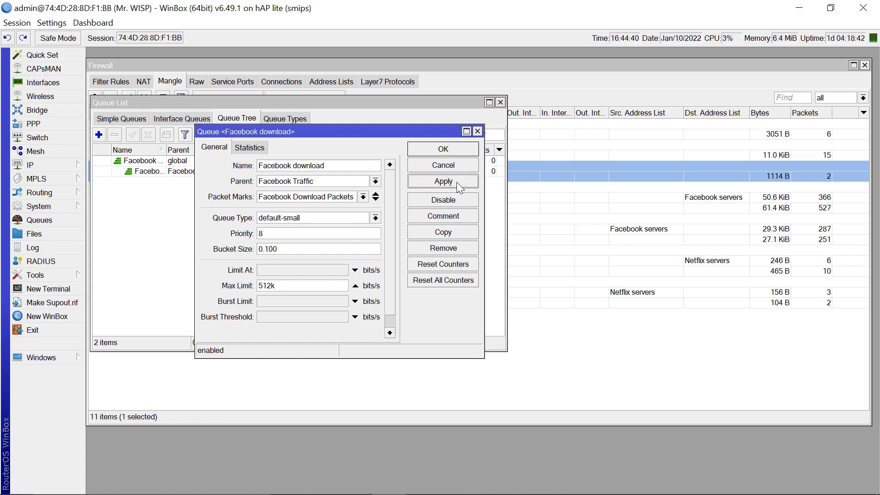
click(444, 153)
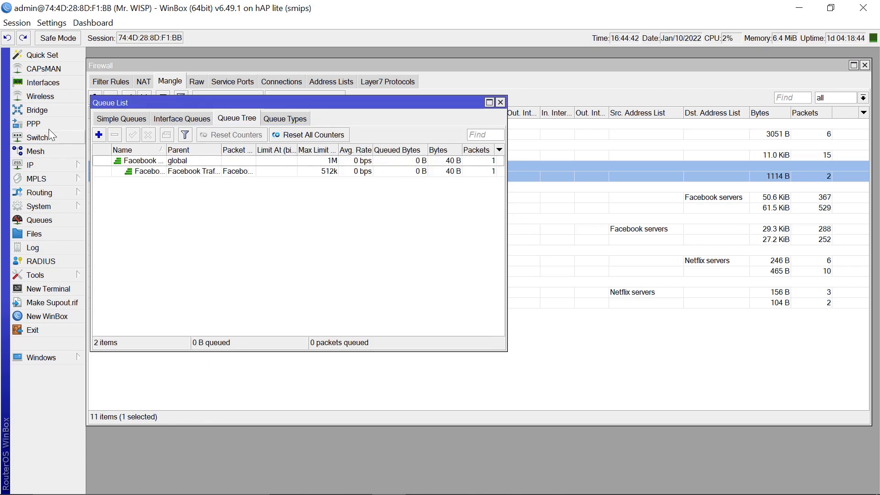
- Create the queue "Facebook upload" under the parent "Facebook Traffic" with packet mark "Facebook Upload Packets" and a max limit of 512k bits/s
click(98, 135)
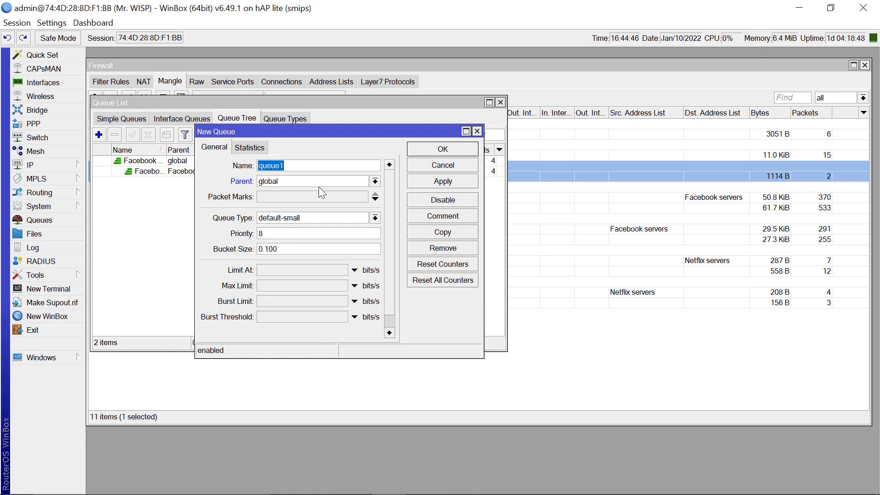
text(Facebook U)
key(BackSpace)
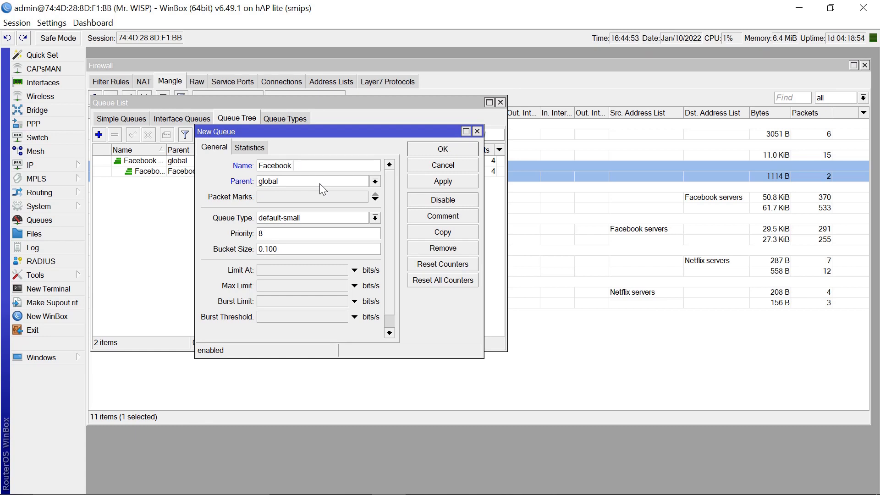
text(upload)
click(375, 181)
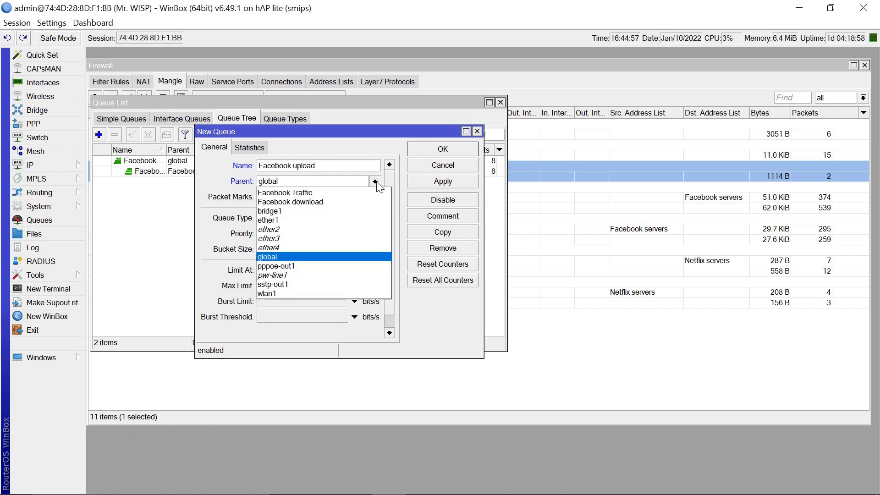
click(292, 193)
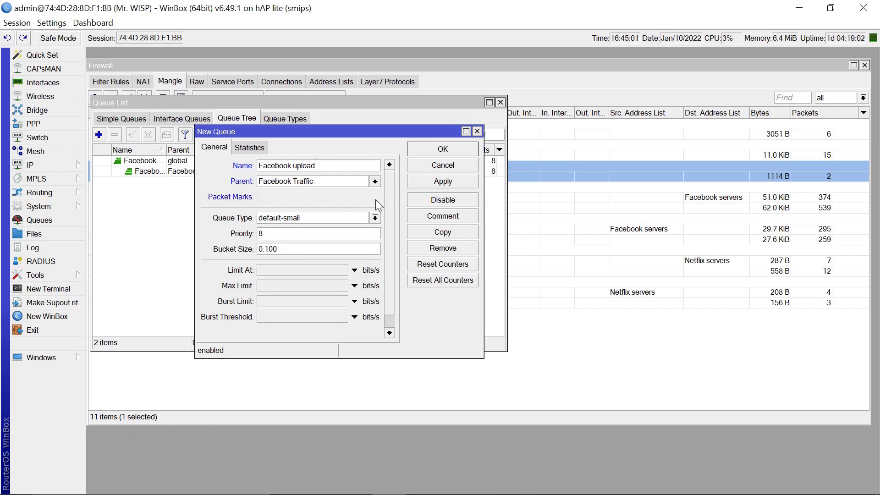
click(376, 200)
click(363, 197)
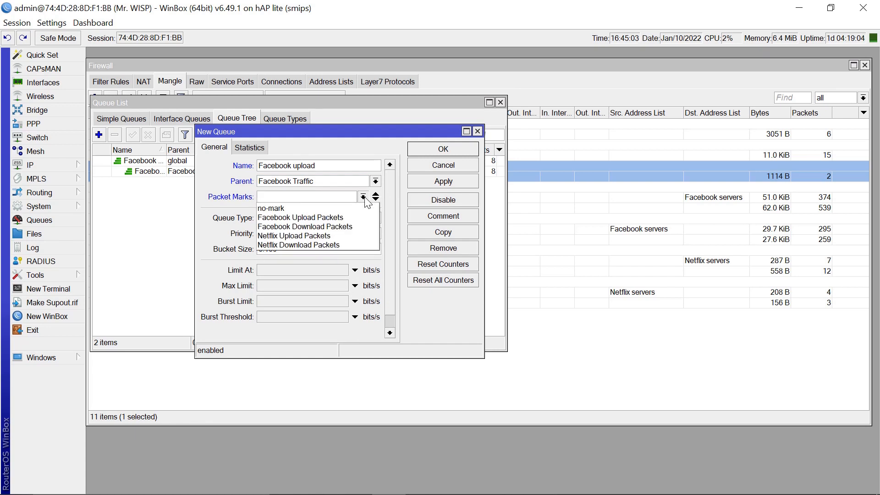
click(297, 217)
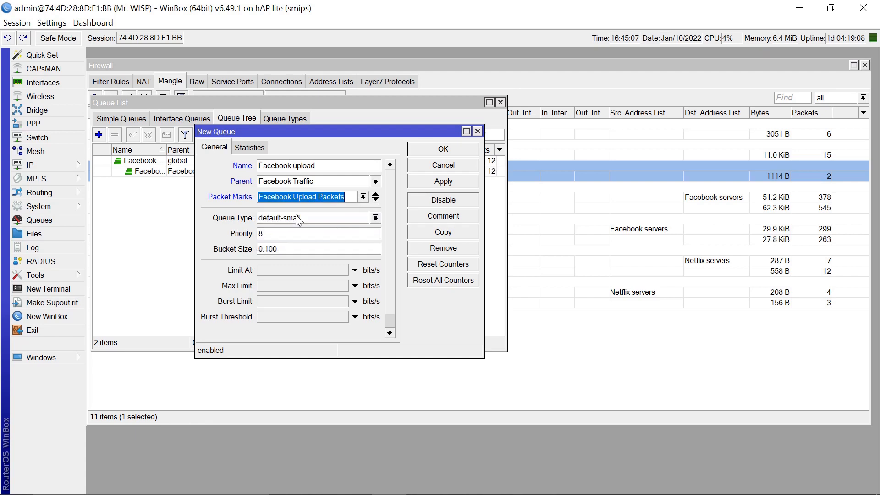
click(276, 287)
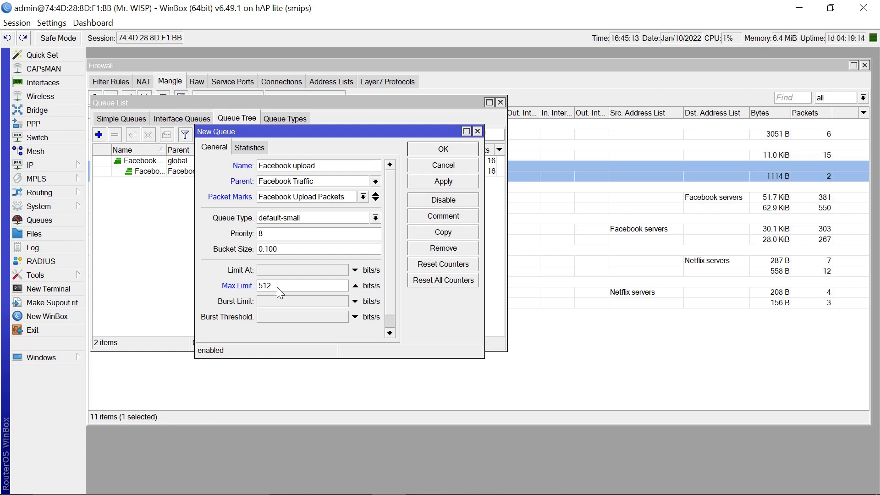
click(445, 181)
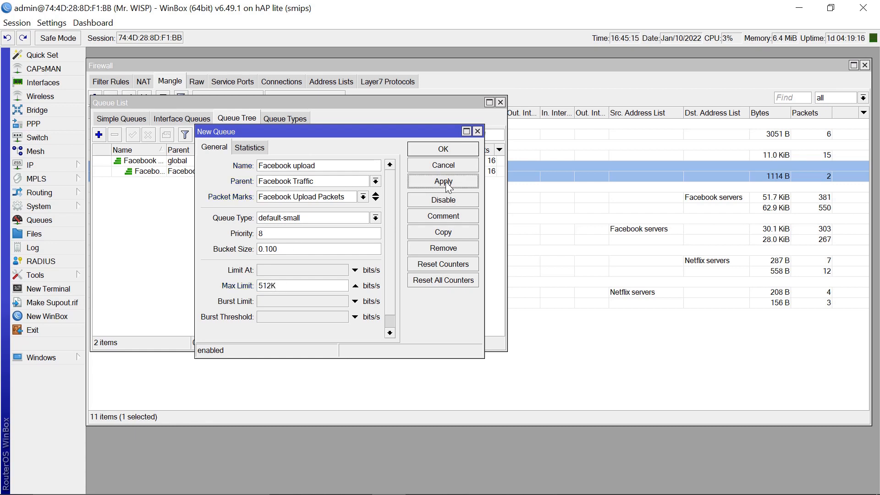
click(443, 151)
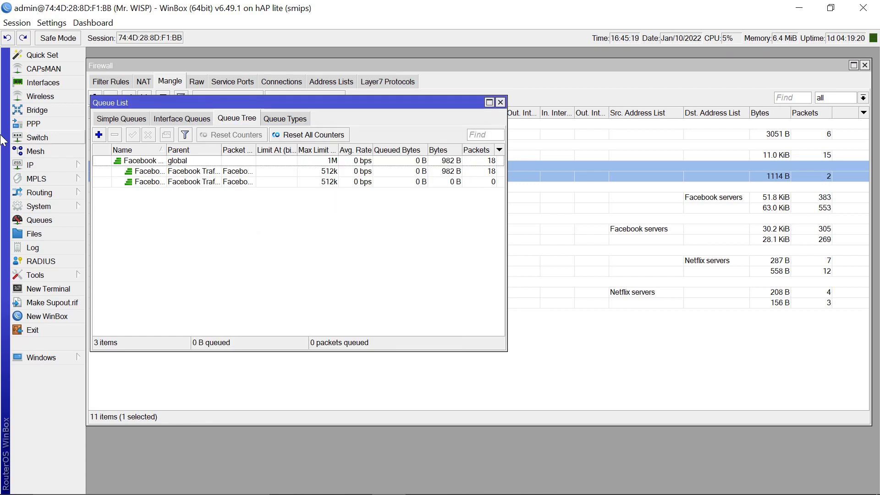
- Create a queue tree entry named "Netflix Traffic" under the global parent with a max limit of 2M bits/s
click(99, 135)
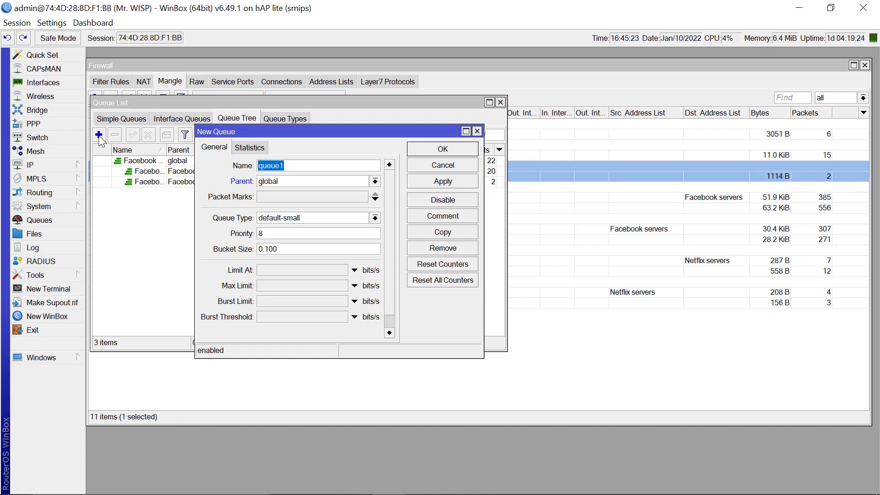
text(Netflix Tra)
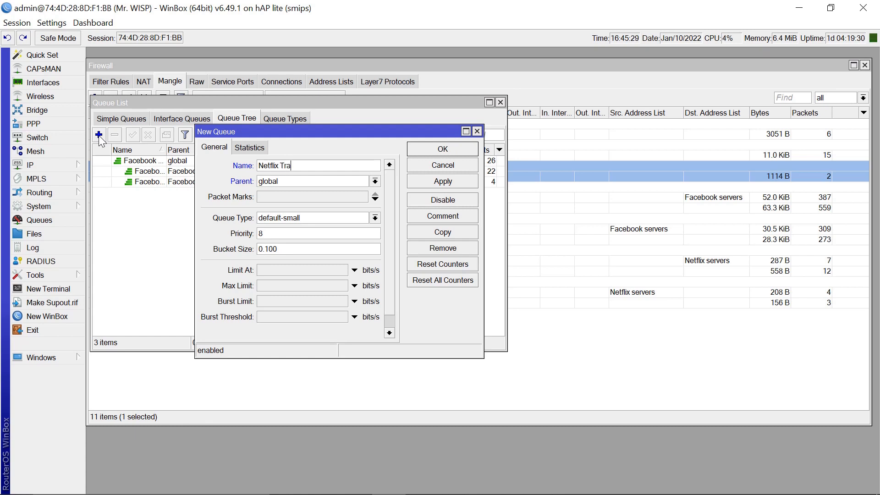
text(ffic)
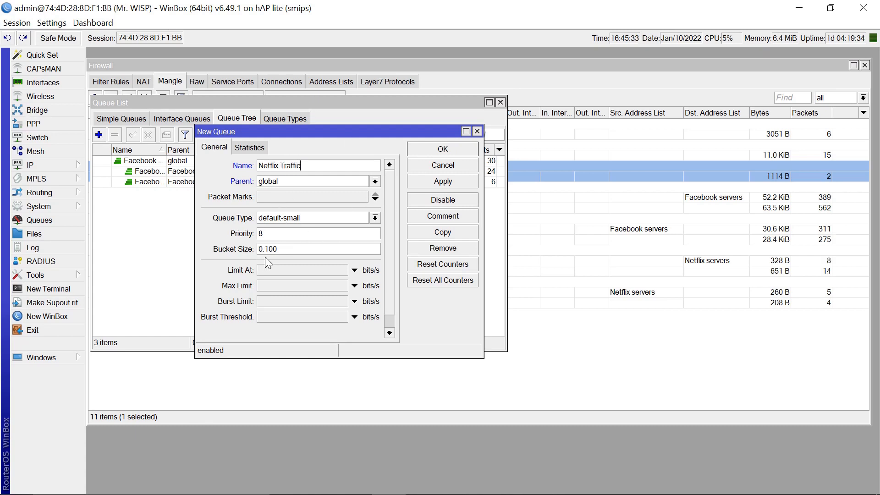
click(277, 287)
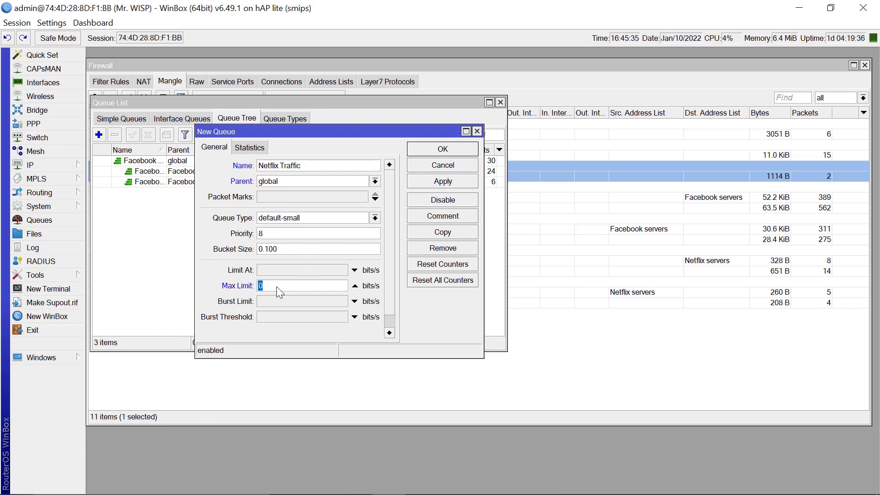
text(2M)
click(451, 186)
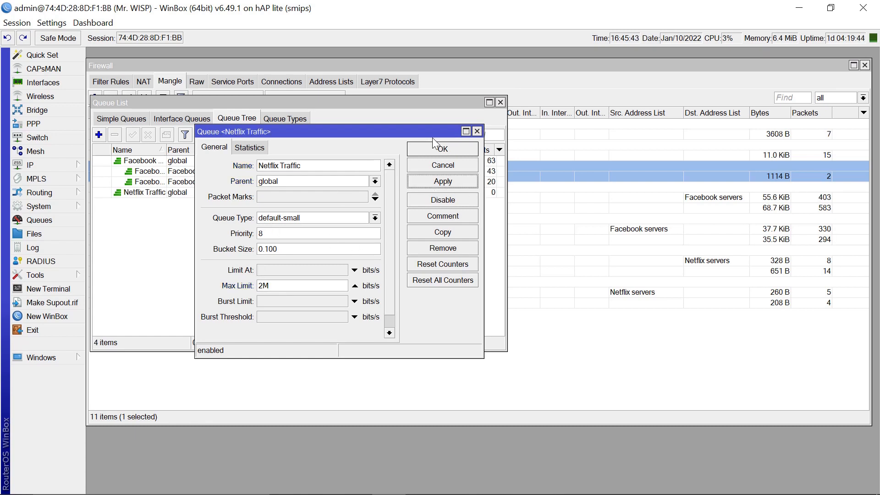
click(442, 151)
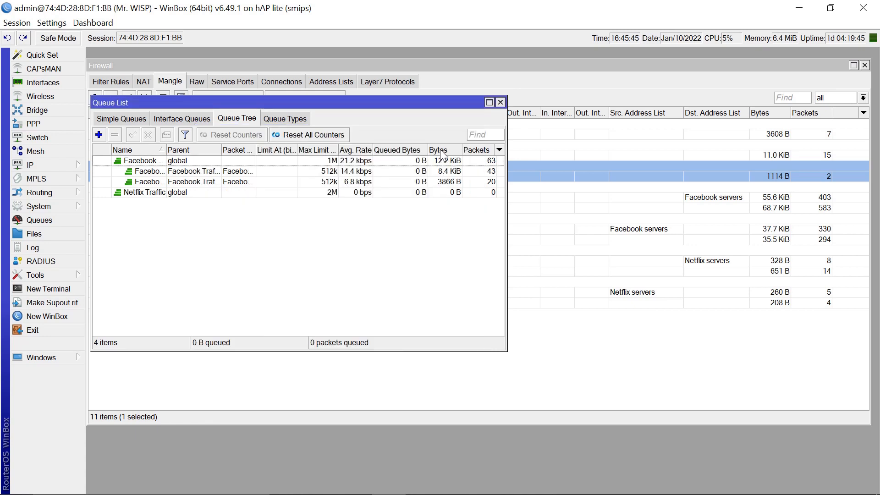
- Create the queue "Netflix download" under the parent "Netflix Traffic" with packet mark "Netflix Download Packets" and a max limit of 1M bits/s
click(99, 135)
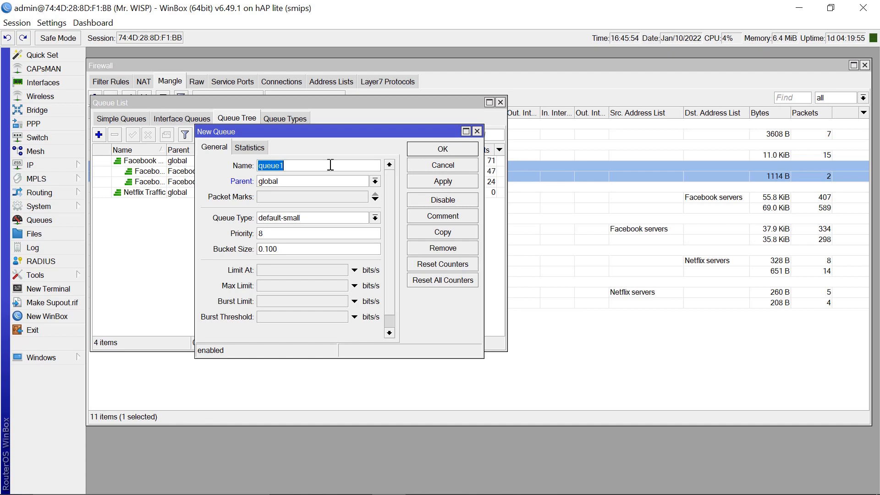
text(Na)
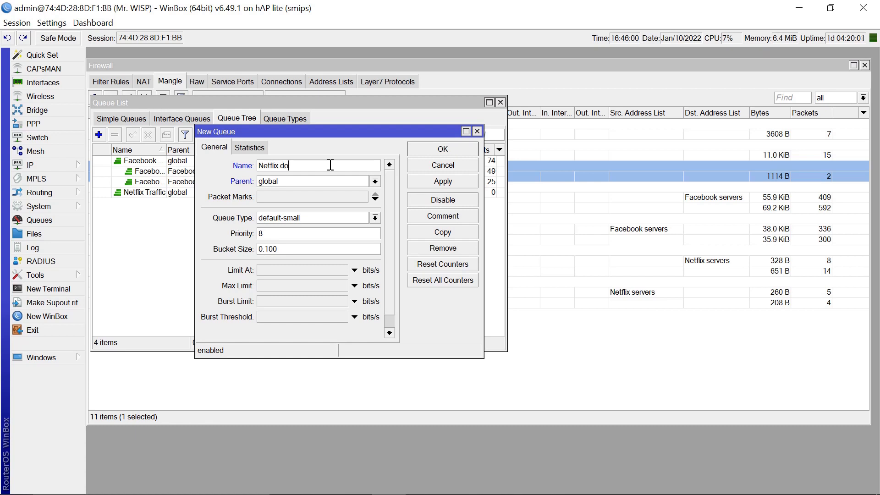
text(wnload)
click(375, 182)
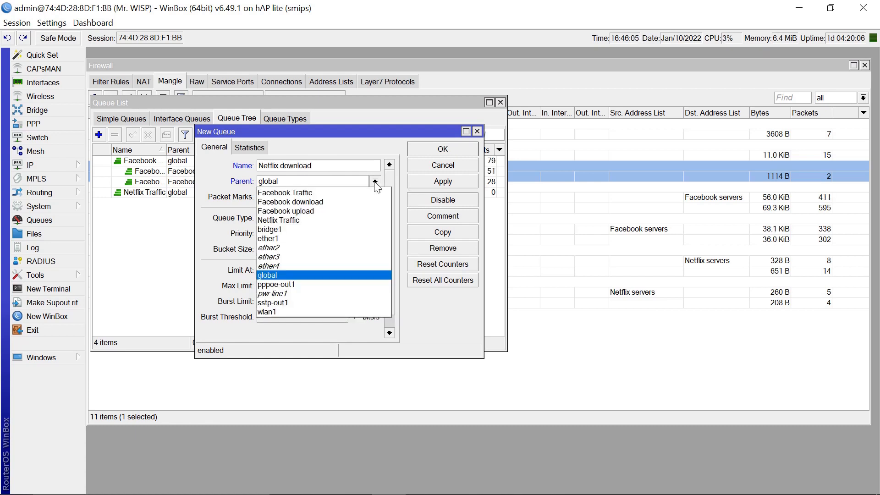
click(299, 221)
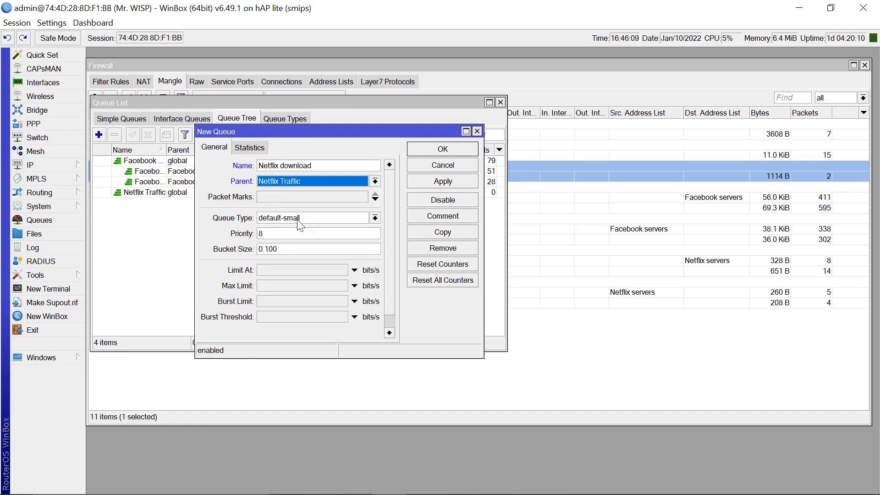
click(375, 198)
click(363, 197)
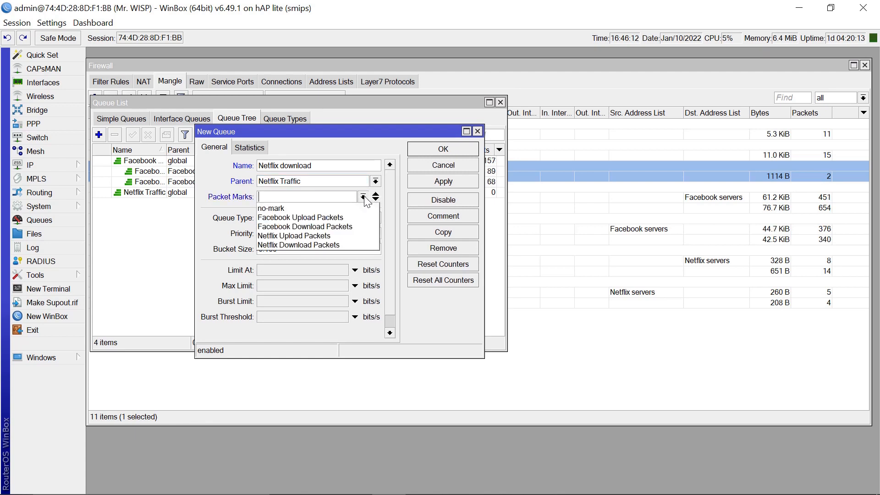
click(302, 246)
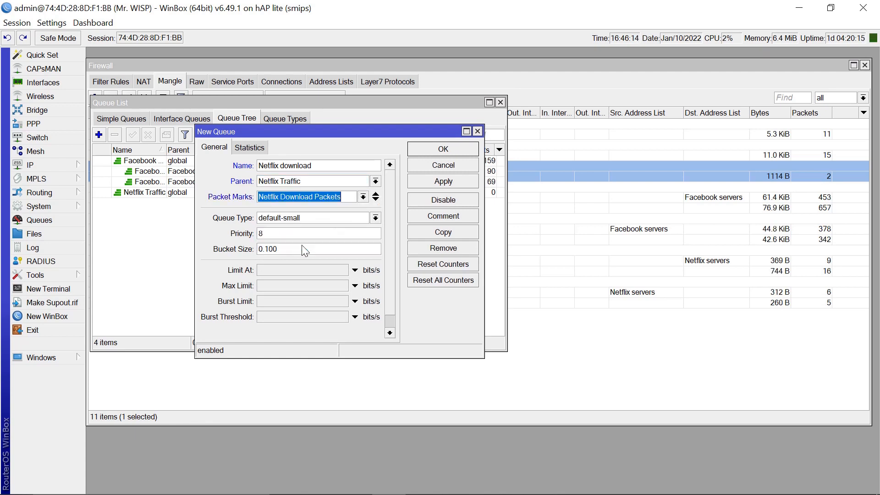
click(279, 285)
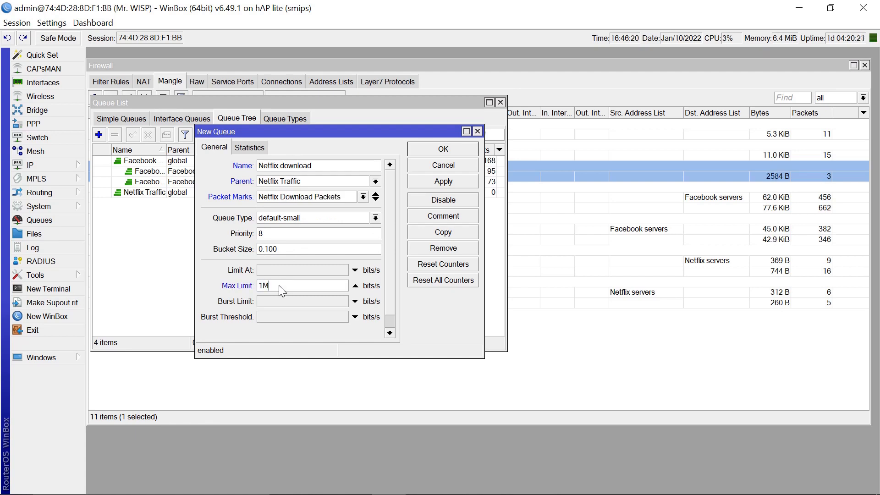
click(443, 183)
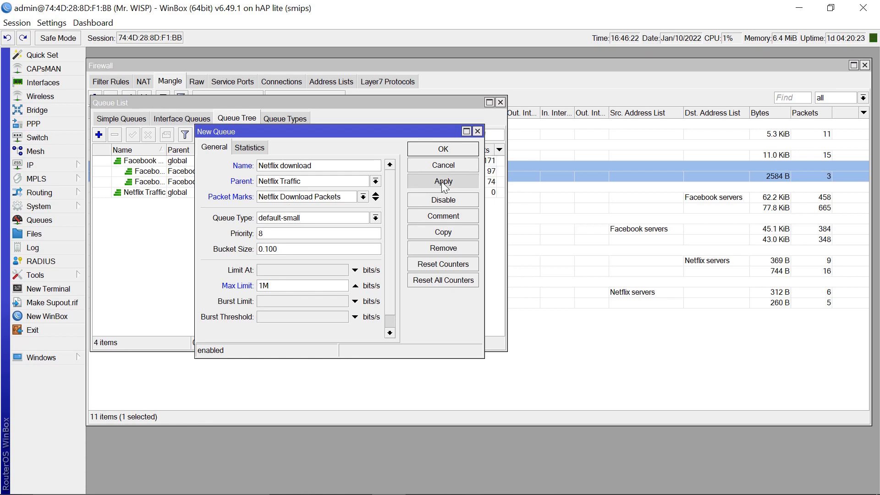
click(443, 149)
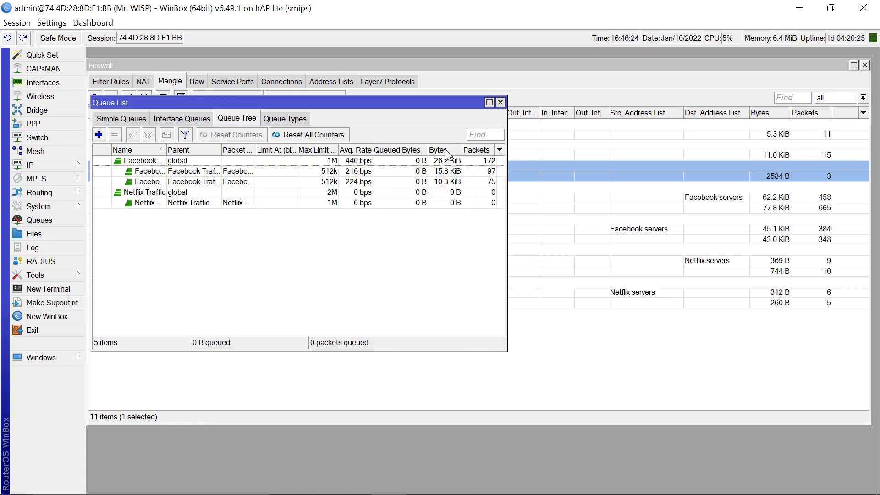
- Create the queue "Netflix upload" under the parent "Netflix Traffic" with packet mark "Netflix Upload Packets" and a max limit of 1M bits/s
click(99, 135)
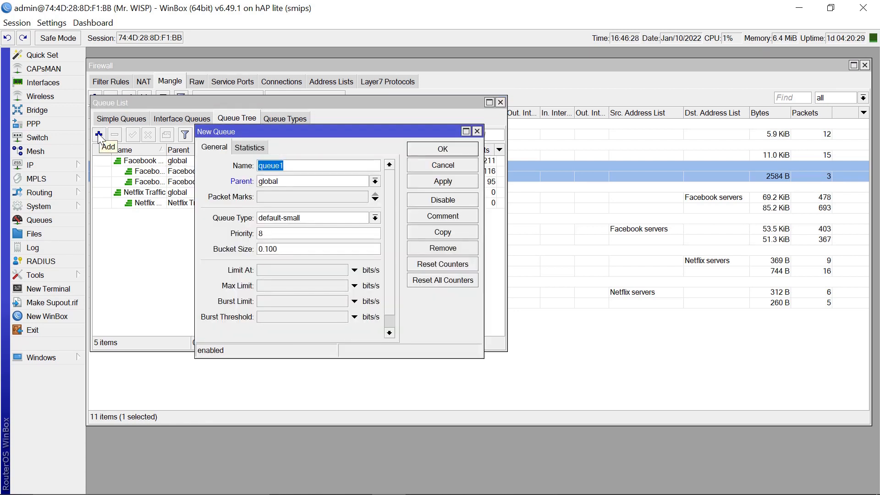
text(Net)
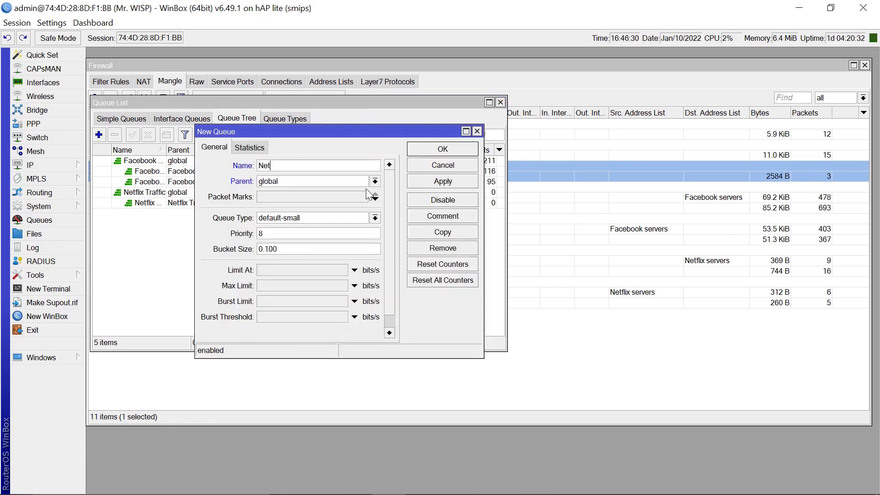
text(flix upload)
click(375, 181)
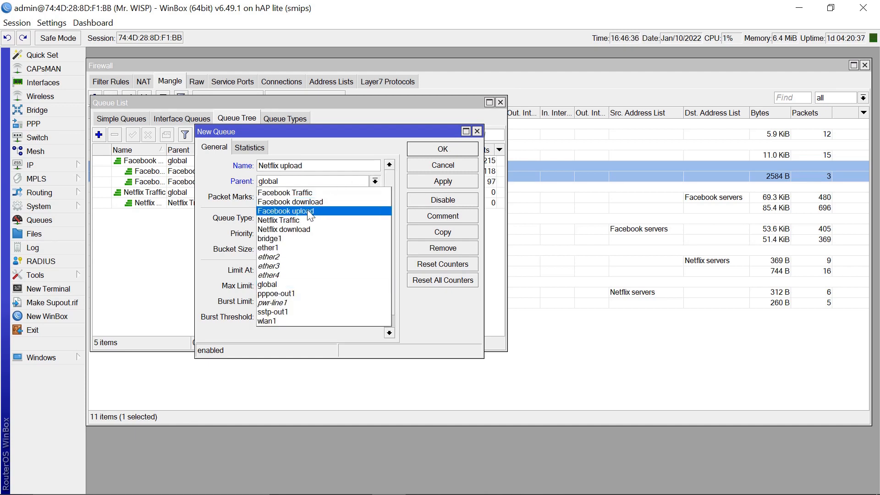
click(297, 220)
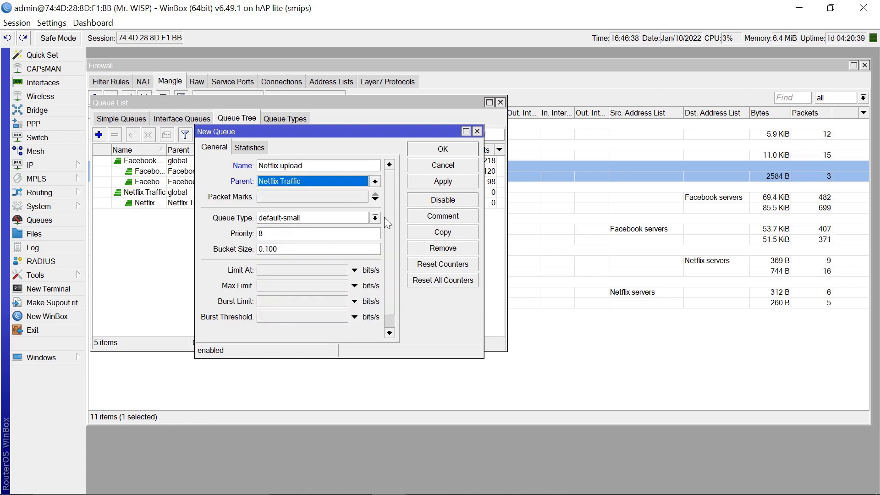
click(374, 199)
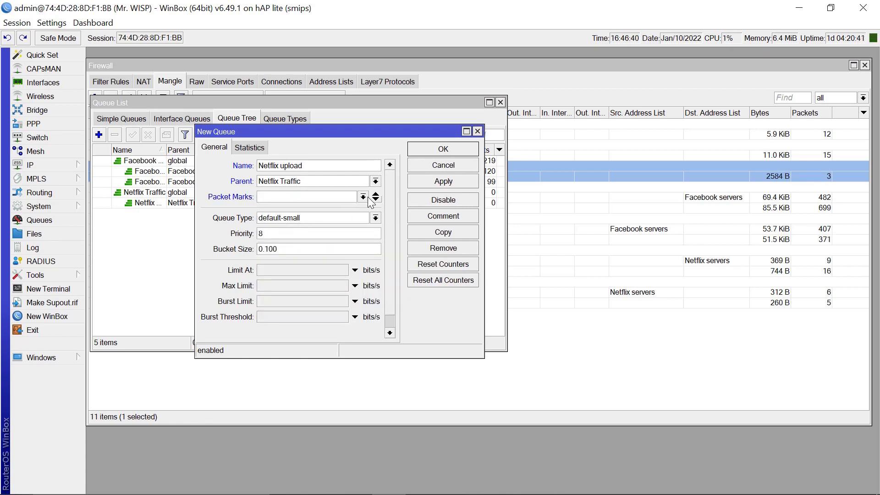
click(363, 199)
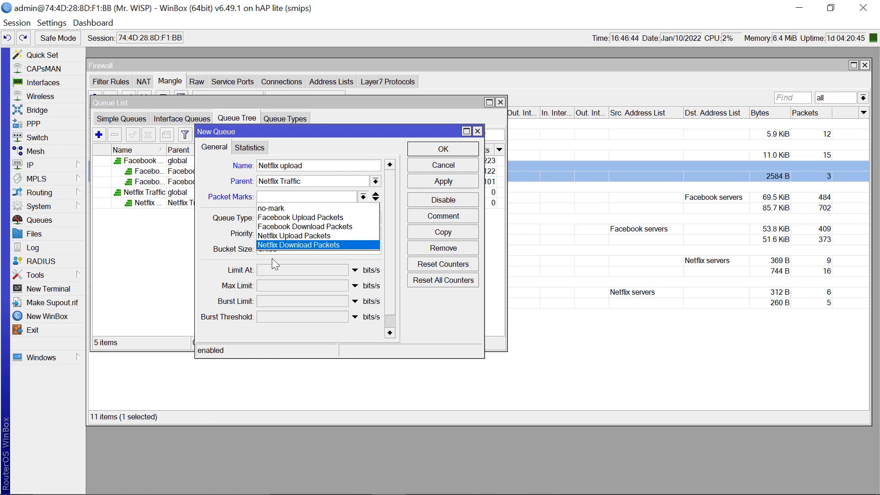
click(300, 235)
click(297, 285)
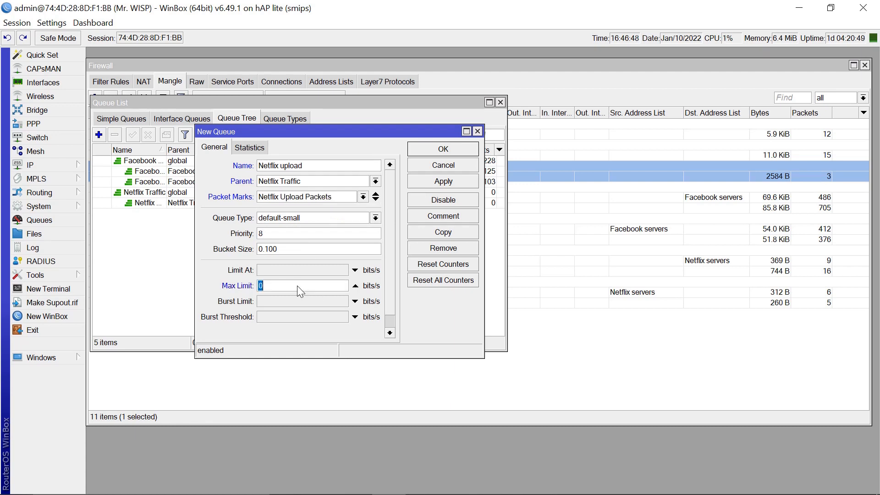
text(1M)
click(434, 182)
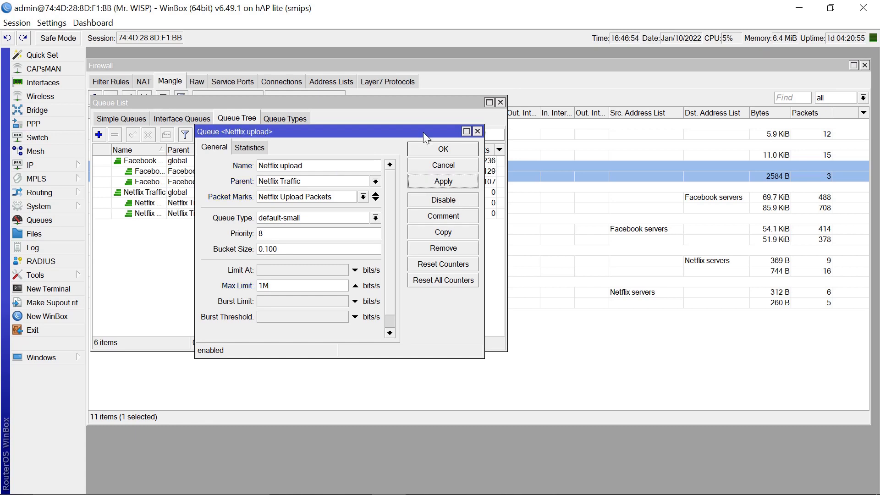
click(444, 150)
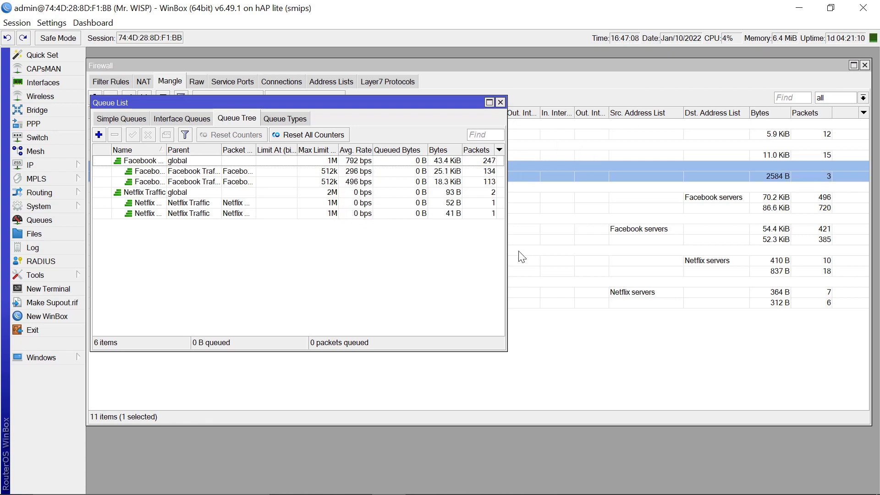
- Widen the queue list, reload the Facebook Watch video in Chrome, and examine the Facebook download queue's traffic in WinBox
drag(505, 256, 748, 243)
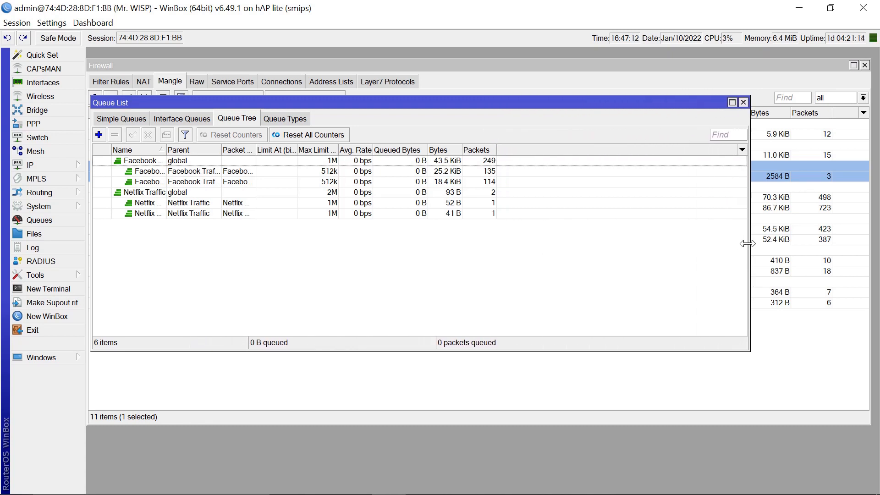
mouse_move(527, 494)
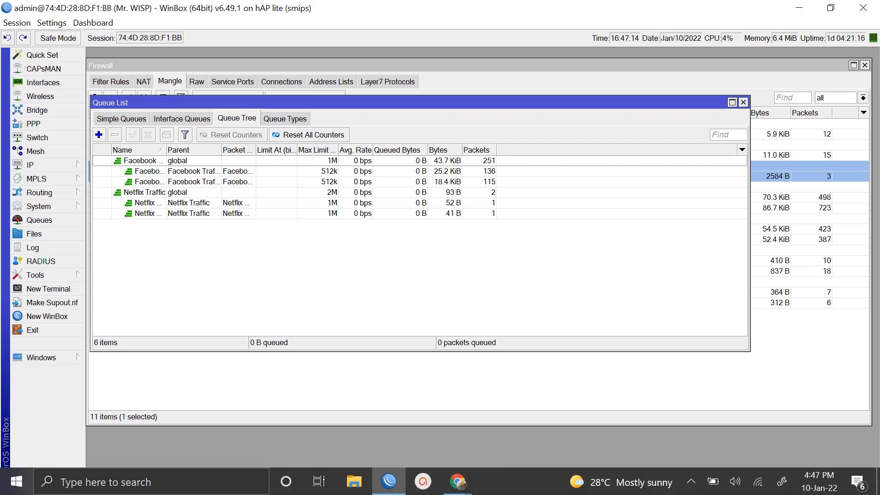
mouse_move(457, 482)
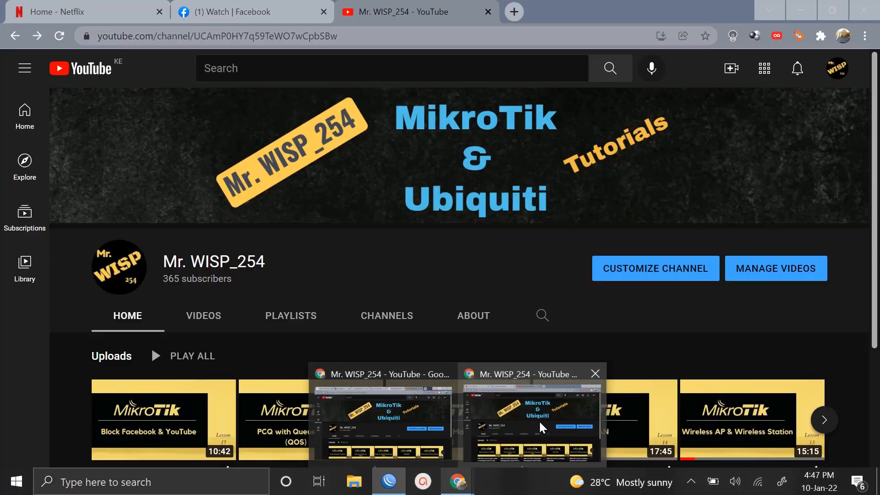
click(539, 420)
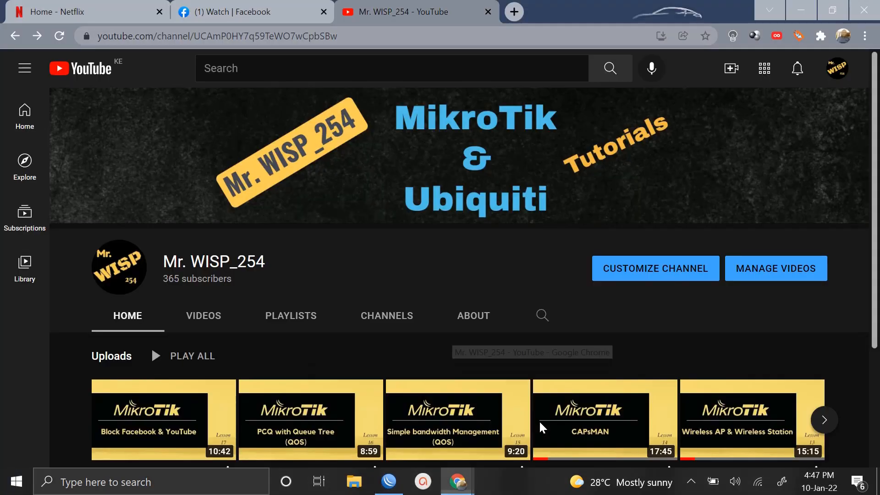
click(243, 7)
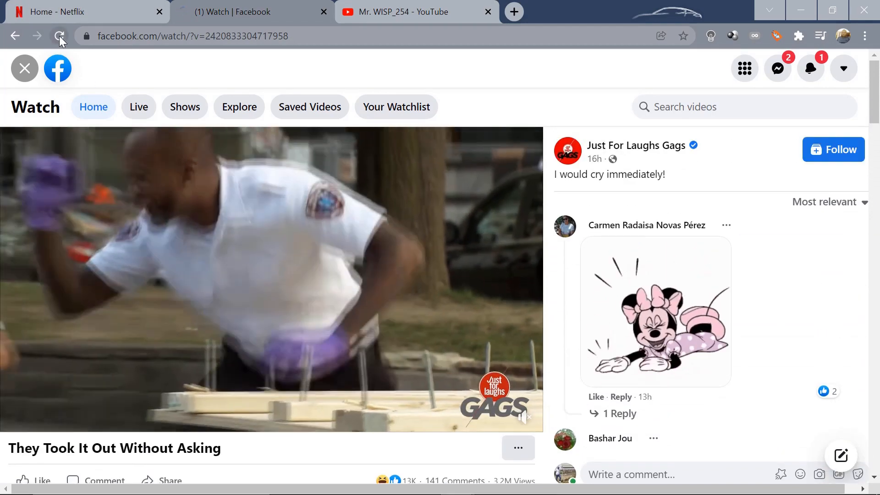
click(59, 37)
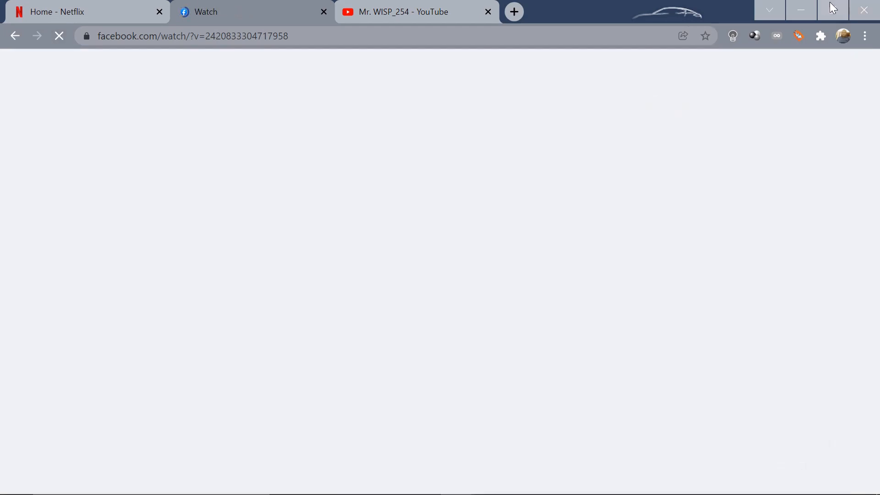
click(830, 3)
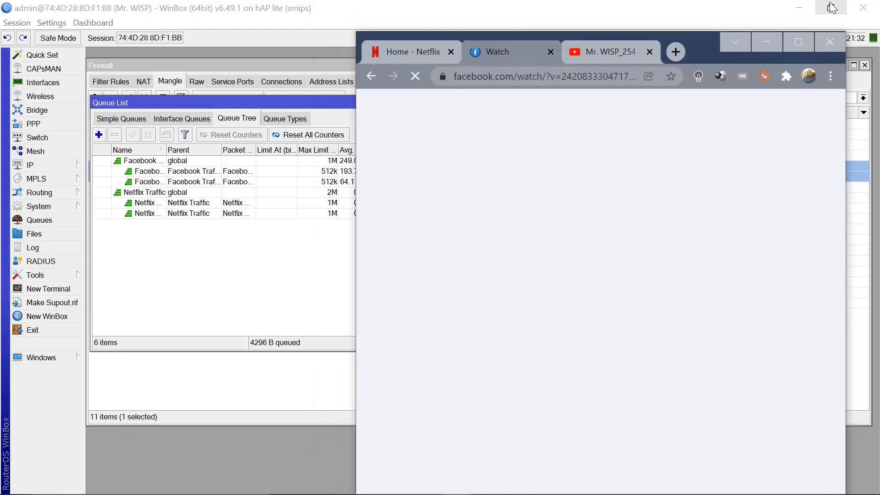
click(155, 176)
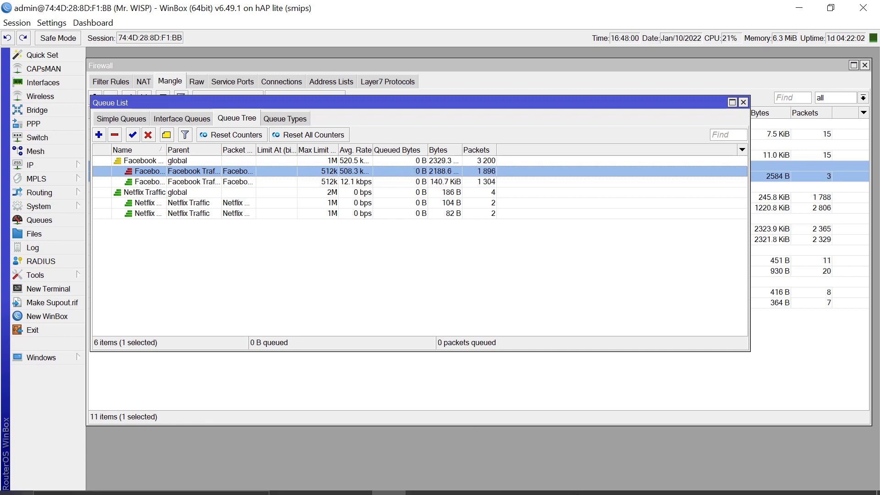
mouse_move(458, 484)
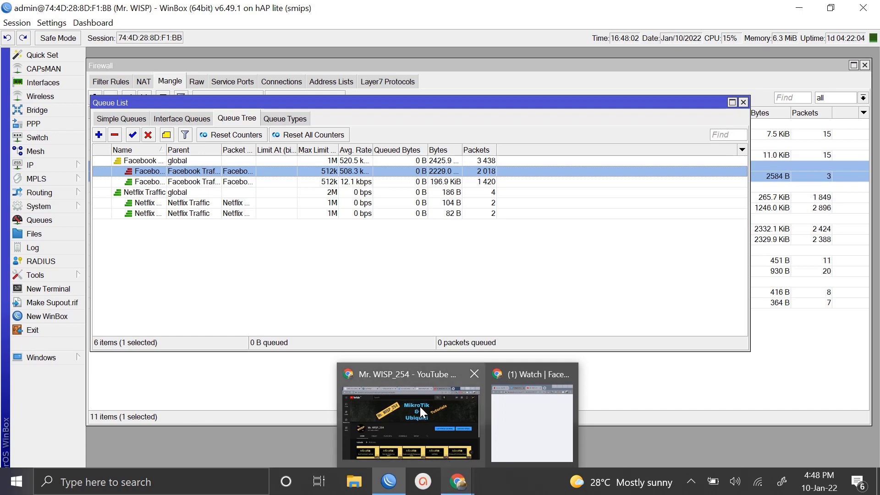
click(420, 406)
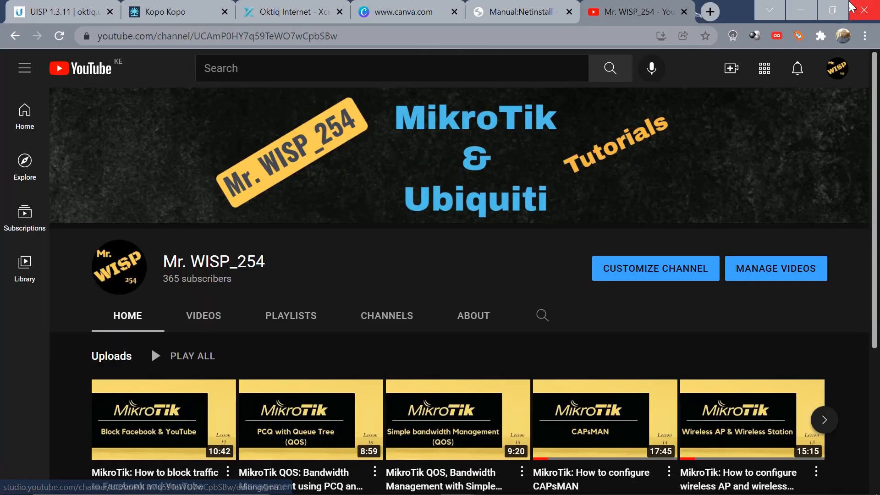
click(798, 6)
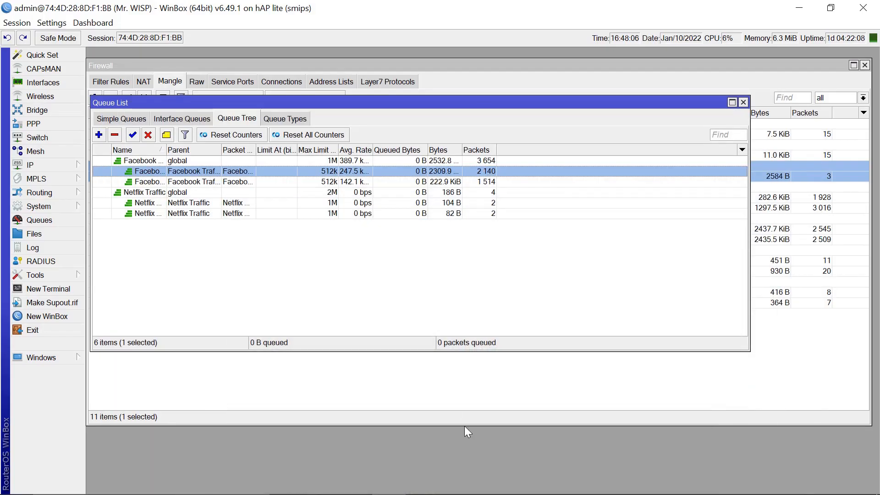
- Switch to Chrome, reload the Netflix home page, and examine the average rates of the Netflix queues in WinBox with a widened rate column
mouse_move(458, 486)
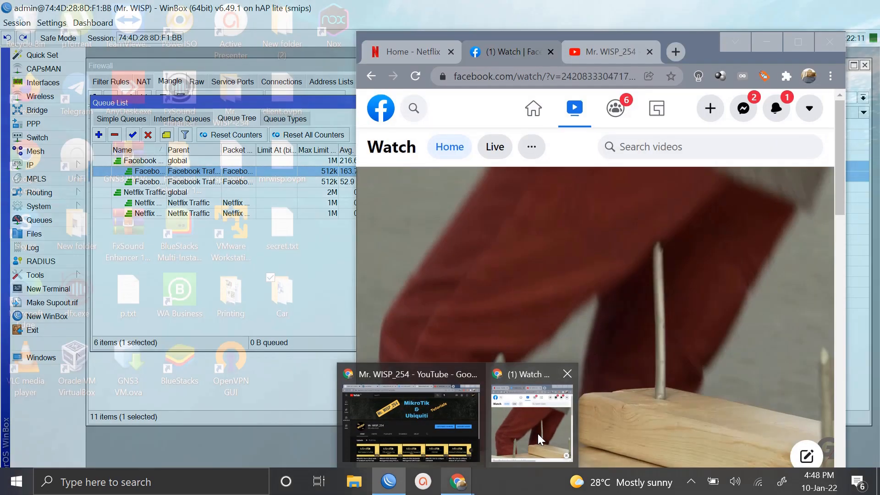
click(540, 439)
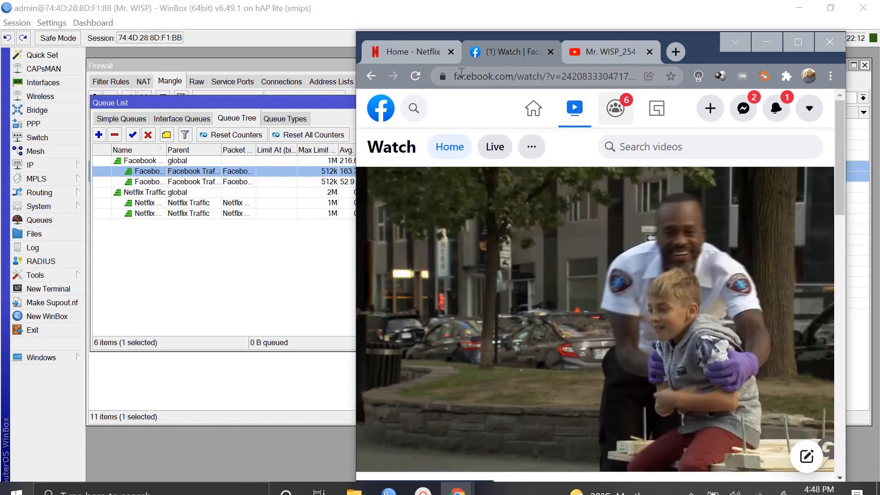
click(409, 52)
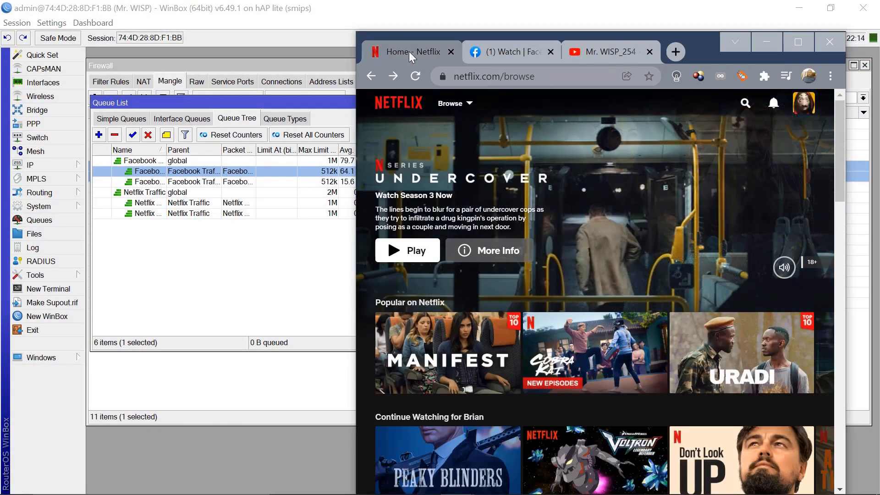
click(415, 72)
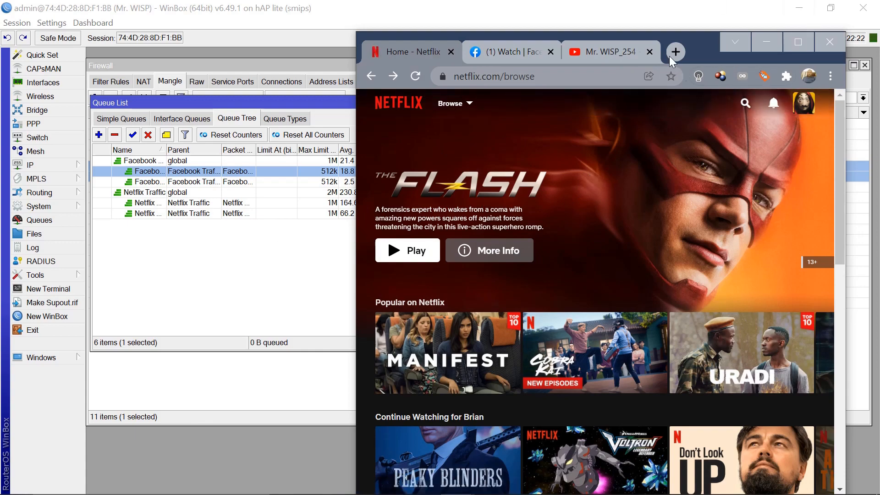
drag(701, 39, 730, 26)
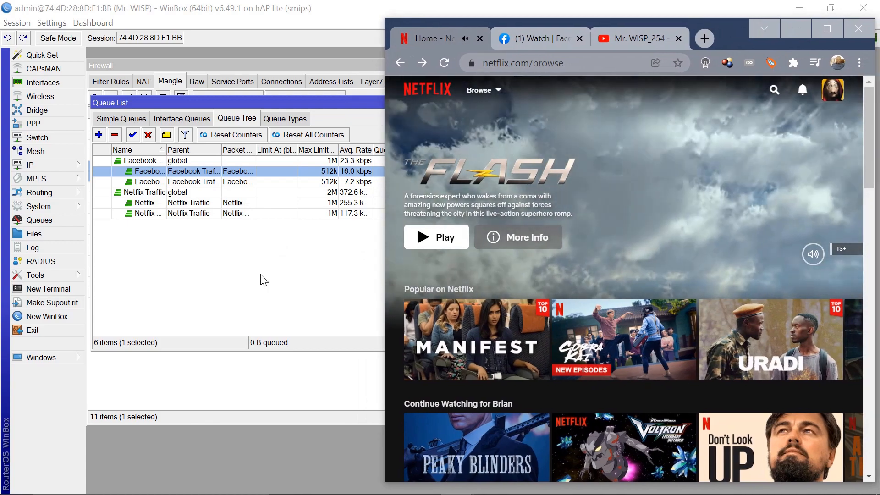
click(264, 280)
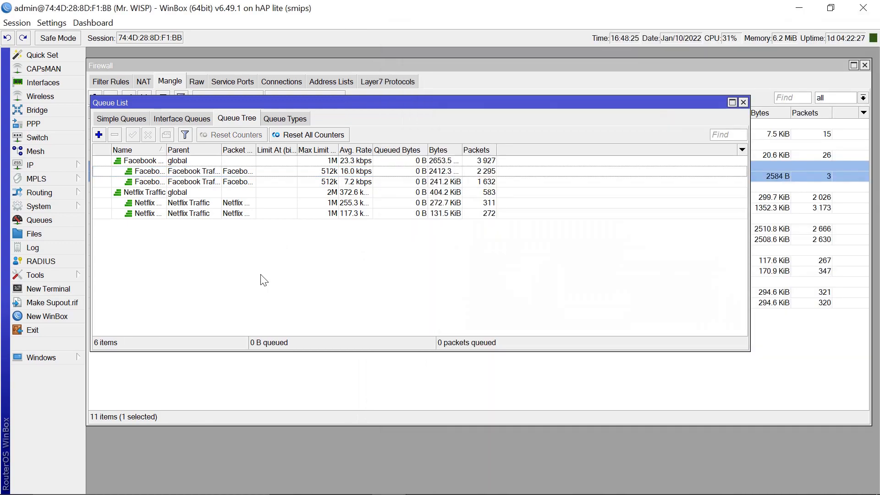
click(272, 191)
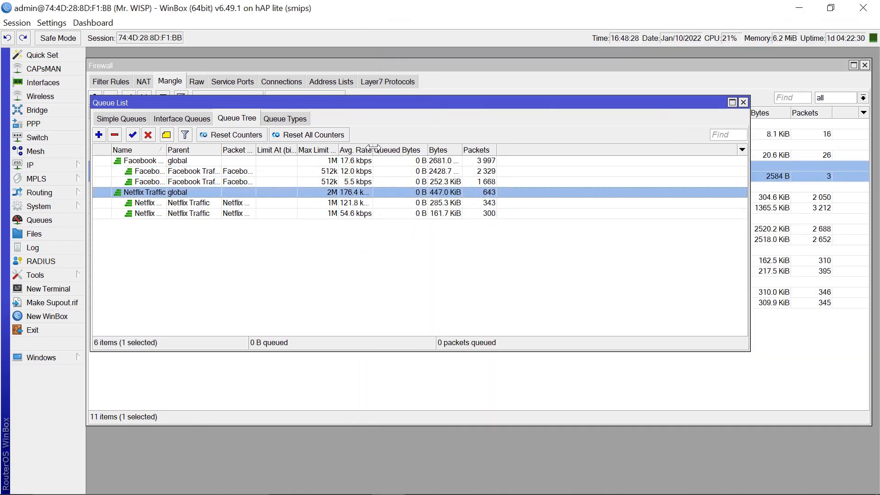
drag(373, 149, 386, 149)
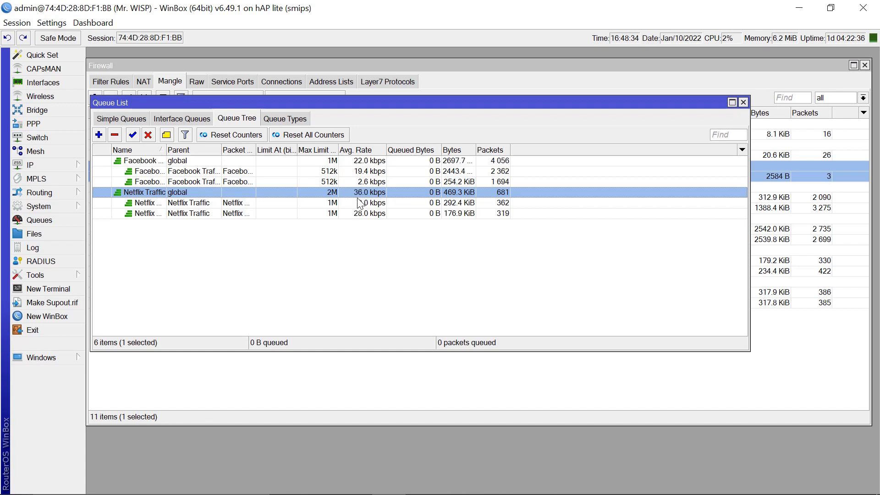
- Show the firewall address lists to examine the collected Facebook, Netflix and YouTube server addresses
mouse_move(455, 492)
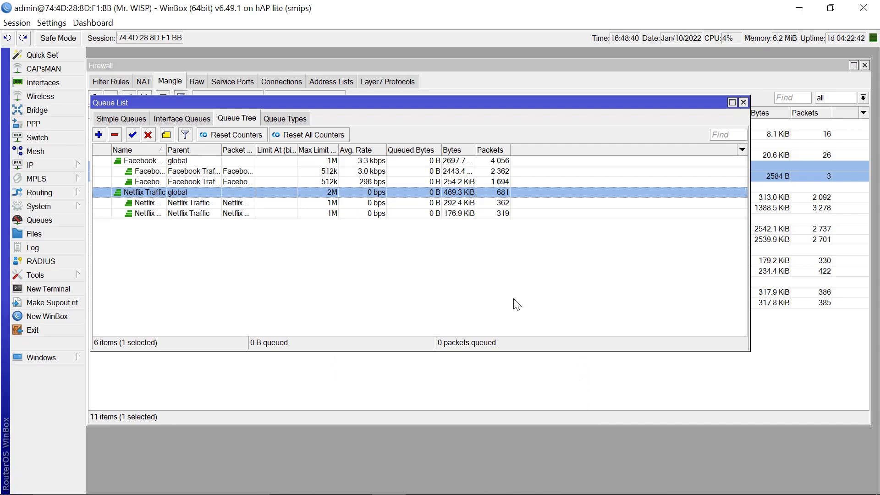
click(327, 83)
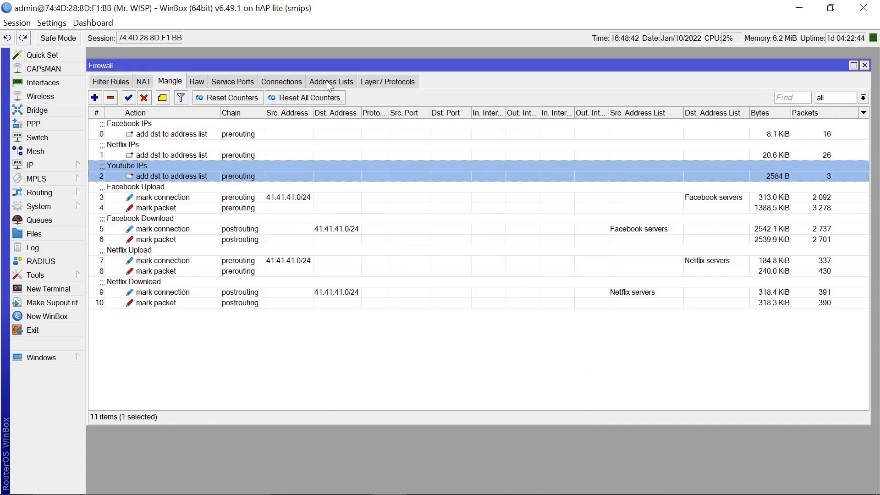
click(328, 83)
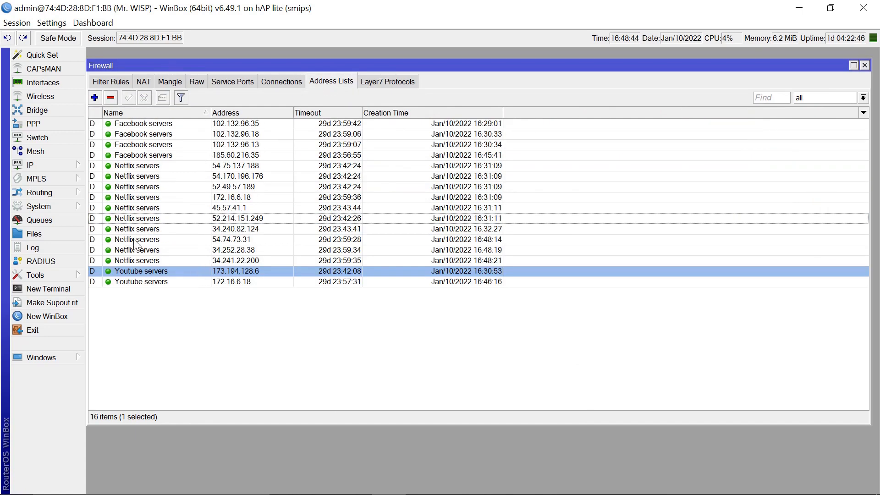